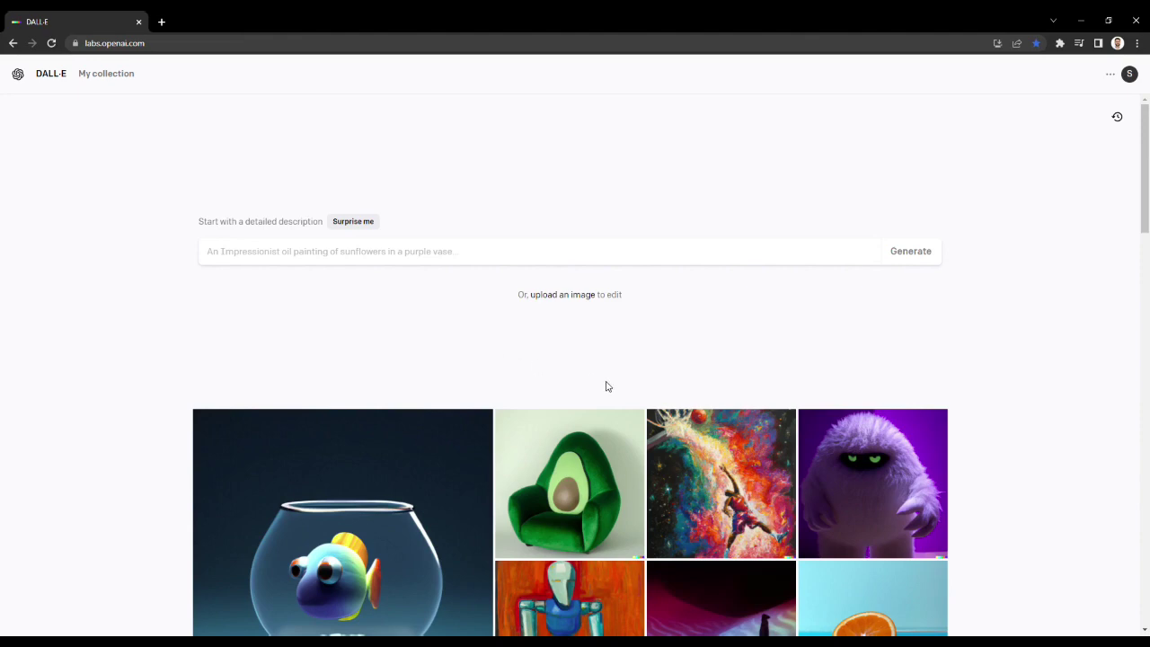
Step: Upload the black-and-white wireframe image file and confirm its square crop
click(332, 258)
click(564, 298)
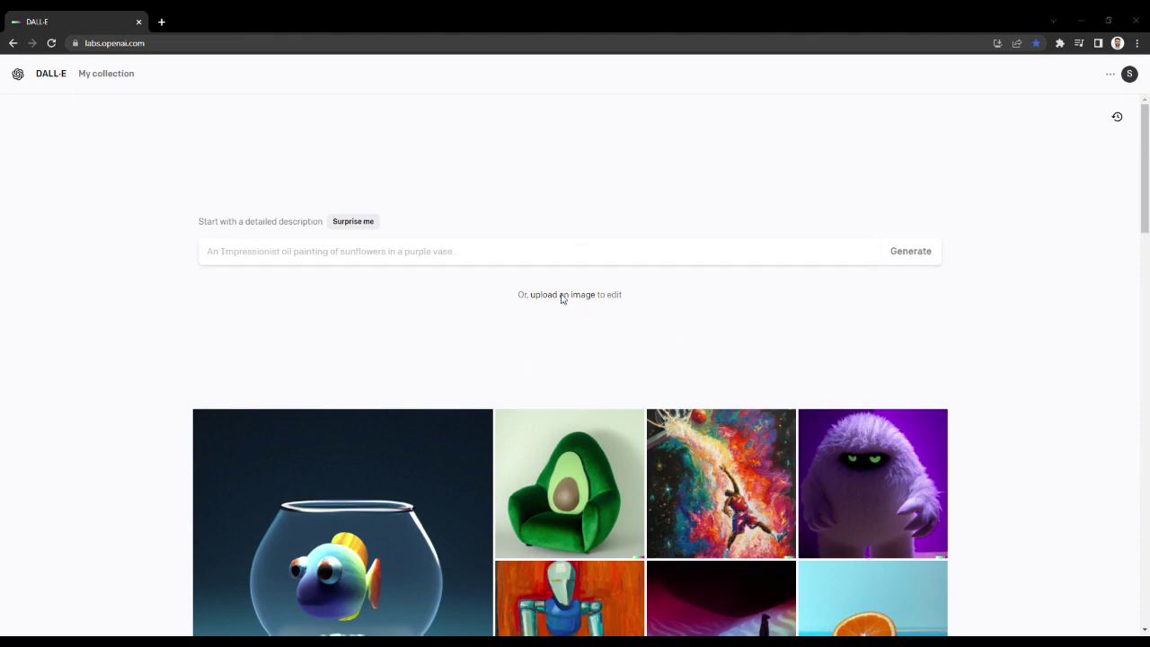
double_click(1045, 620)
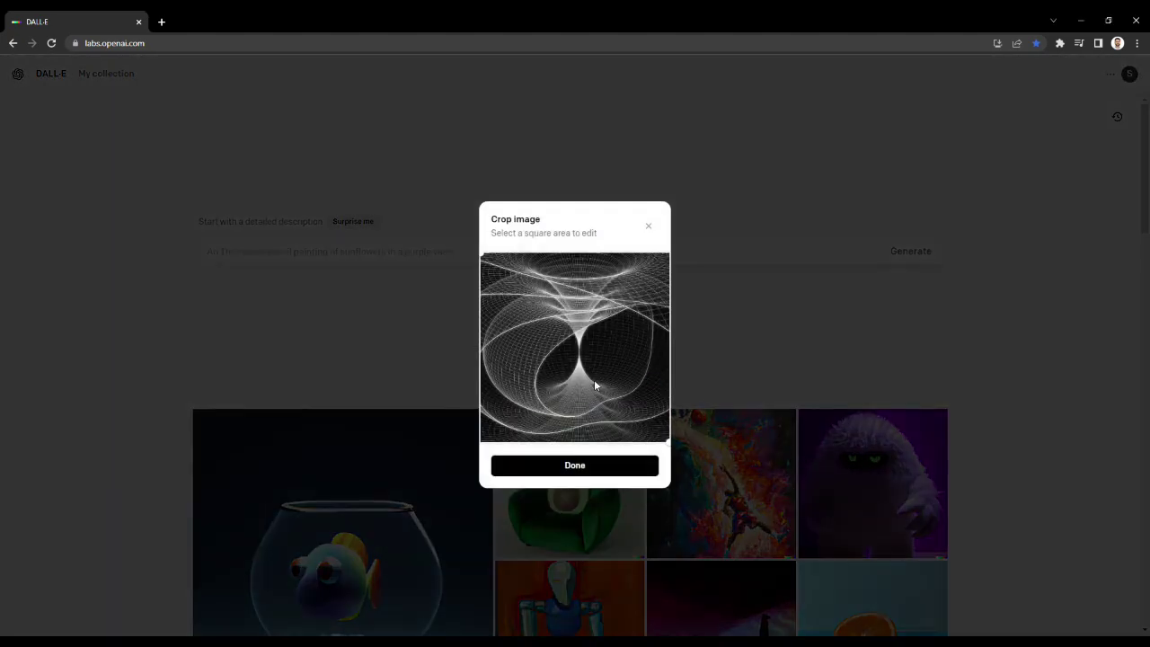
click(579, 467)
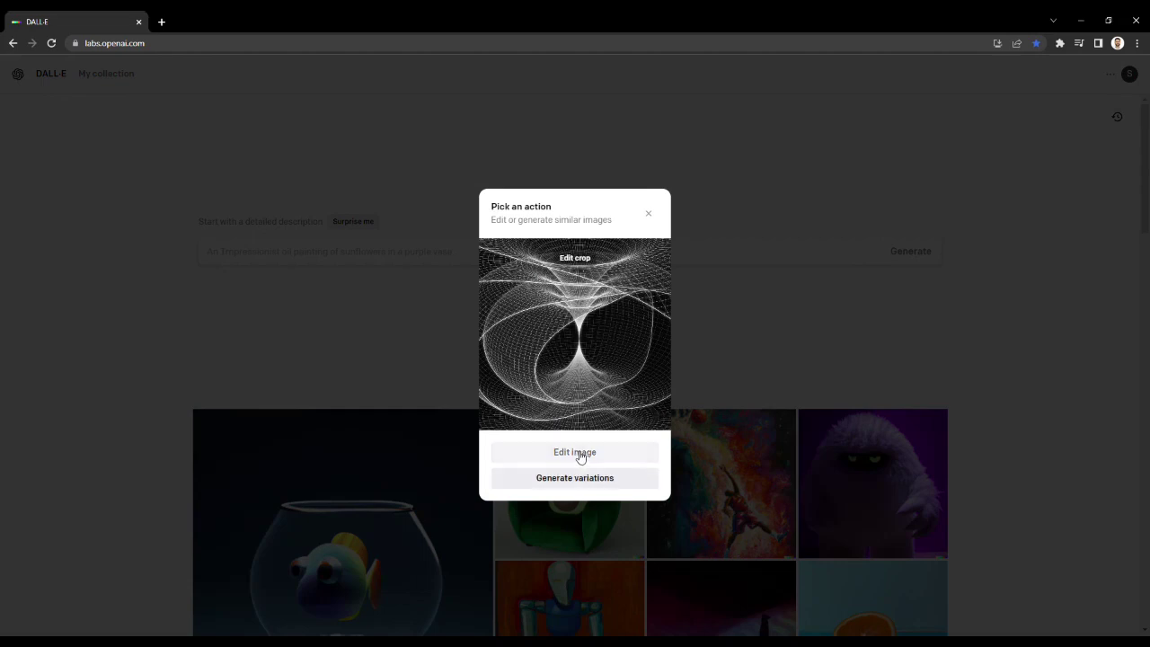
Step: Open the uploaded wireframe image in the editor and pan the canvas
click(575, 452)
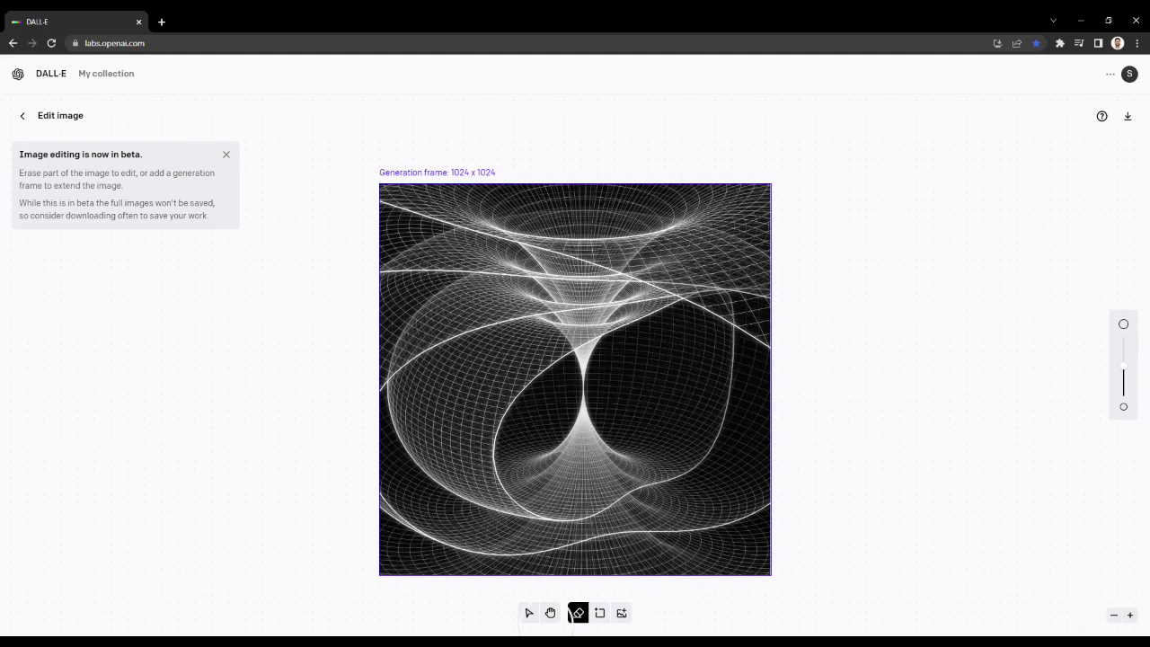
click(529, 613)
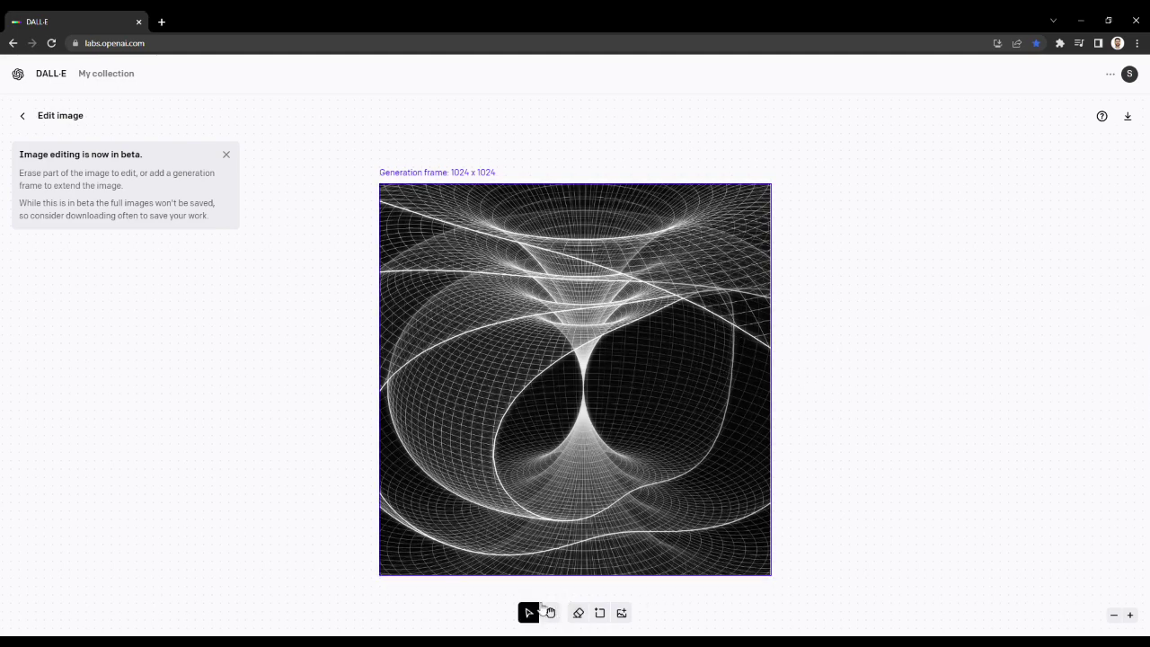
click(550, 613)
drag(361, 521, 357, 391)
Step: Dismiss the beta notice and erase the image's bottom-left corner to transparency
click(224, 155)
drag(372, 454, 338, 455)
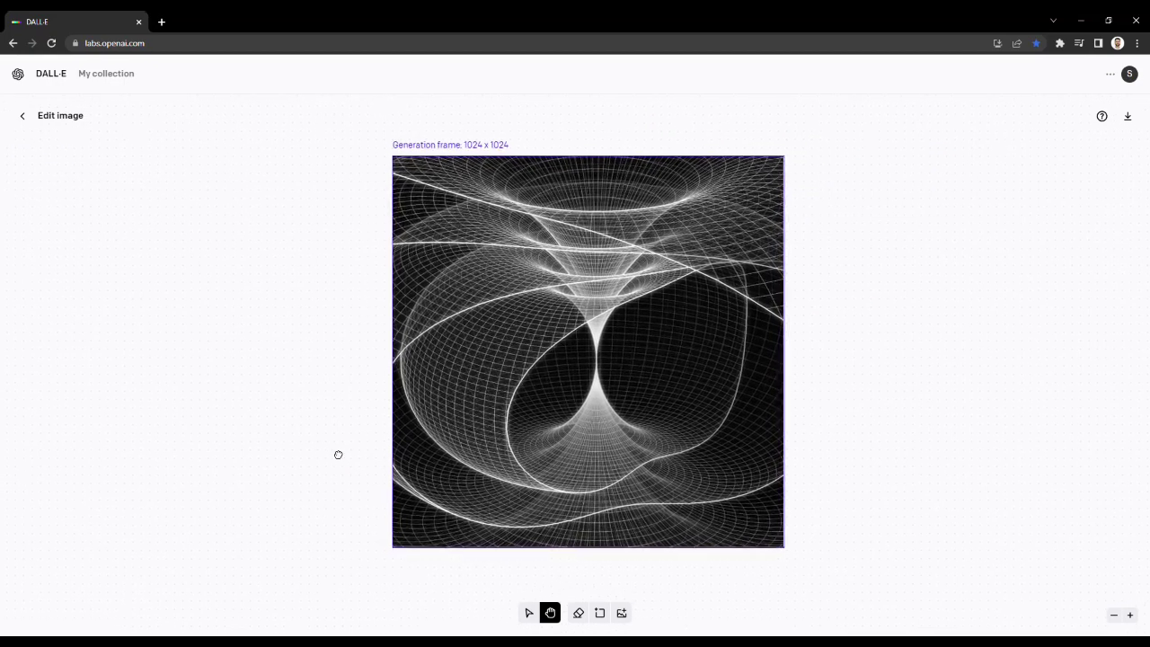
click(580, 614)
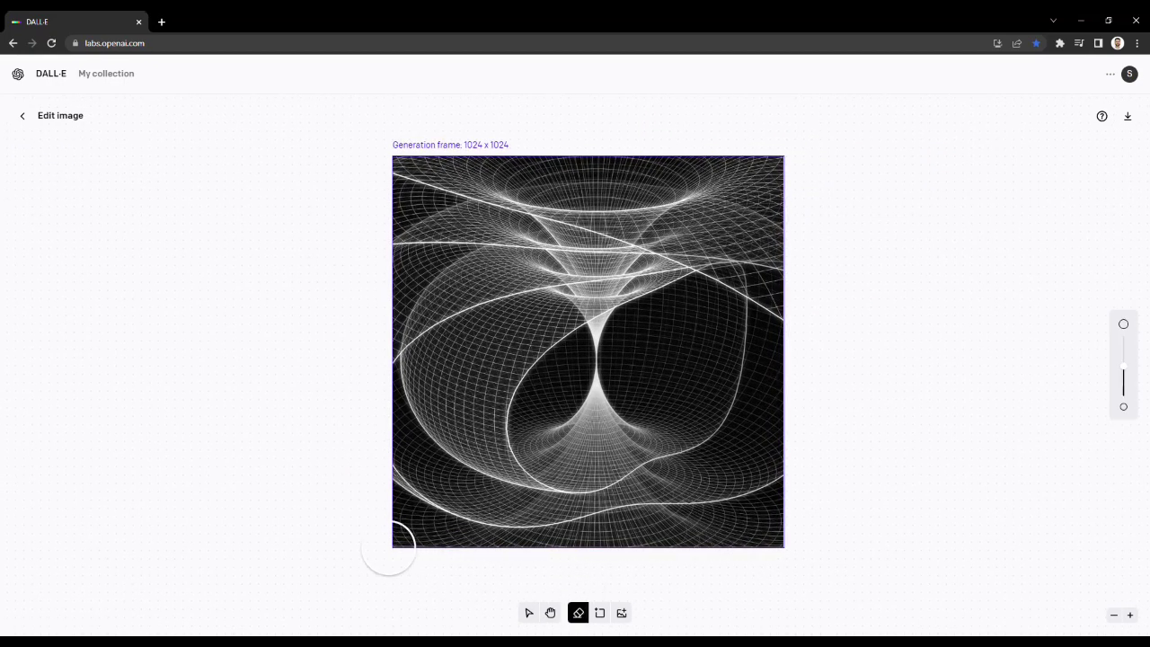
mouse_move(359, 494)
mouse_down()
mouse_move(421, 535)
mouse_move(486, 553)
mouse_move(611, 548)
mouse_move(440, 552)
mouse_move(402, 531)
mouse_move(379, 489)
mouse_move(367, 408)
mouse_move(380, 468)
mouse_move(447, 537)
mouse_move(595, 543)
mouse_move(380, 524)
mouse_move(424, 586)
mouse_up()
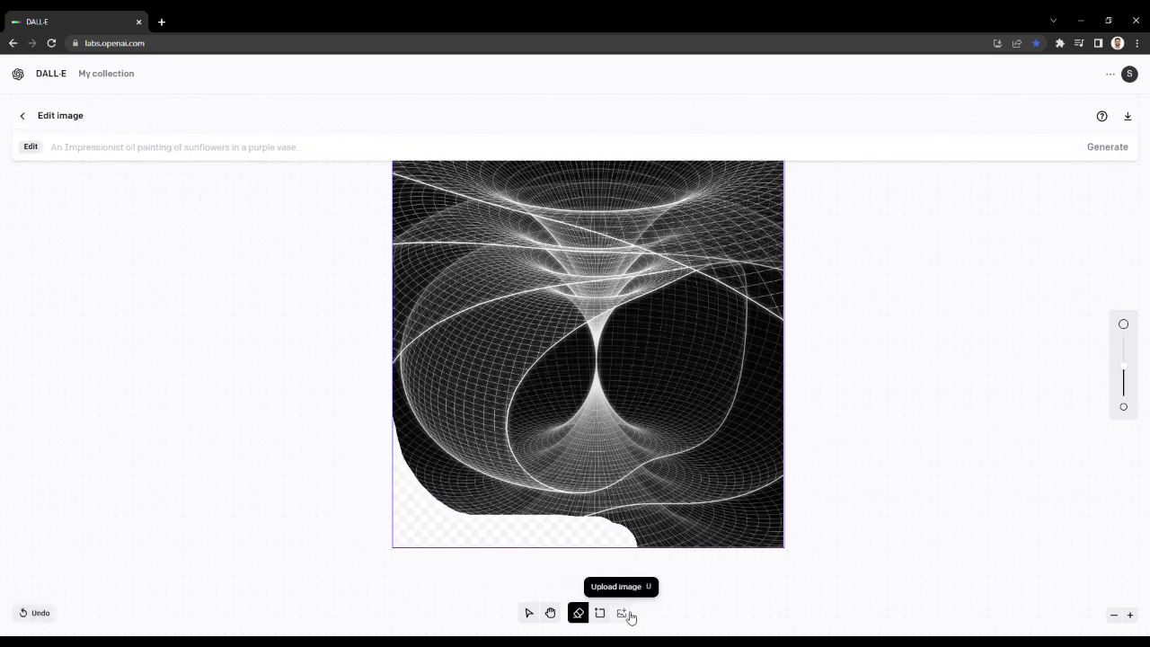
Step: Place a generation frame at the lower left and erase more along the bottom edge
click(600, 613)
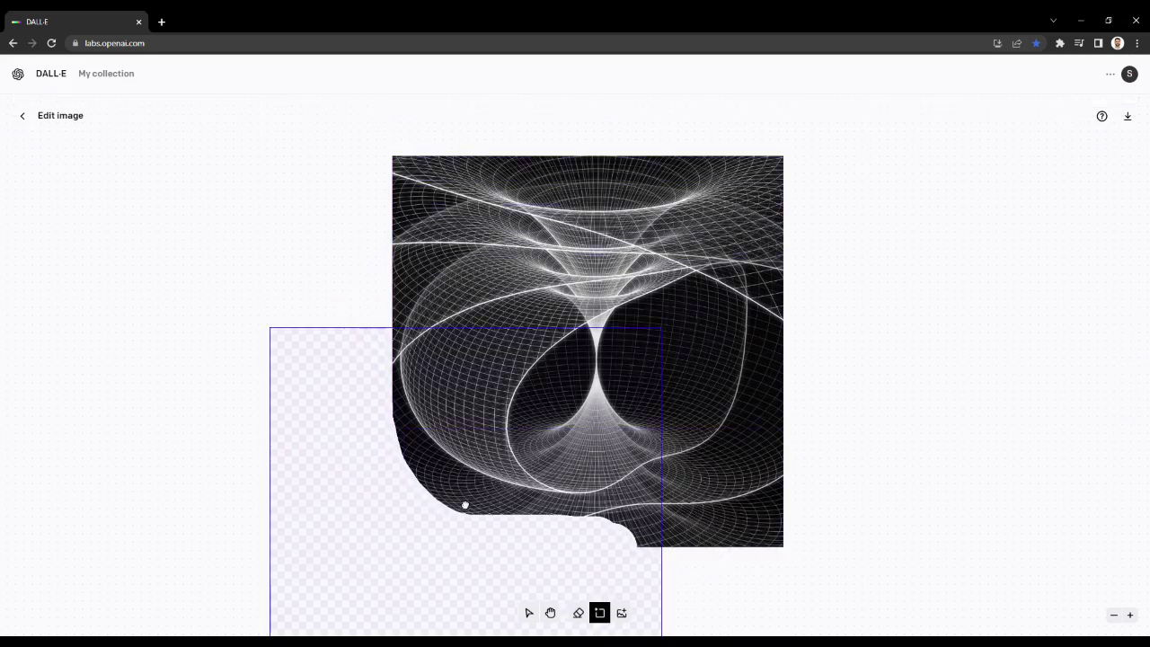
click(468, 561)
click(578, 613)
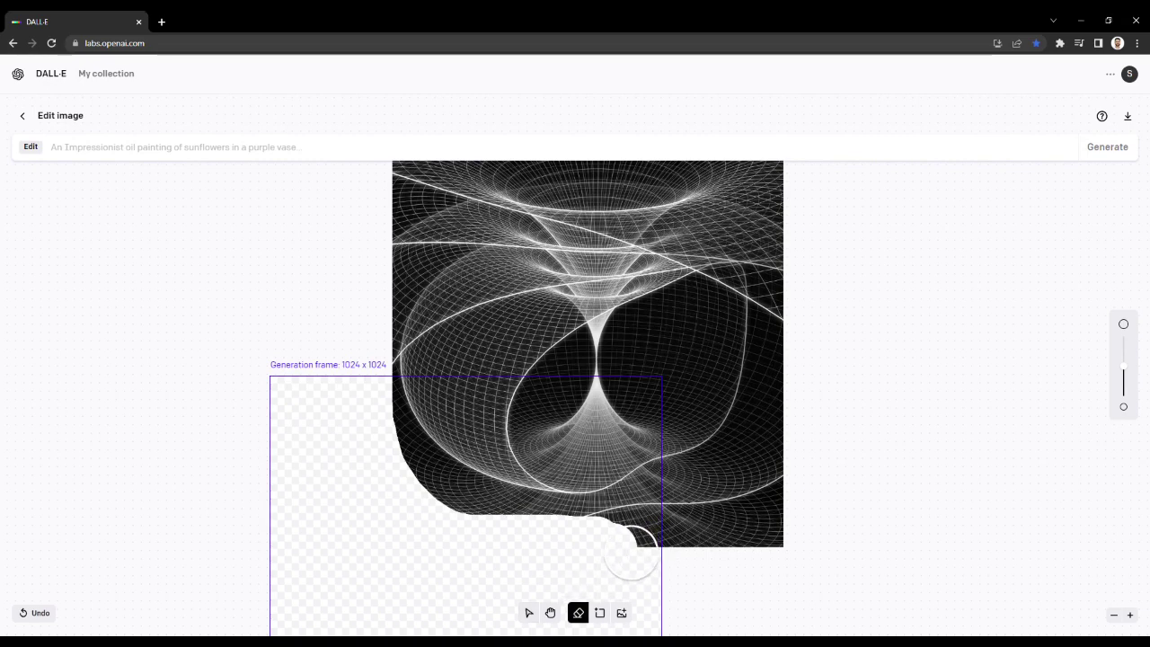
mouse_move(632, 550)
mouse_down()
mouse_move(616, 560)
mouse_move(647, 539)
mouse_move(476, 512)
mouse_up()
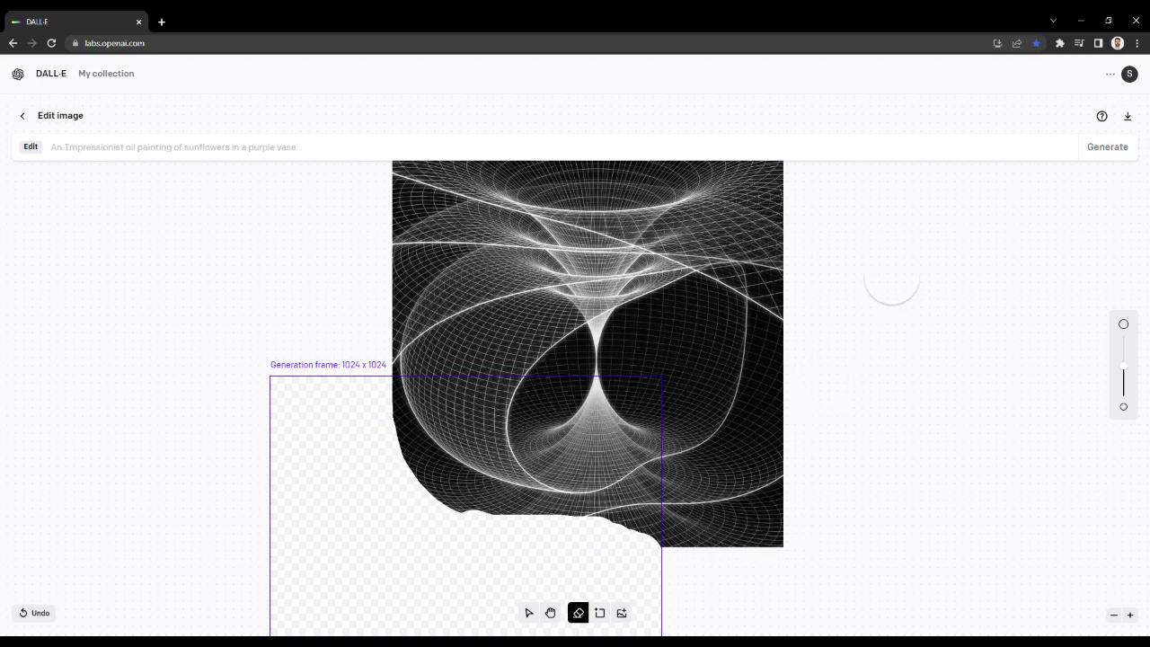
Step: Enter the prompt 'astronaut floating in outer space with a fluid wireframe grid'
mouse_move(29, 152)
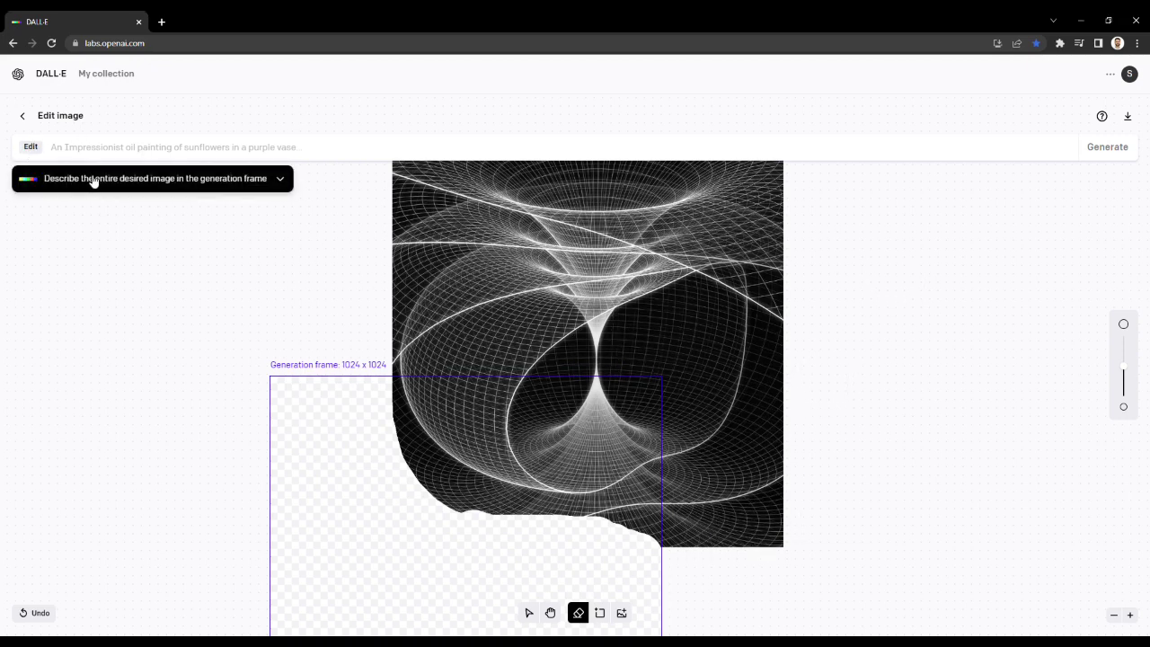
click(284, 184)
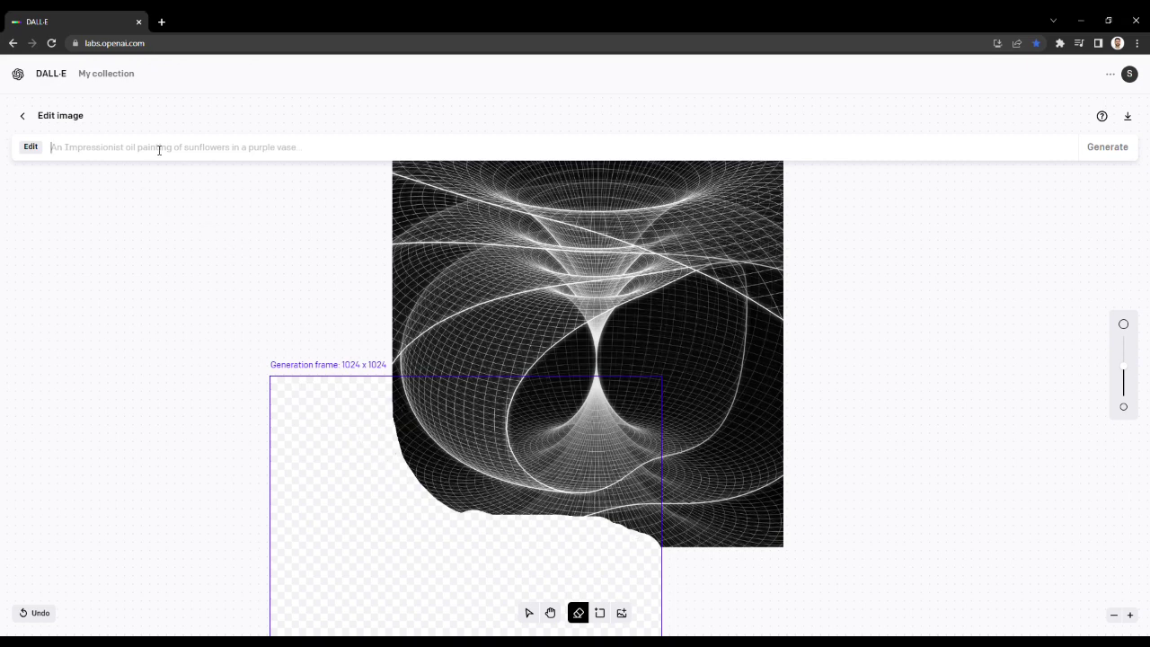
text(astronaut)
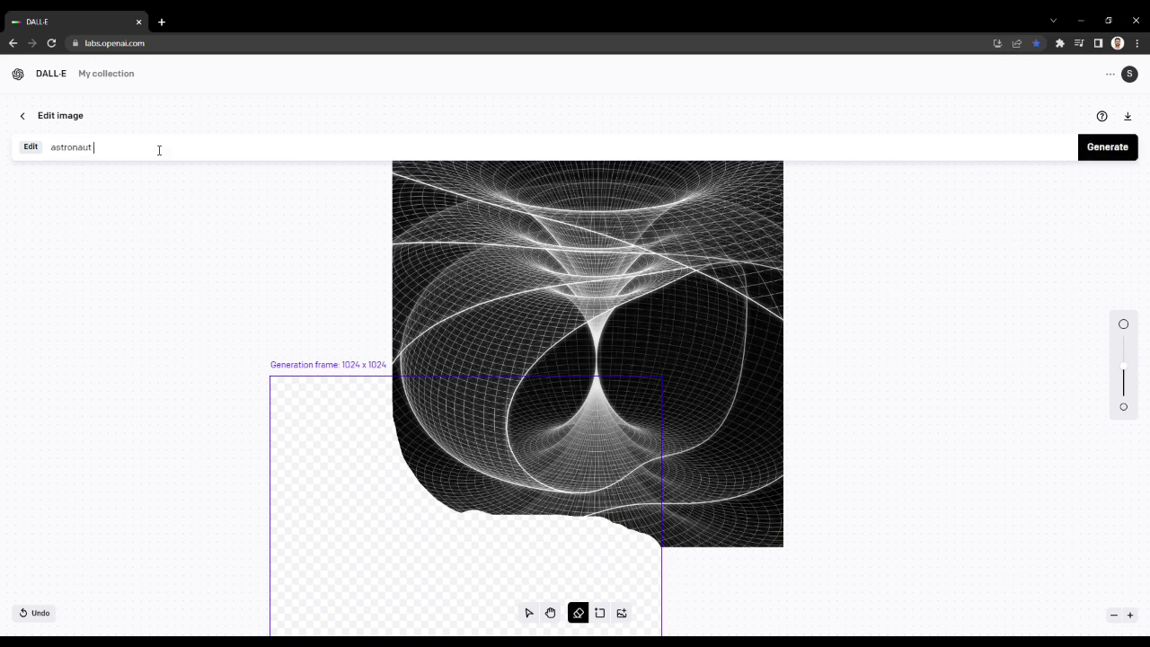
text( floating in outer space)
double_click(158, 150)
text(outer space)
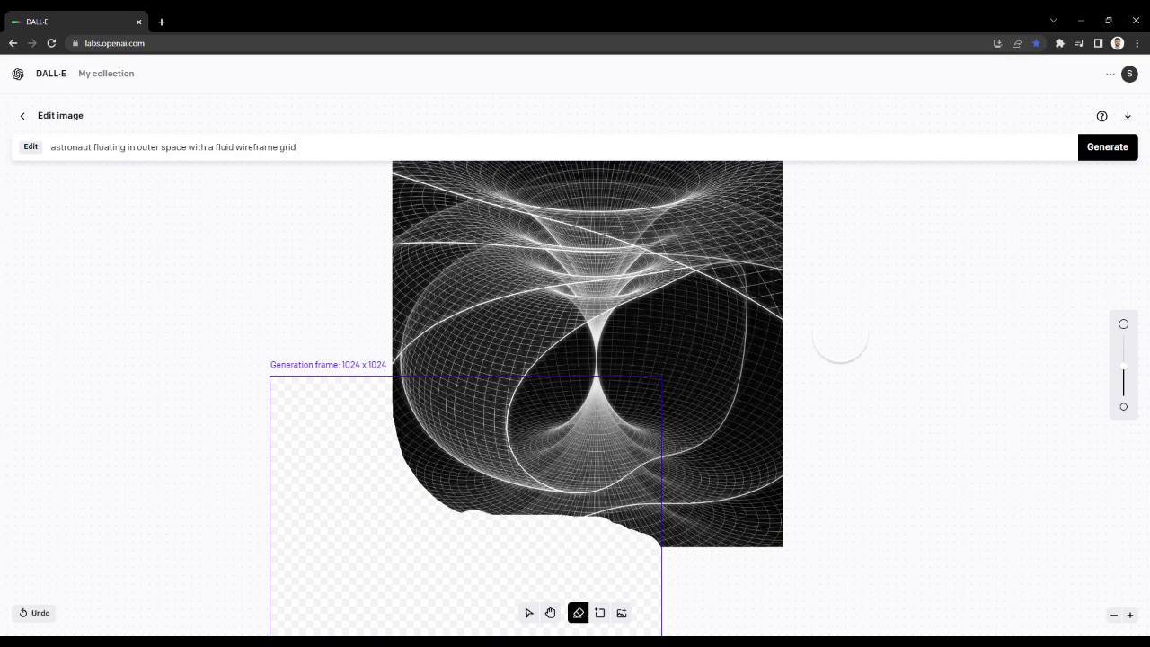
click(552, 614)
drag(731, 562, 803, 390)
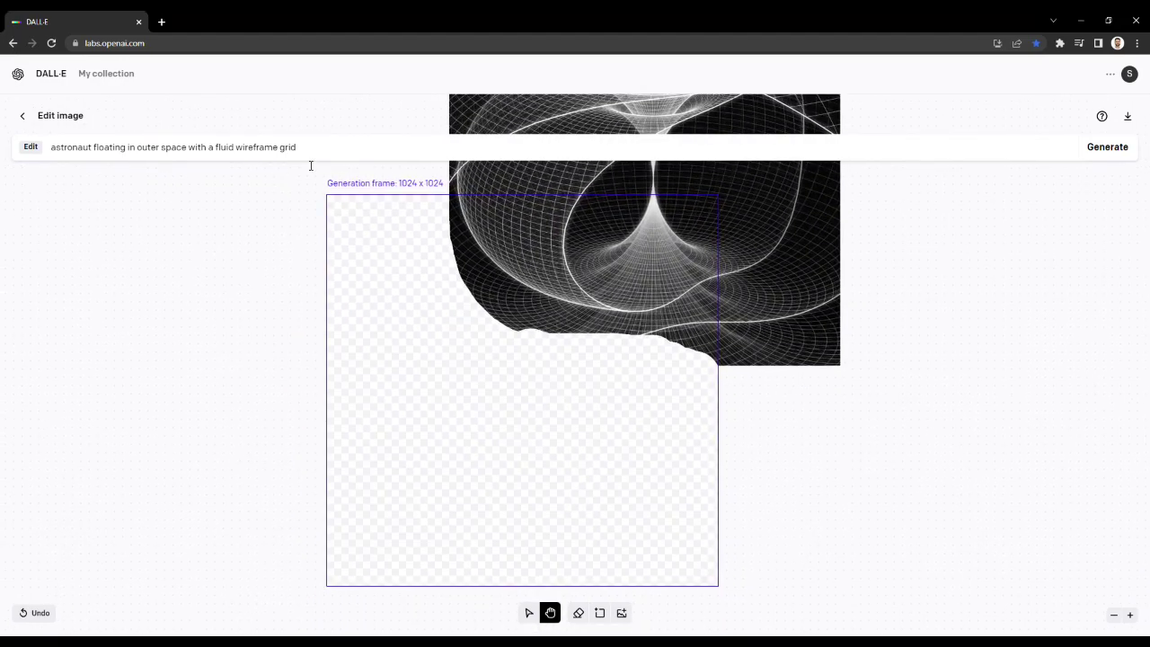
Step: Generate the astronaut fill and preview the first few variations
click(1121, 148)
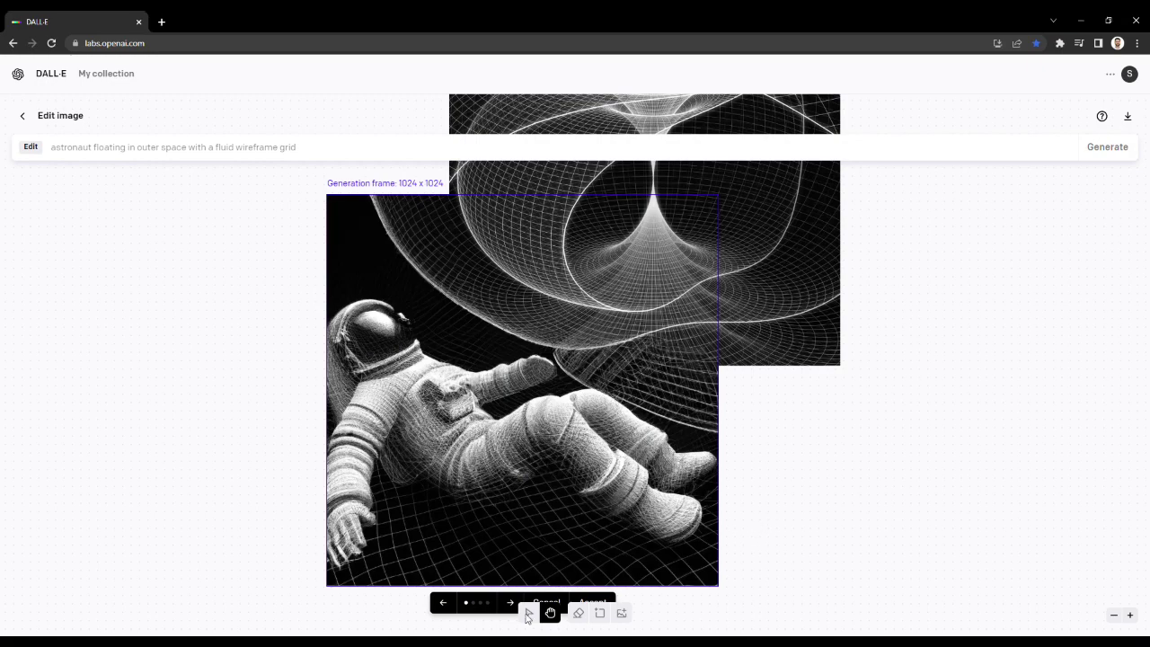
scroll(778, 443, down, 2)
drag(803, 455, 850, 437)
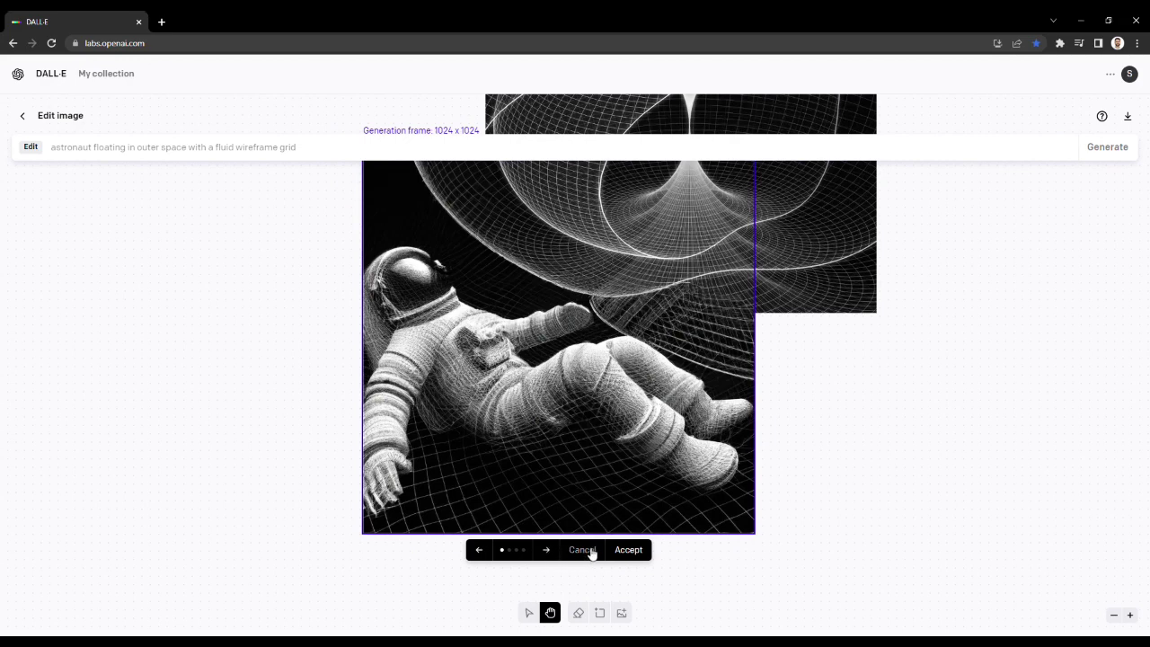
click(547, 551)
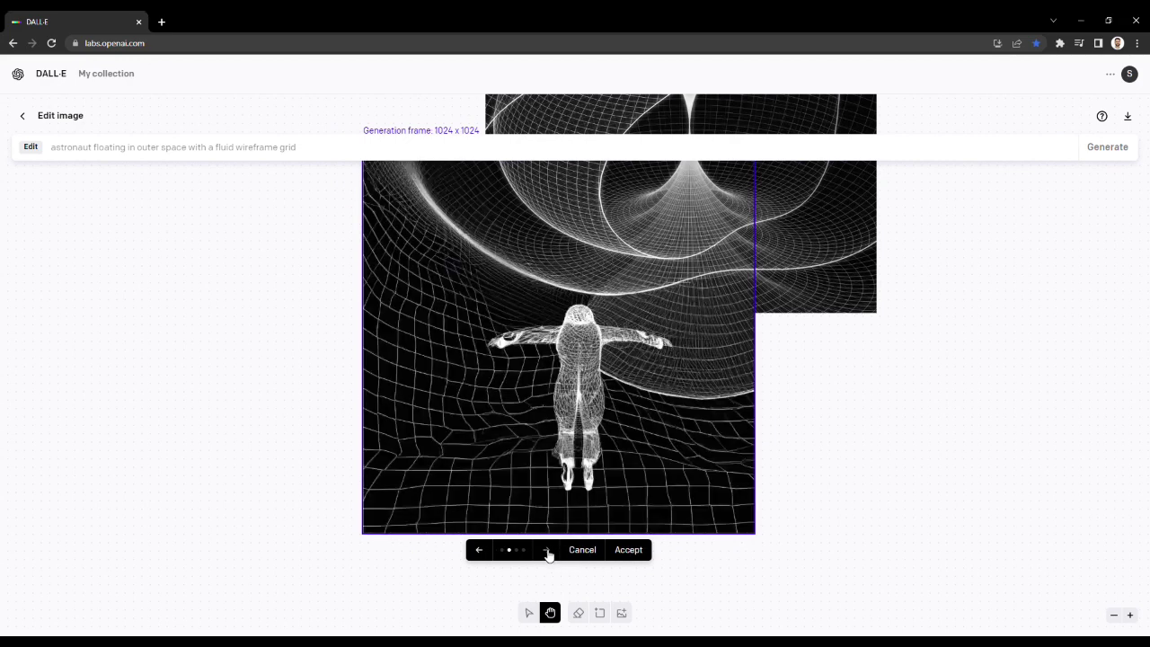
click(549, 553)
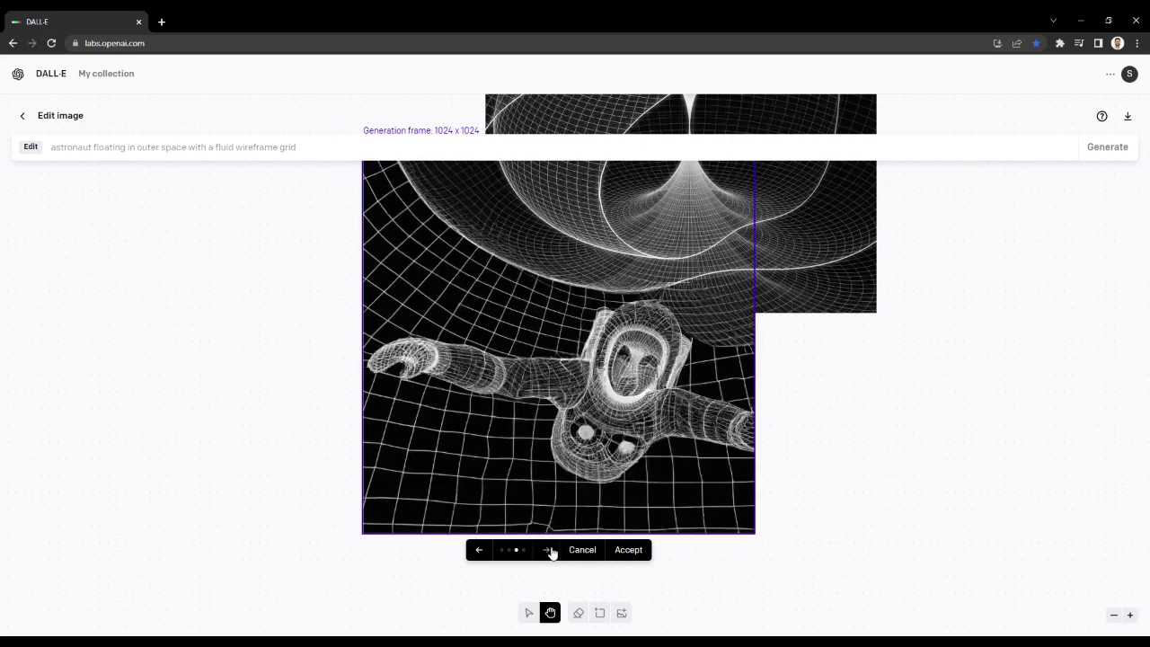
scroll(903, 432, up, 2)
scroll(904, 431, right, 2)
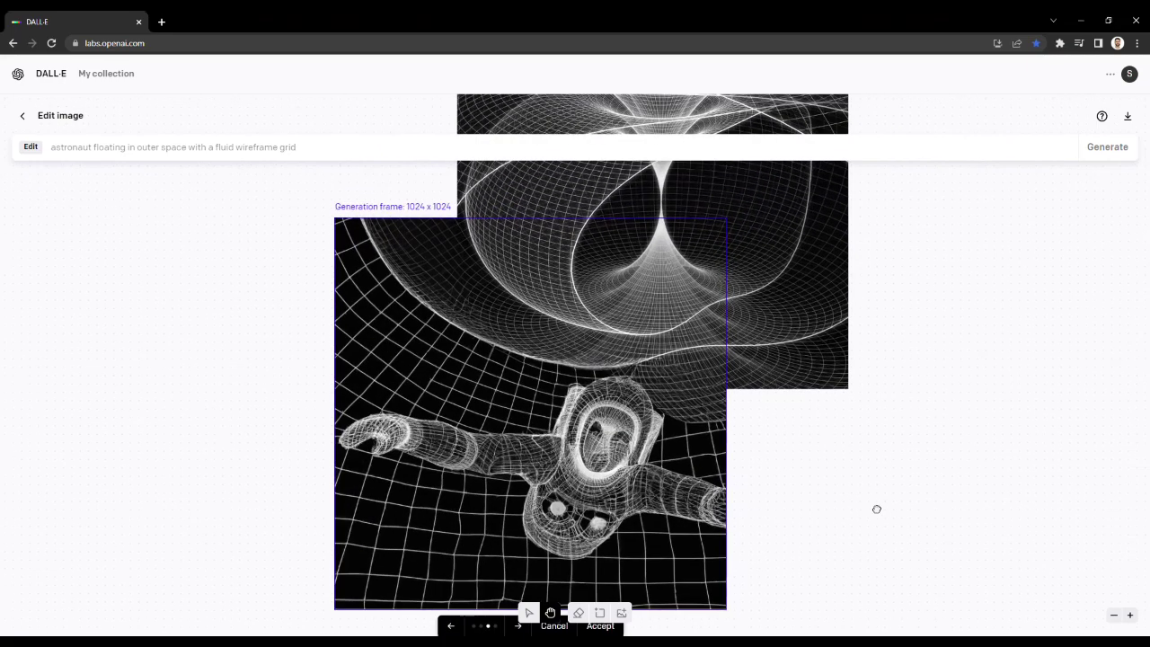
scroll(905, 454, up, 2)
scroll(906, 454, right, 1)
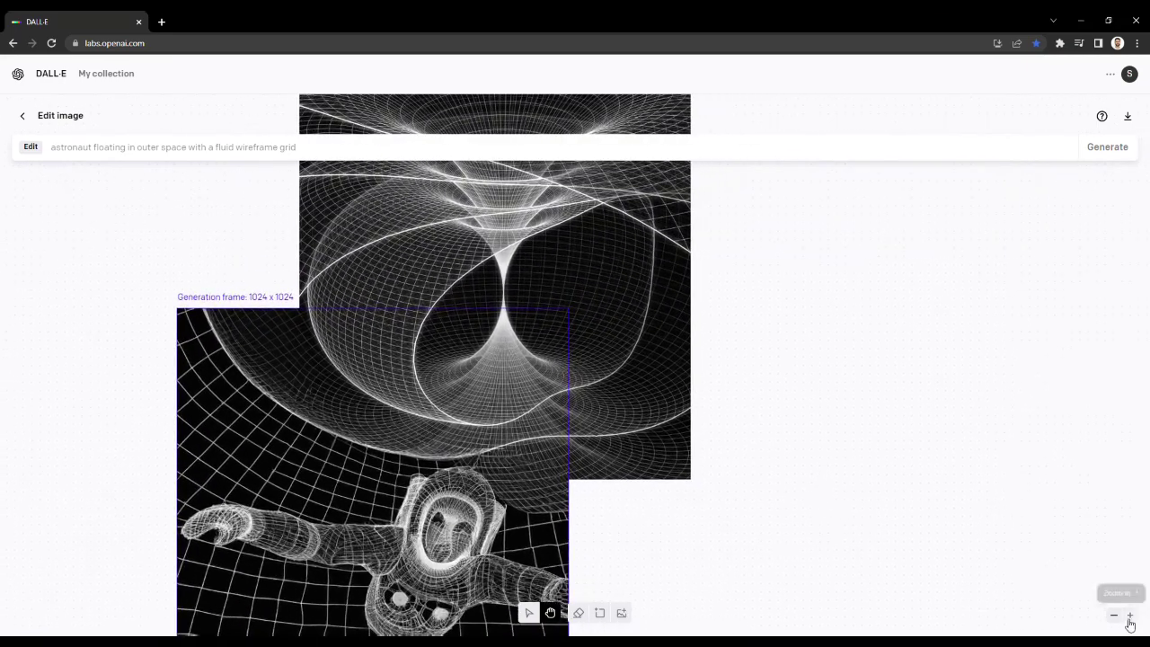
click(1113, 615)
scroll(850, 542, down, 1)
scroll(850, 542, left, 1)
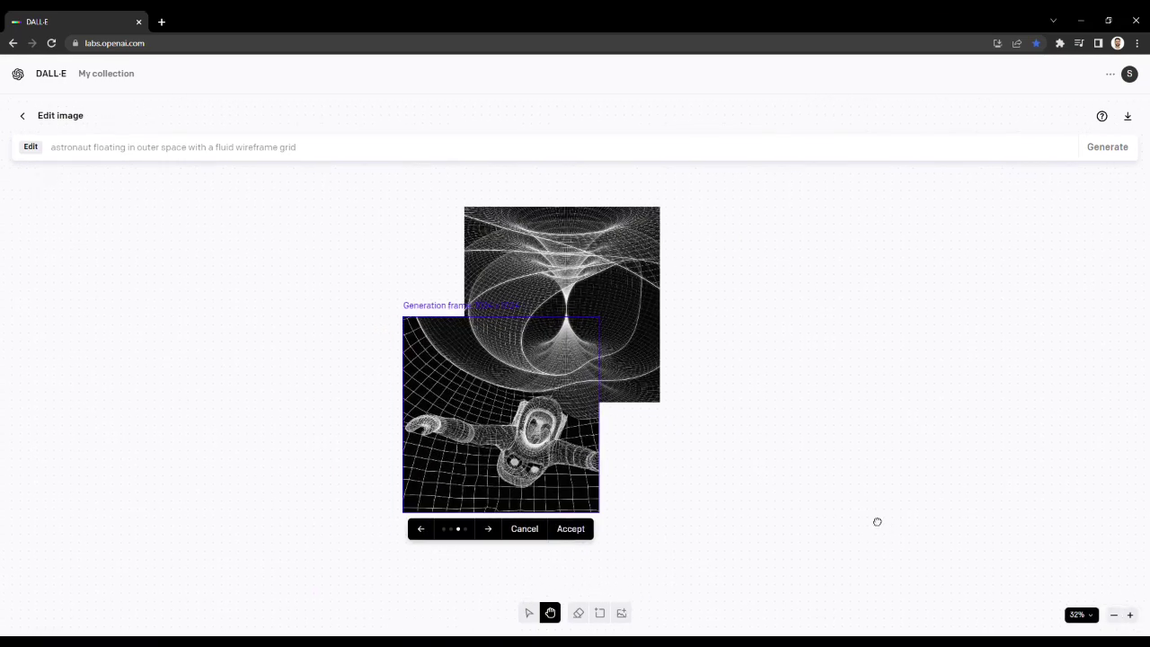
Step: Cycle through the four astronaut variations and accept the reclining astronaut
click(489, 530)
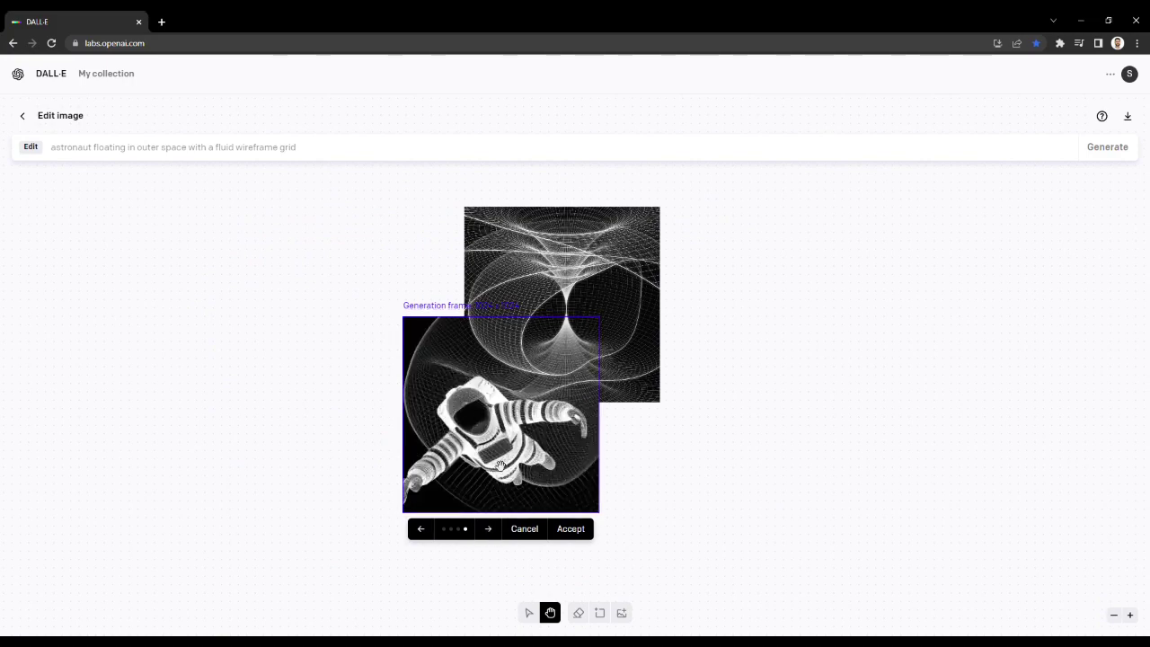
click(490, 530)
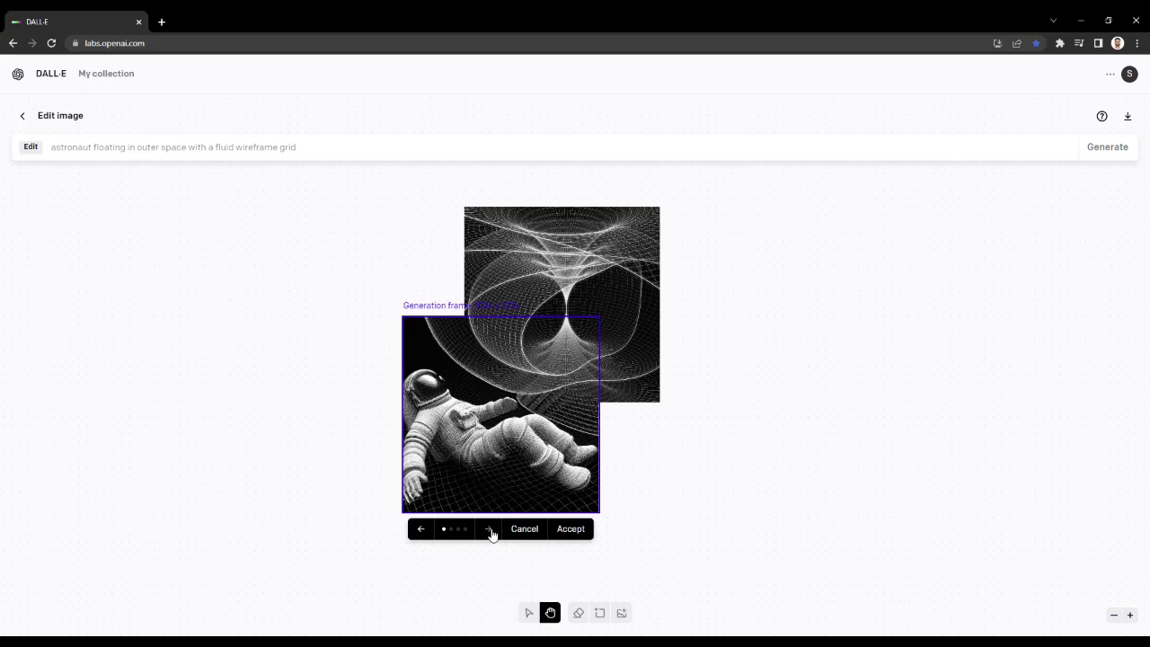
click(491, 530)
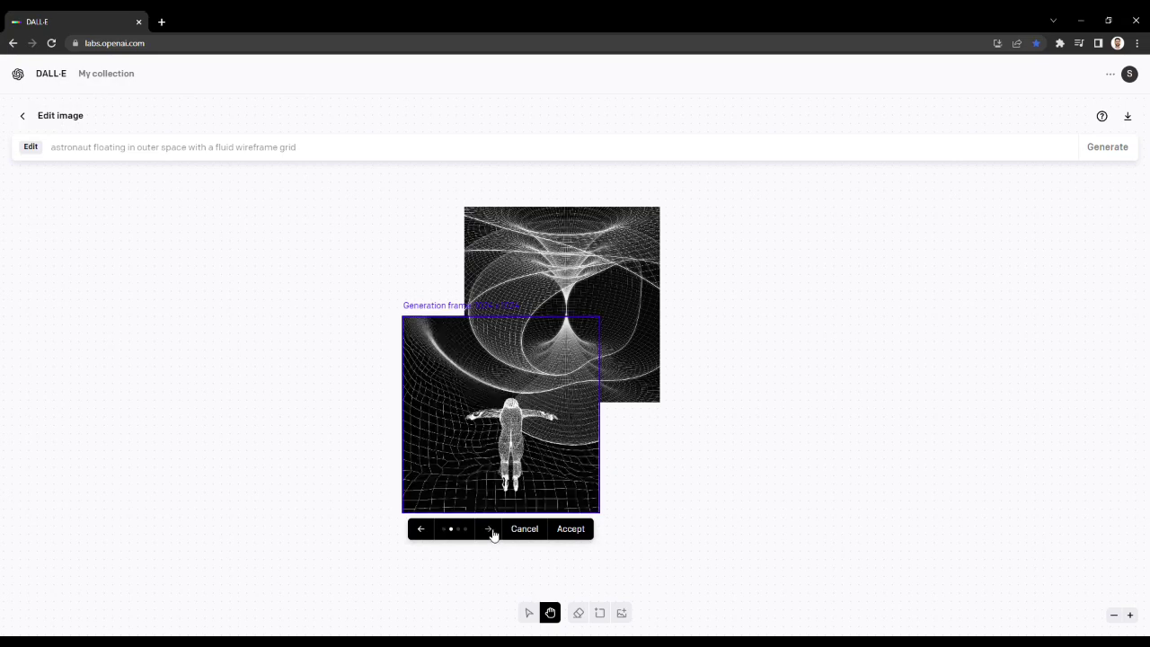
click(491, 530)
click(491, 530)
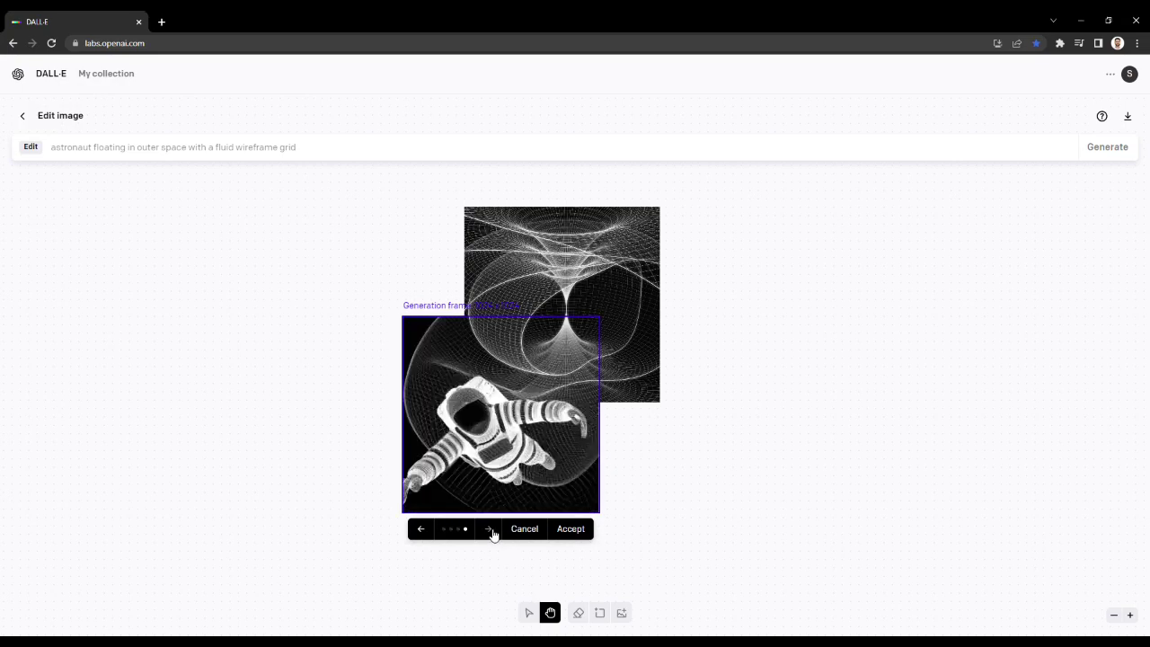
click(490, 530)
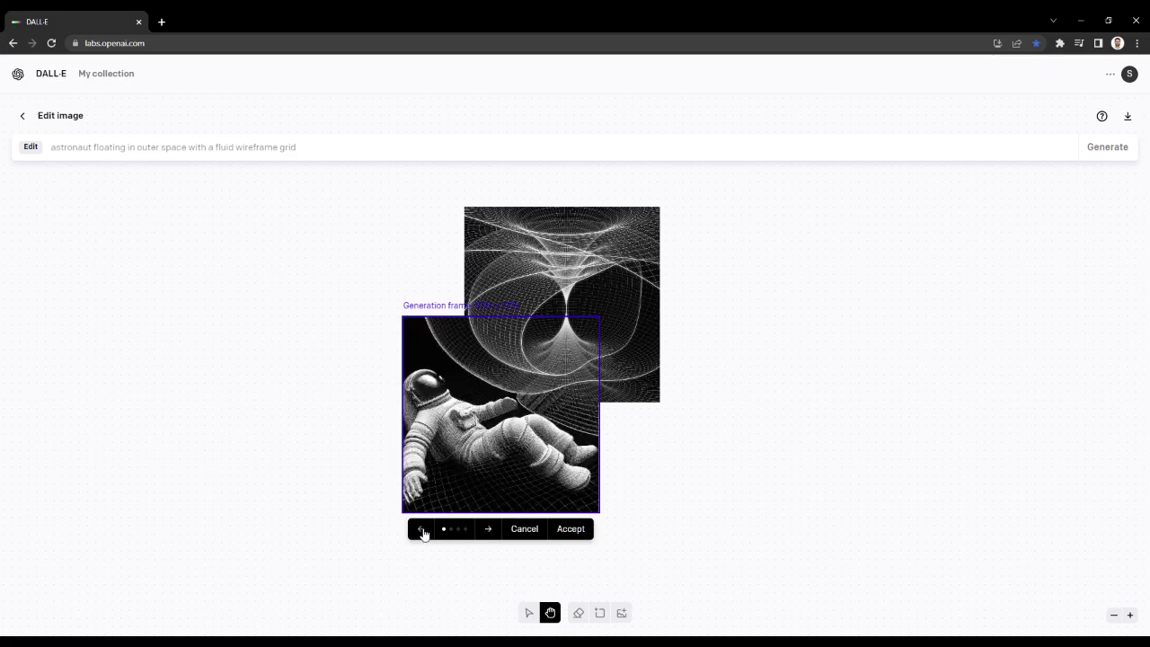
click(420, 530)
click(490, 530)
click(420, 530)
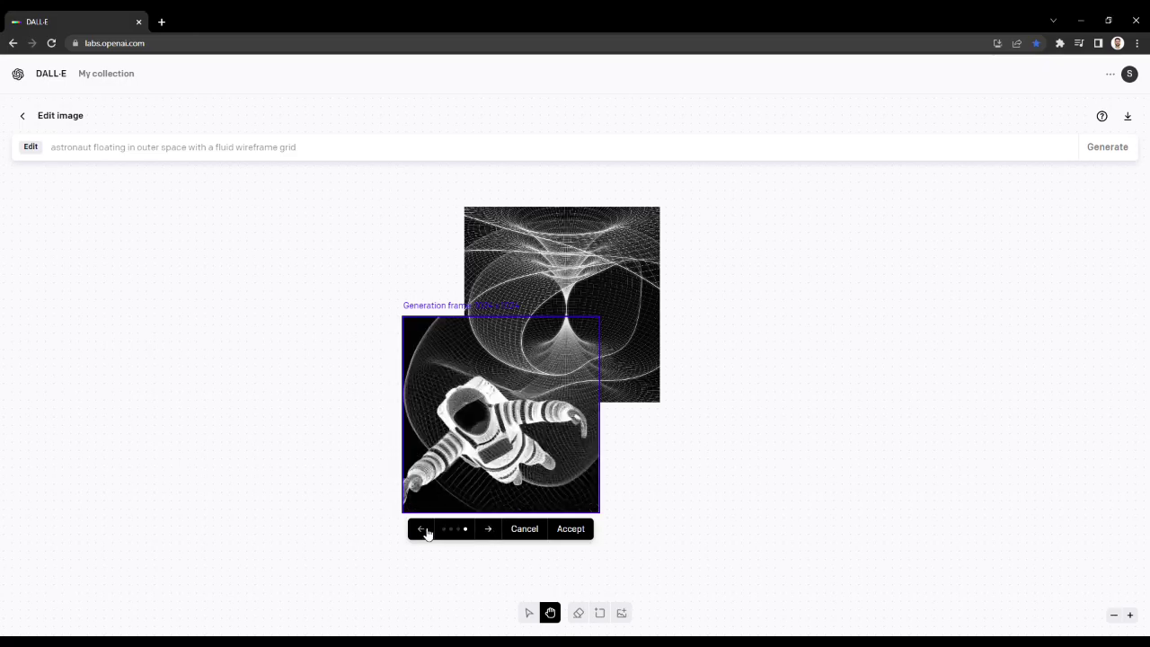
click(489, 530)
click(577, 532)
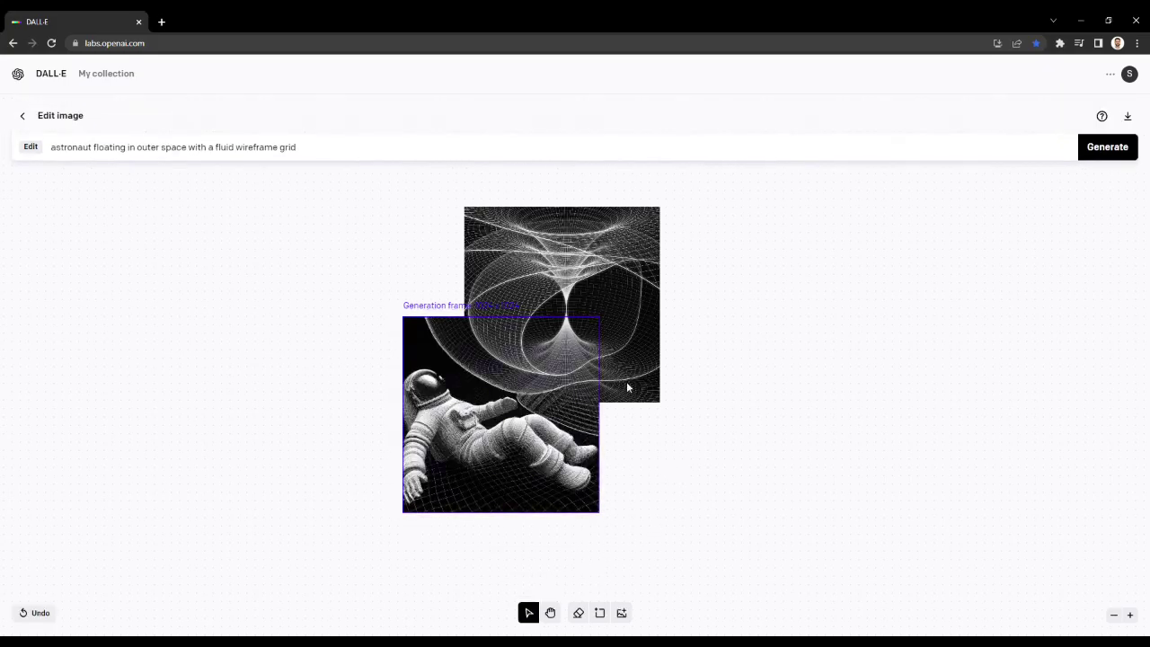
Step: Move the frame left of the astronaut and replace 'astronaut floating in' with 'glowing stars in'
drag(546, 426, 388, 446)
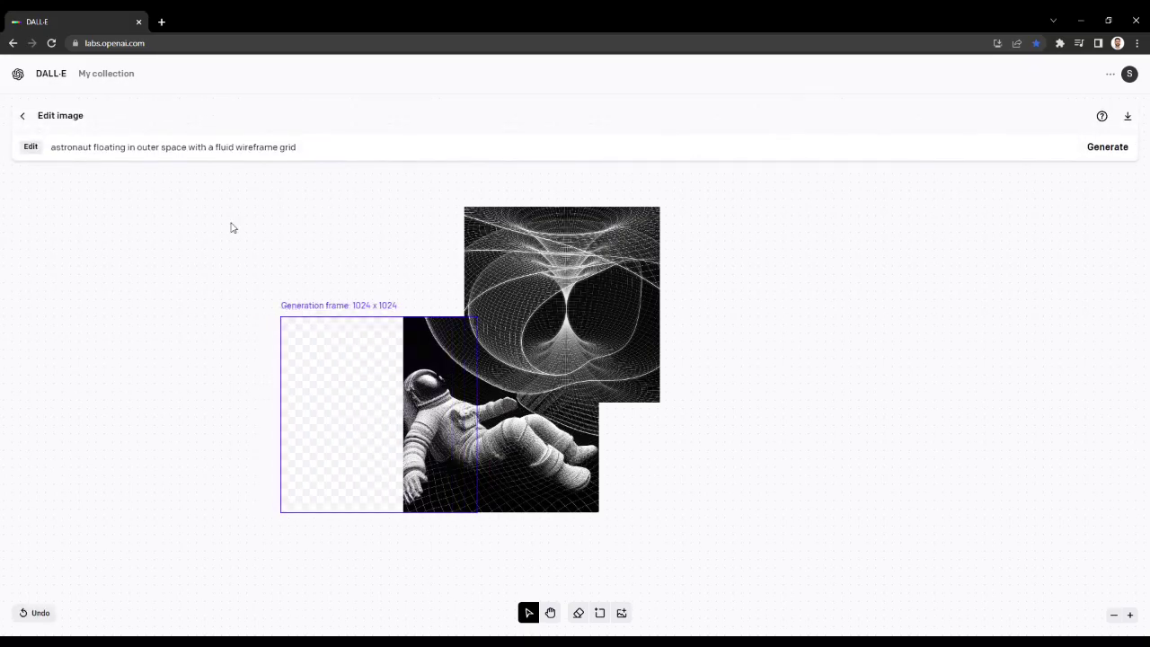
click(114, 149)
drag(136, 150, 26, 154)
key(BackSpace)
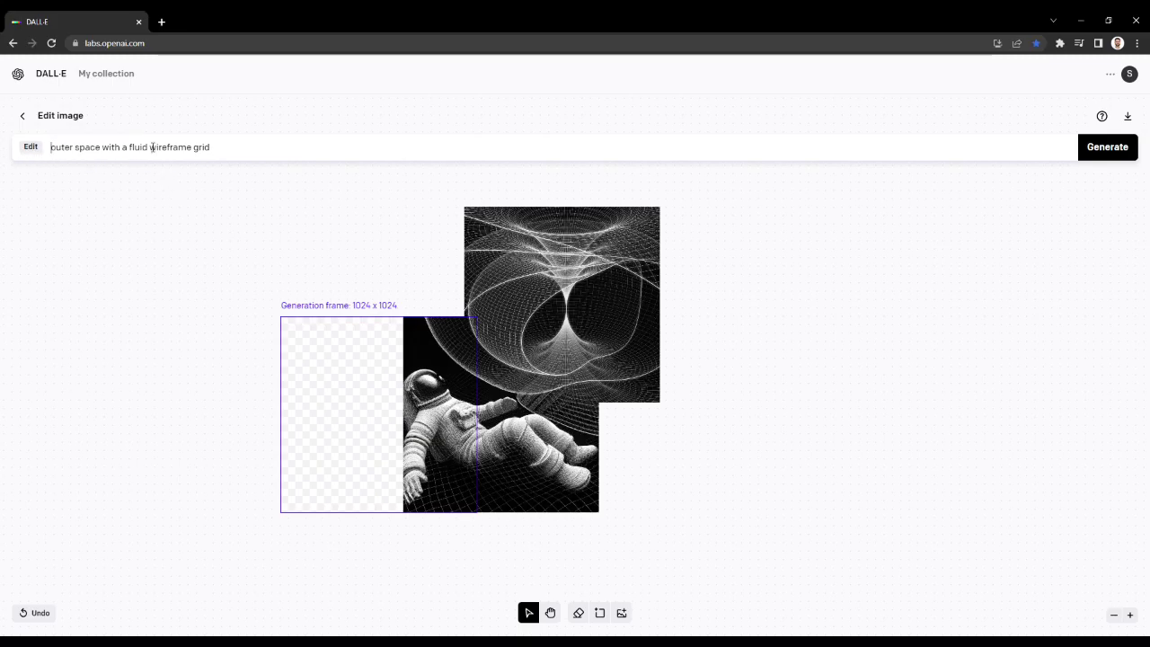
text(stars in)
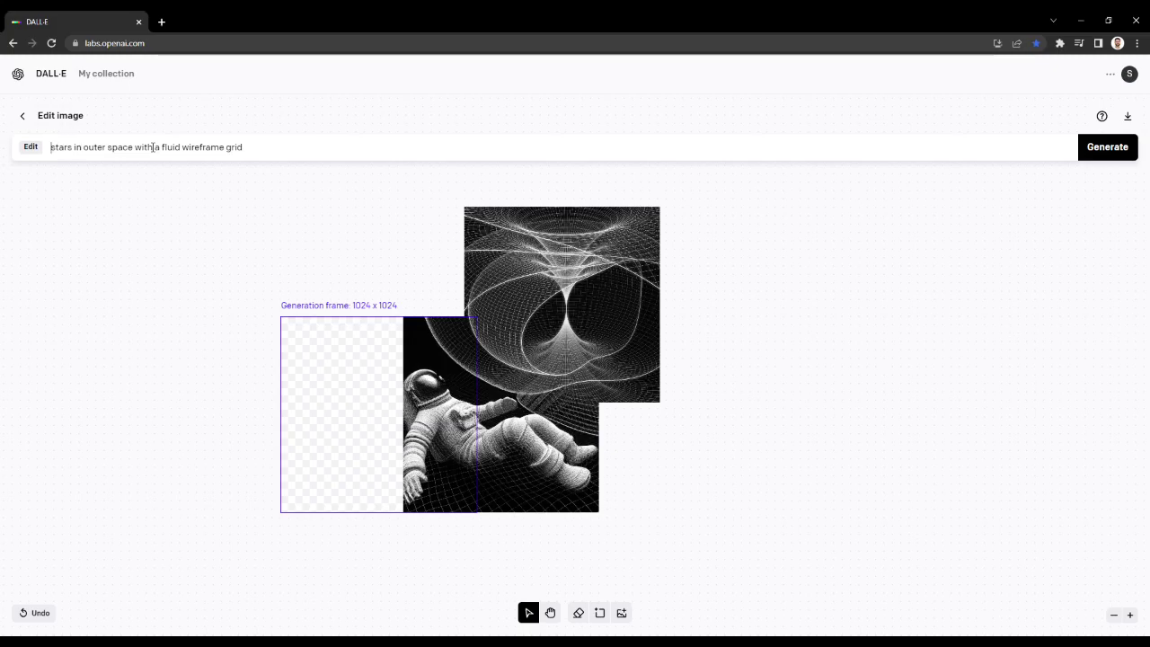
key(Home)
text(glowing)
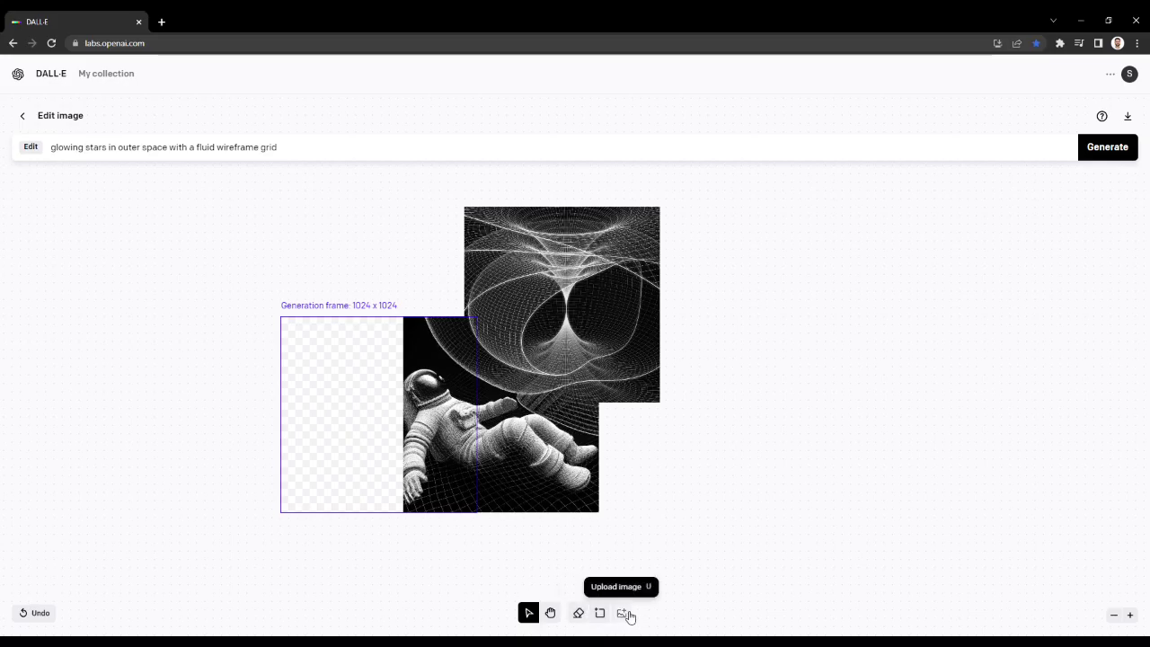
Step: Generate the glowing-stars fill and inspect the astronaut up close, then zoom back to 32%
click(1121, 149)
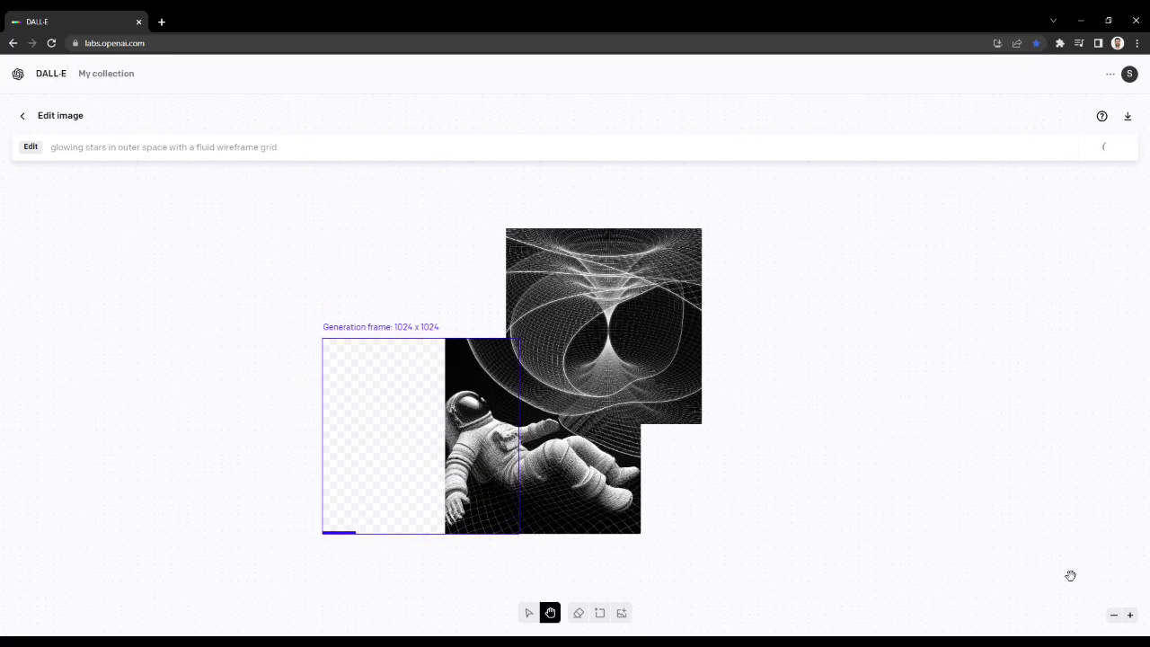
click(1130, 615)
click(1130, 615)
drag(452, 498, 560, 223)
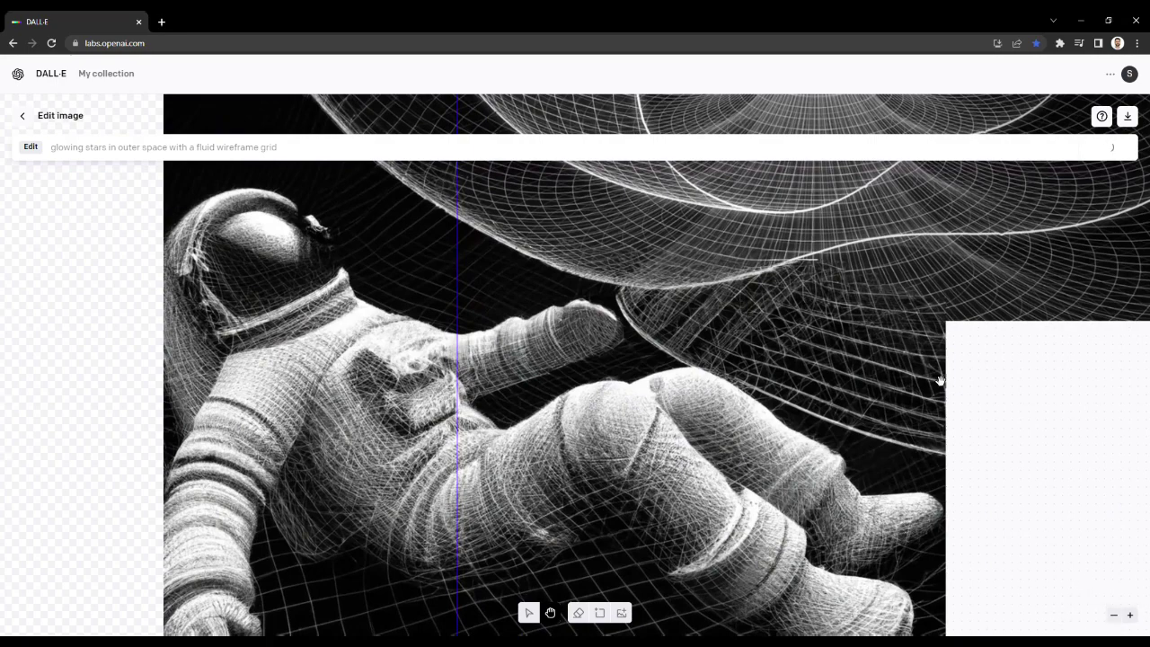
drag(851, 512, 754, 328)
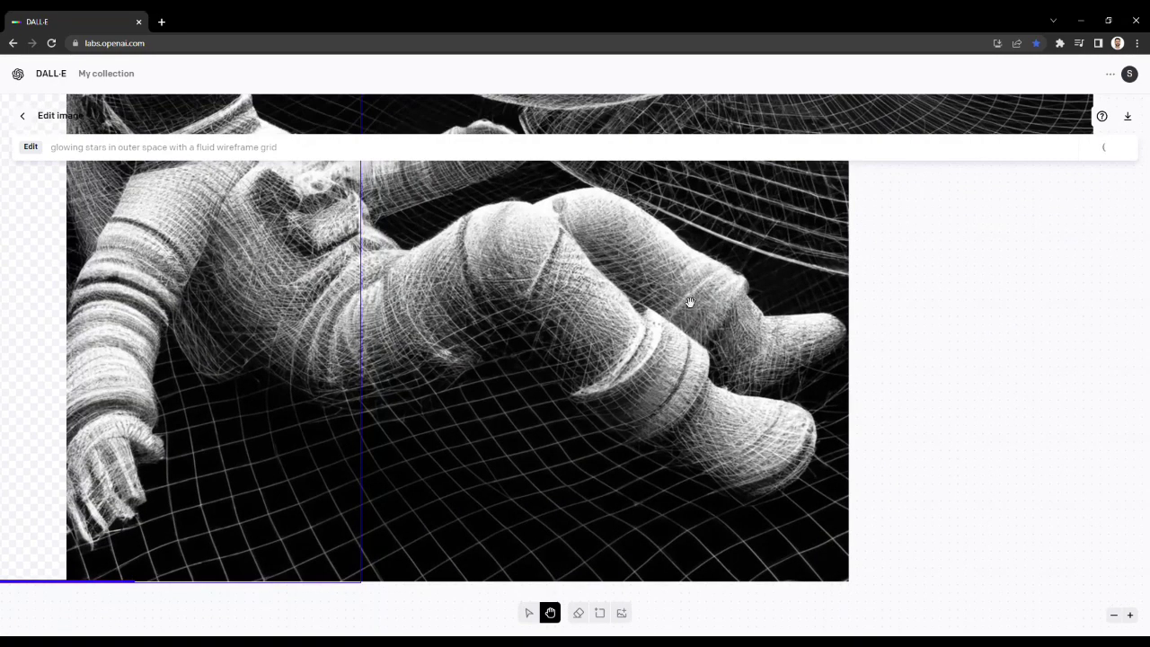
click(1113, 614)
click(1113, 614)
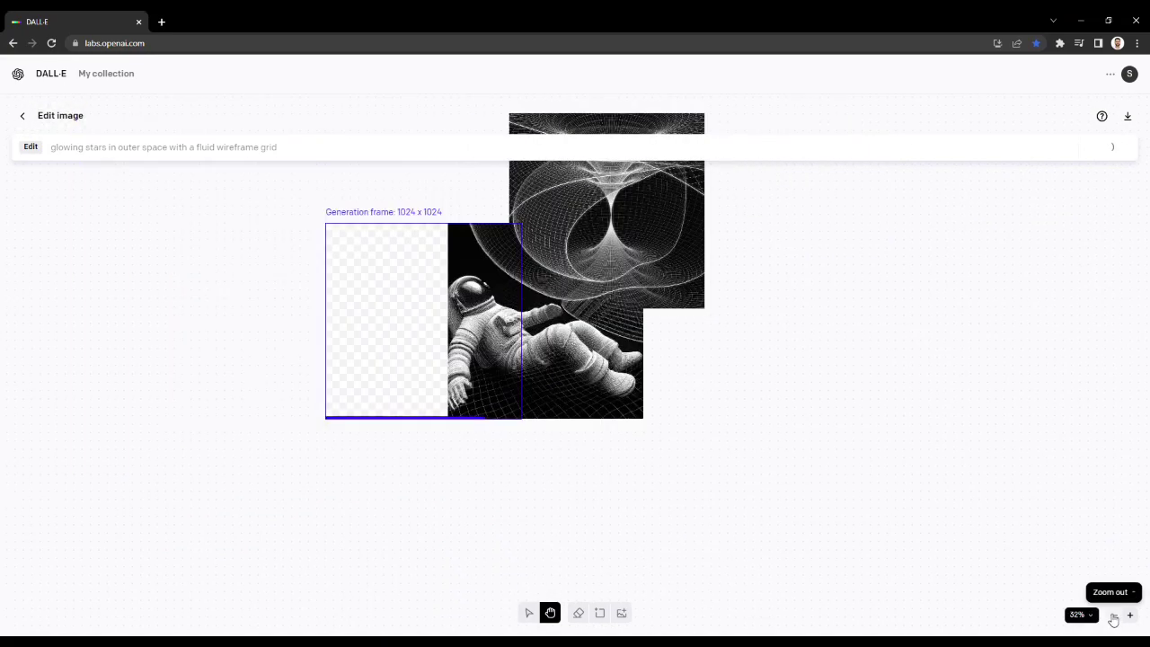
drag(871, 398, 838, 515)
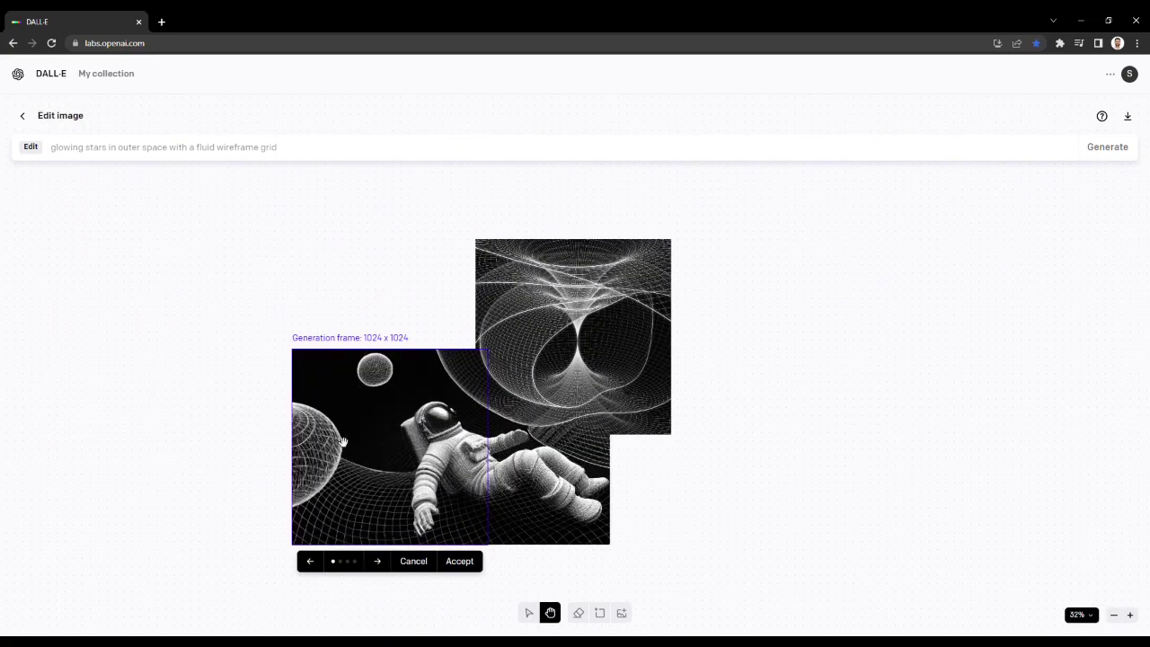
Step: Cycle through the four variations and accept the wireframe sphere and orb version
click(379, 563)
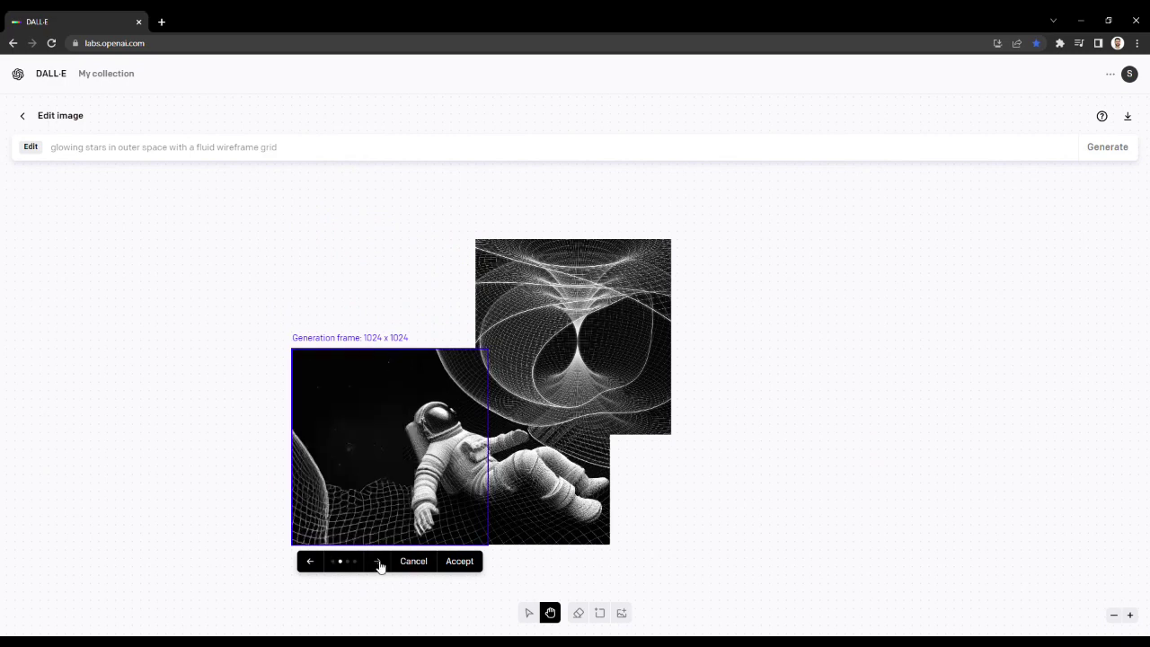
click(379, 563)
click(379, 563)
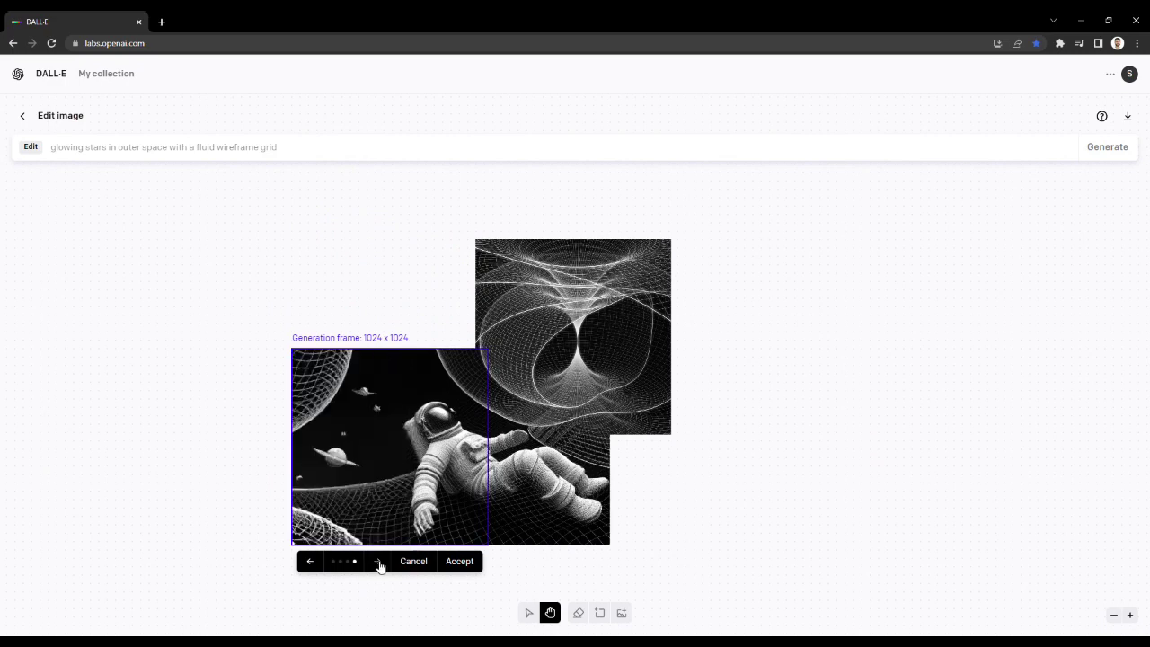
click(379, 563)
click(463, 563)
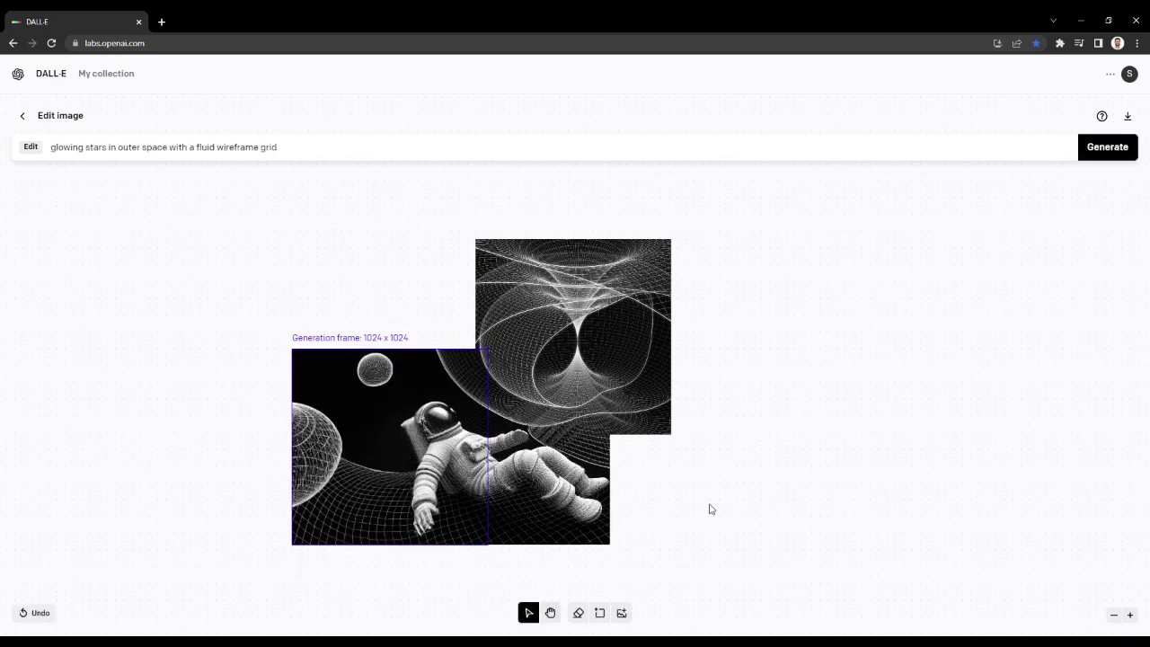
Step: Move the generation frame above the astronaut and start the prompt with 'Rocket ship'
drag(425, 495, 423, 318)
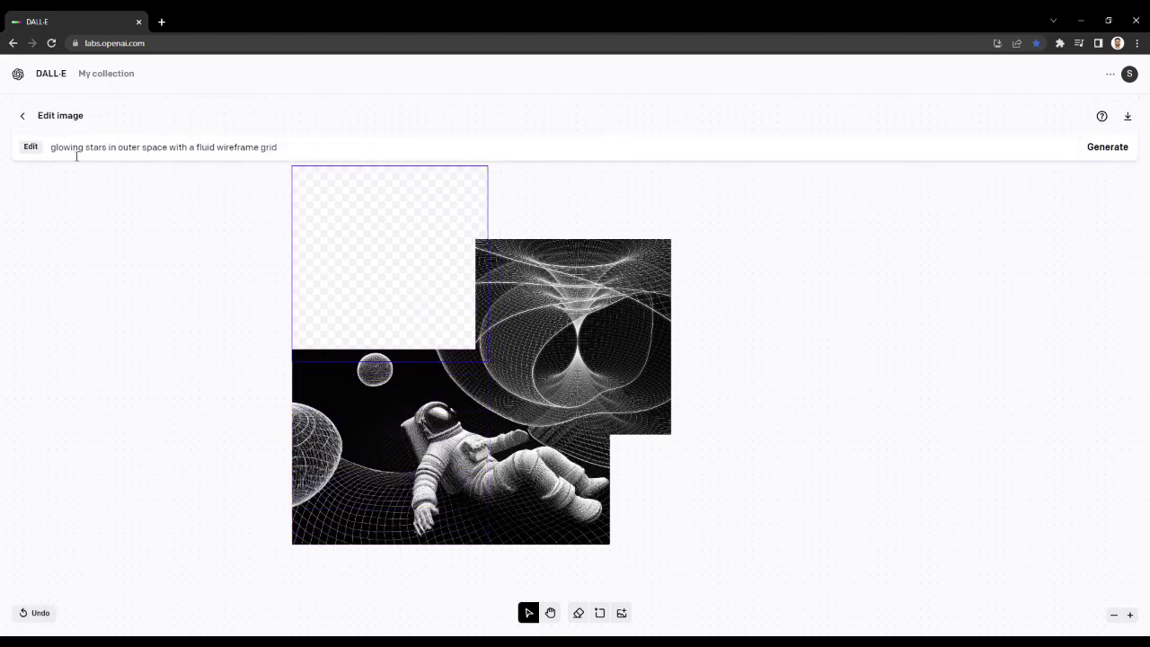
double_click(76, 153)
text(Space)
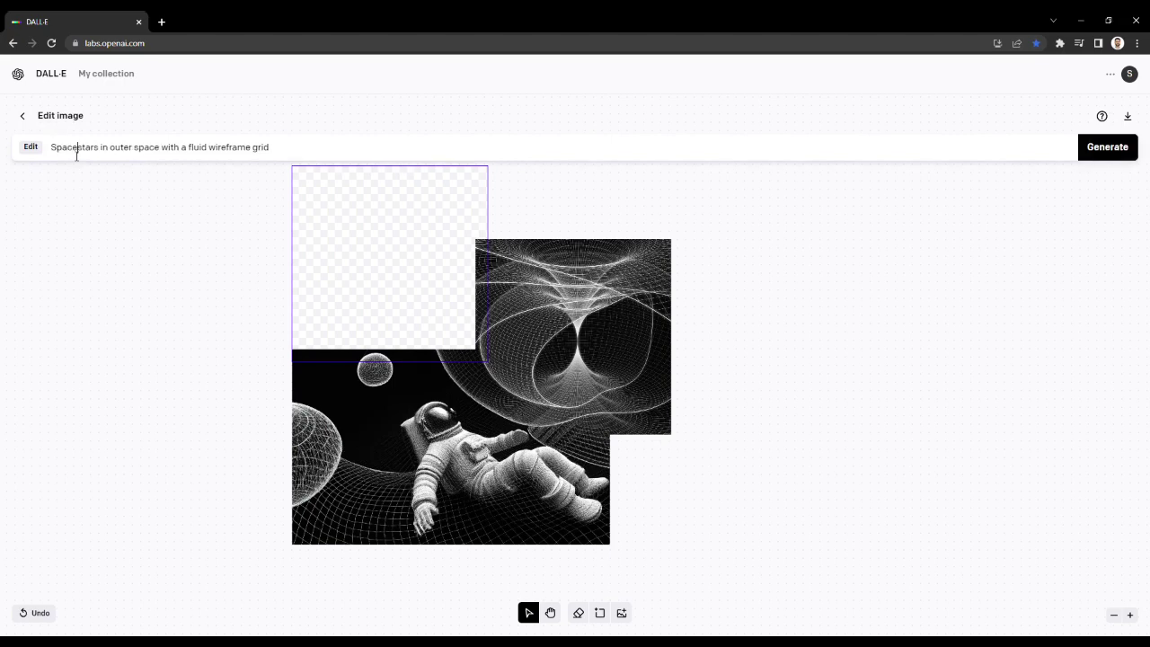
text(ship)
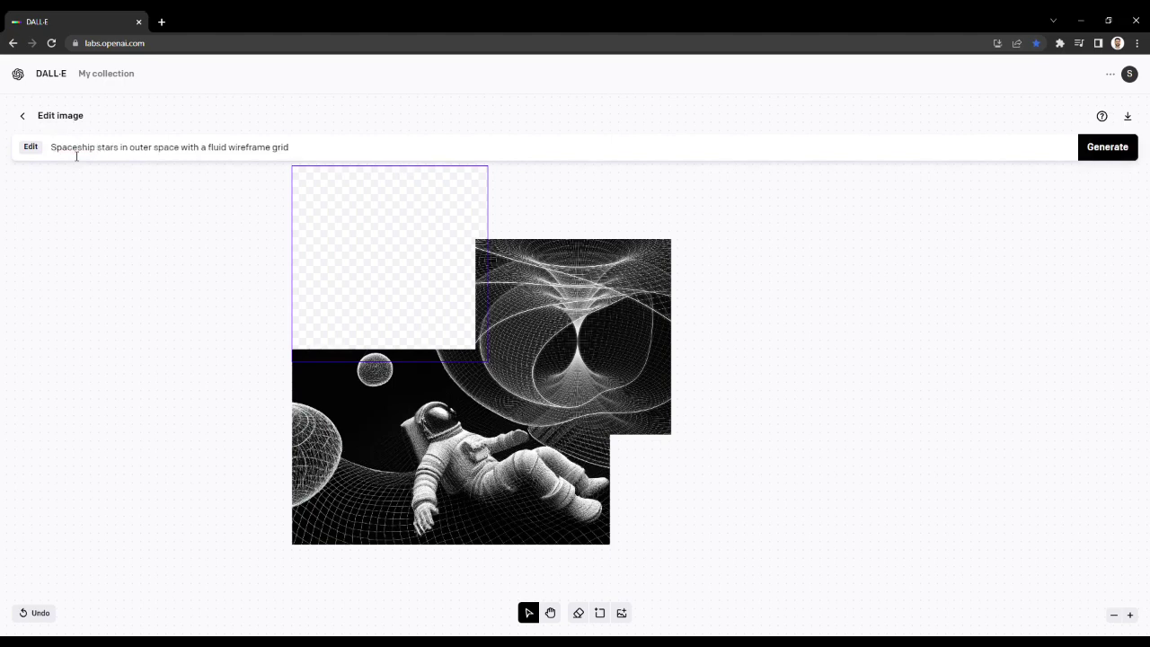
double_click(76, 153)
text(Rocketsh)
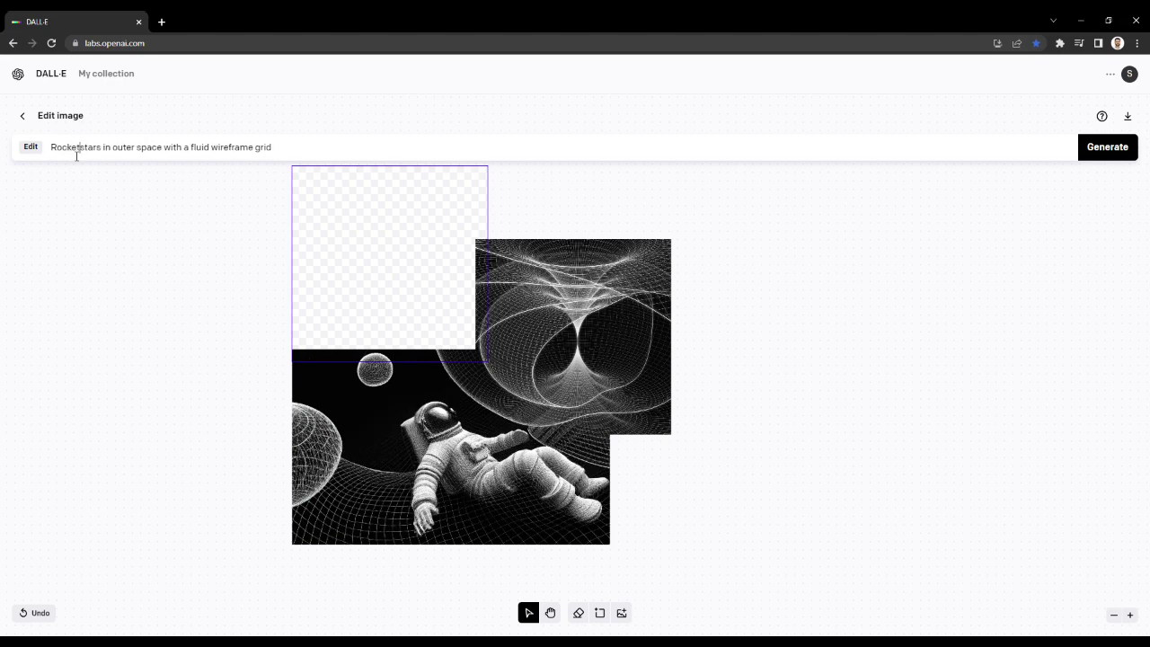
text(ip)
double_click(76, 157)
text(Rocket ship)
Step: Finish the prompt as 'Rocket ship in outer space with a fluid abstract wireframe grid' and generate
double_click(113, 155)
key(BackSpace)
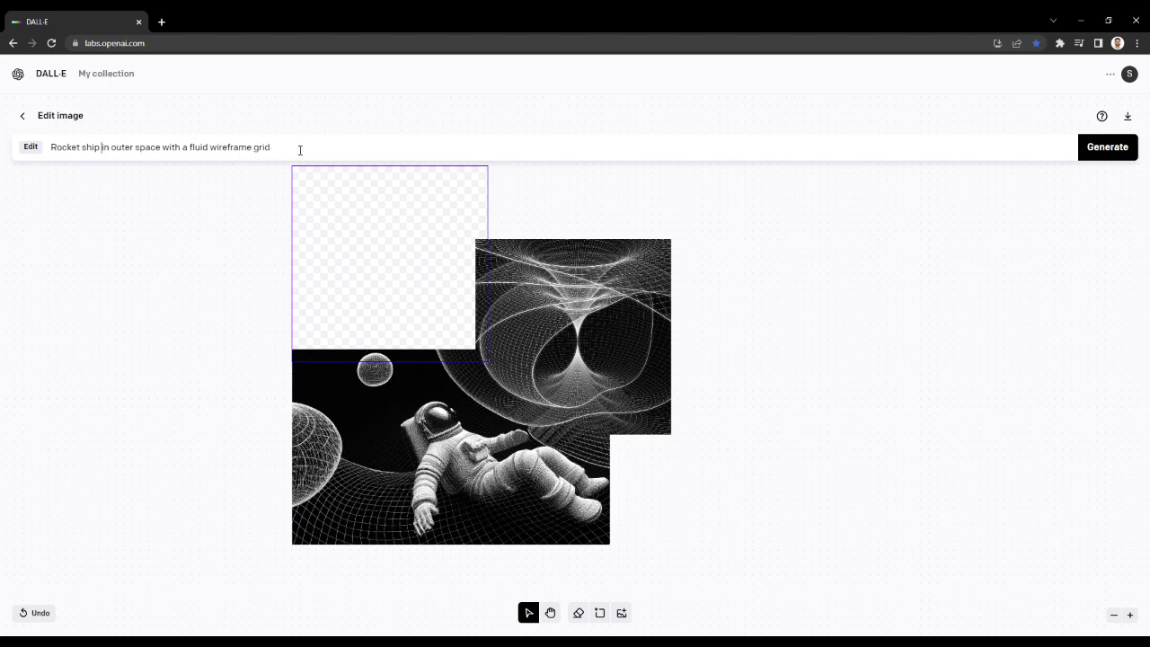
text(abstract)
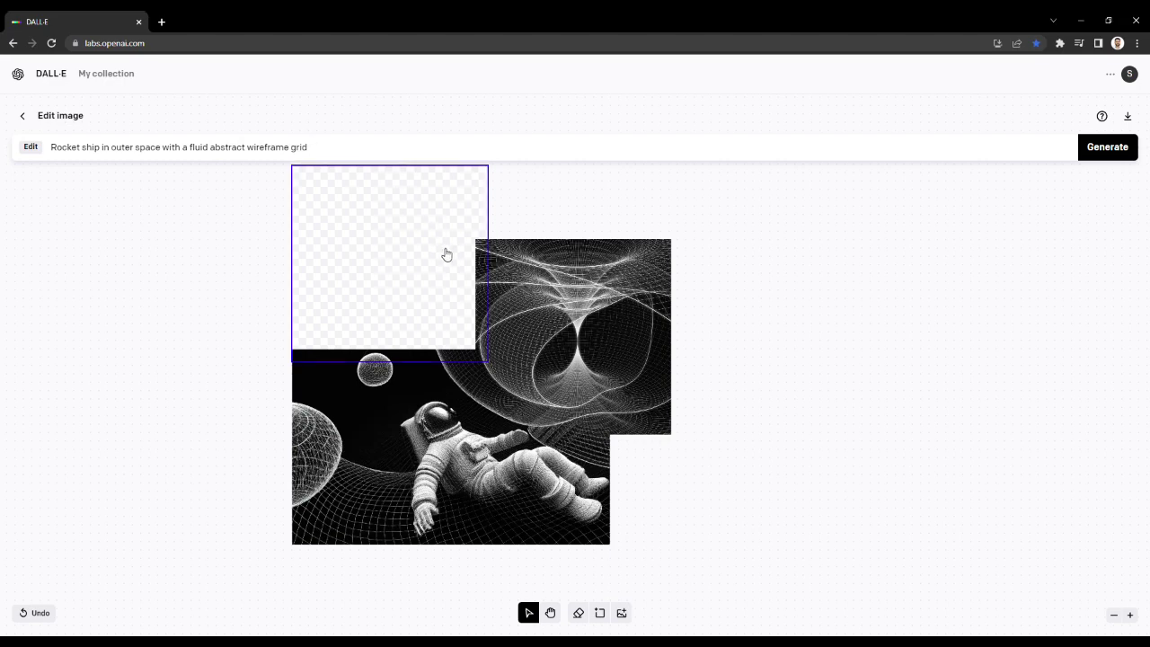
click(794, 369)
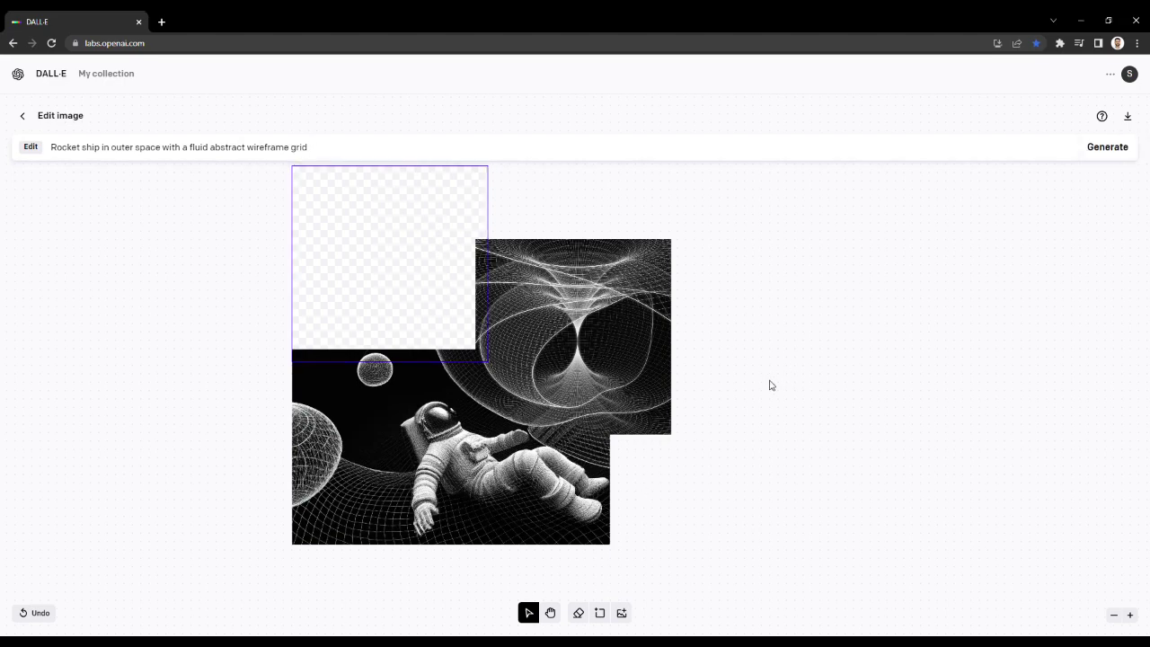
click(550, 613)
drag(799, 432, 771, 452)
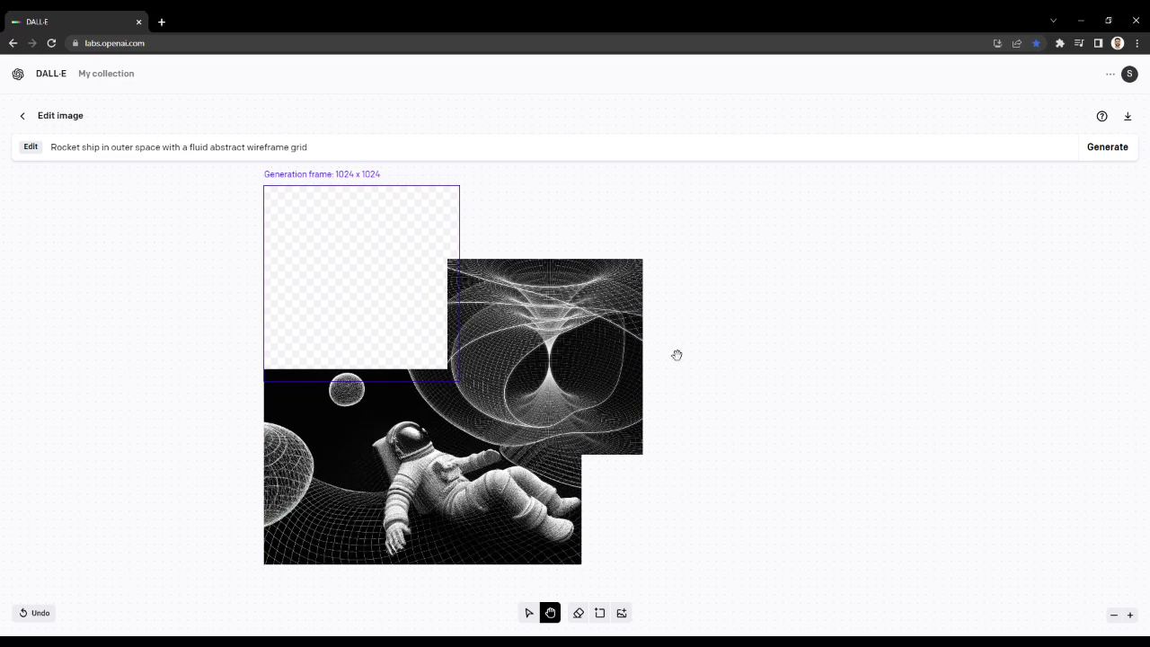
click(1119, 149)
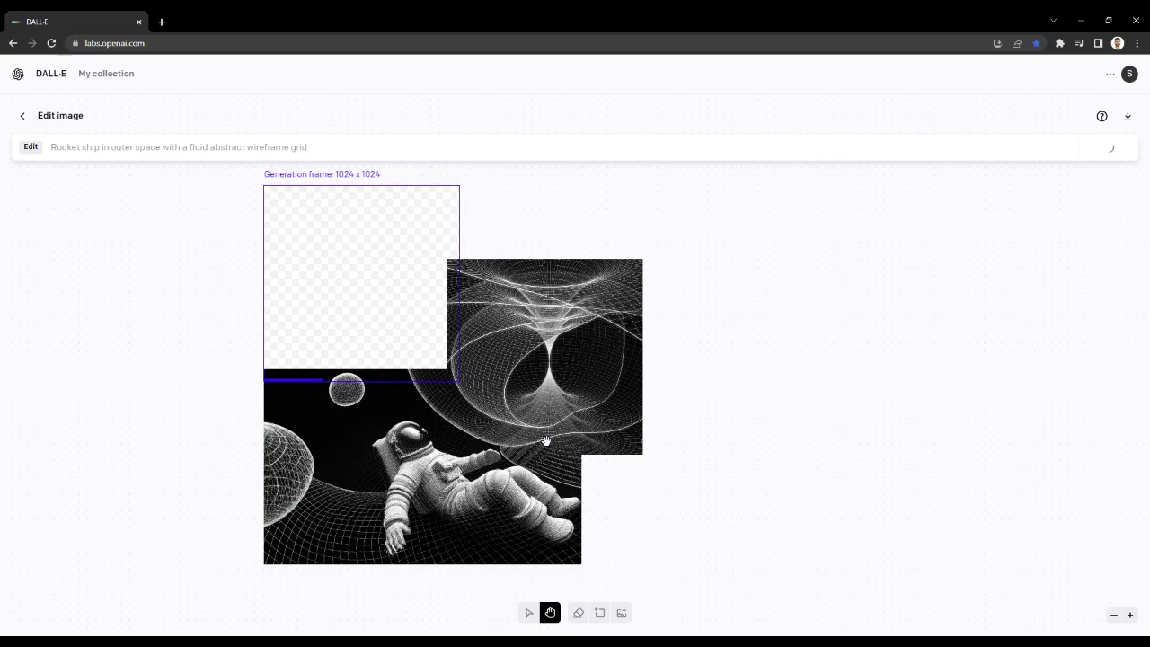
drag(629, 531, 685, 537)
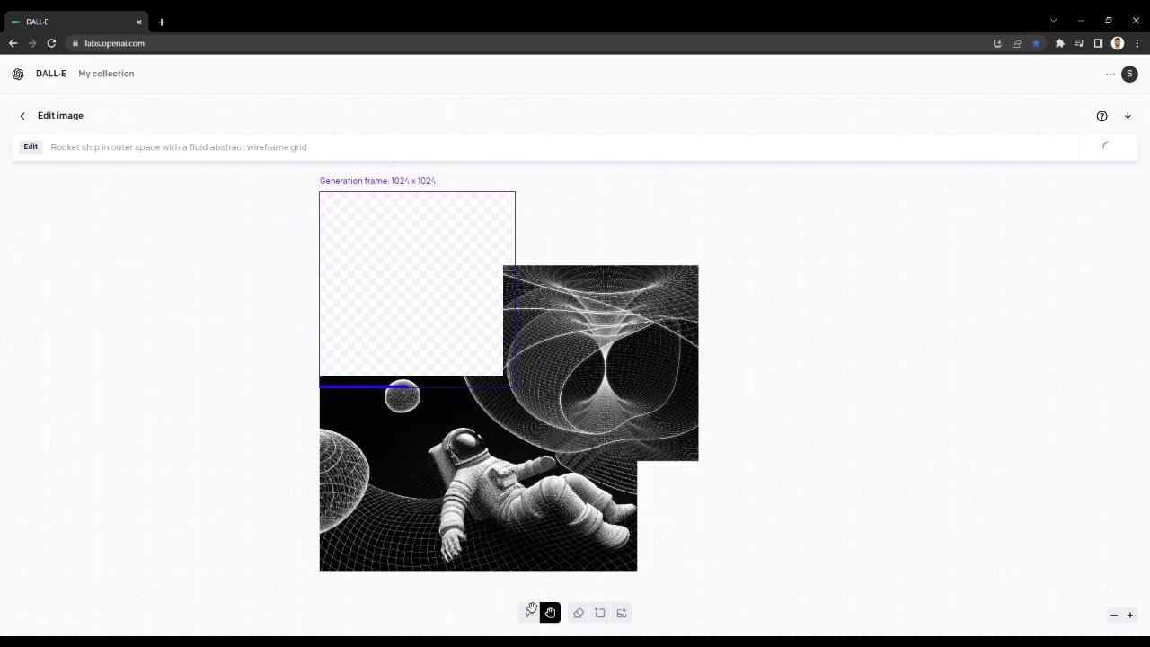
Step: Zoom in to inspect the generated rocket, then zoom back out to 32% and recentre
click(1130, 614)
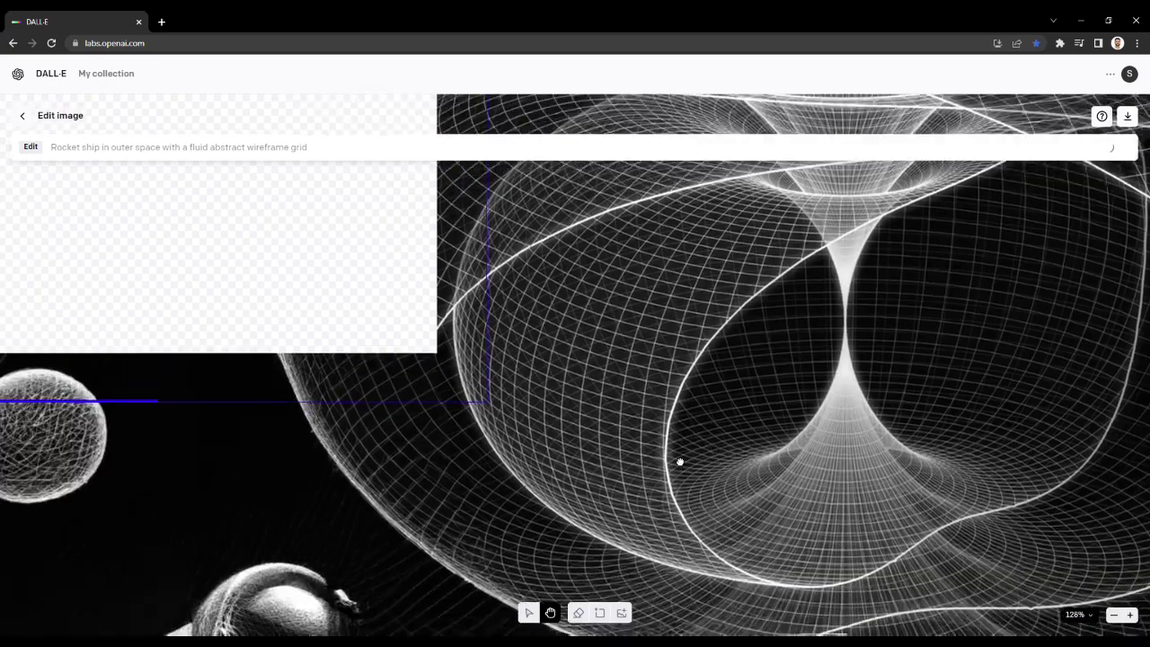
scroll(737, 424, down, 5)
scroll(662, 477, left, 5)
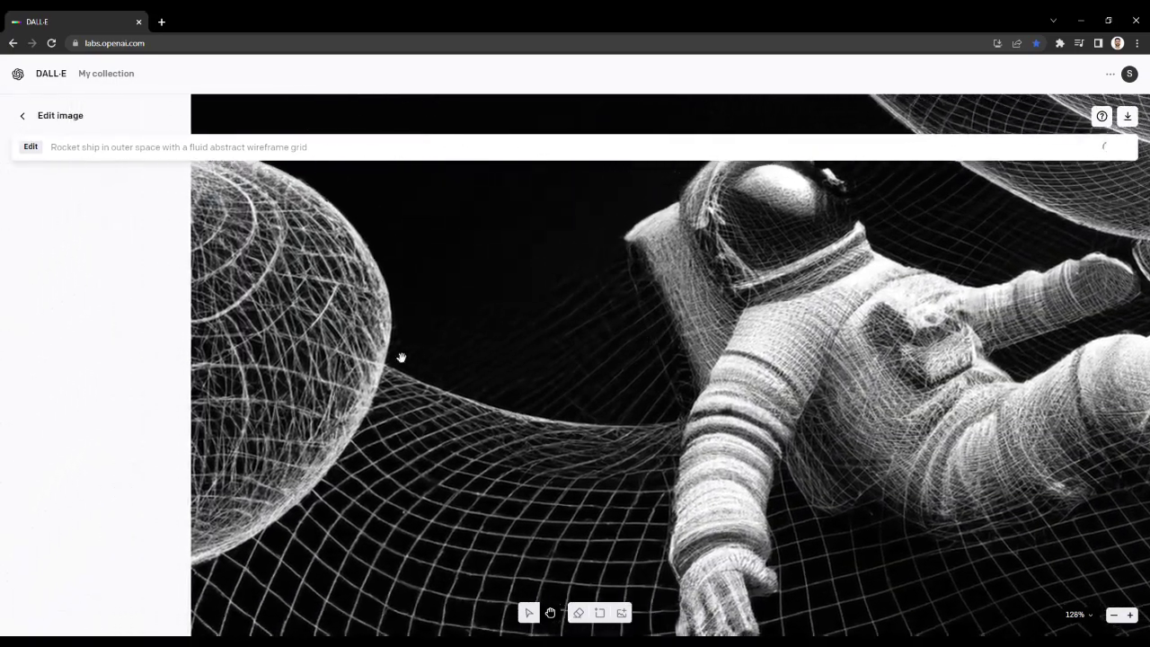
scroll(542, 359, right, 5)
scroll(542, 359, up, 3)
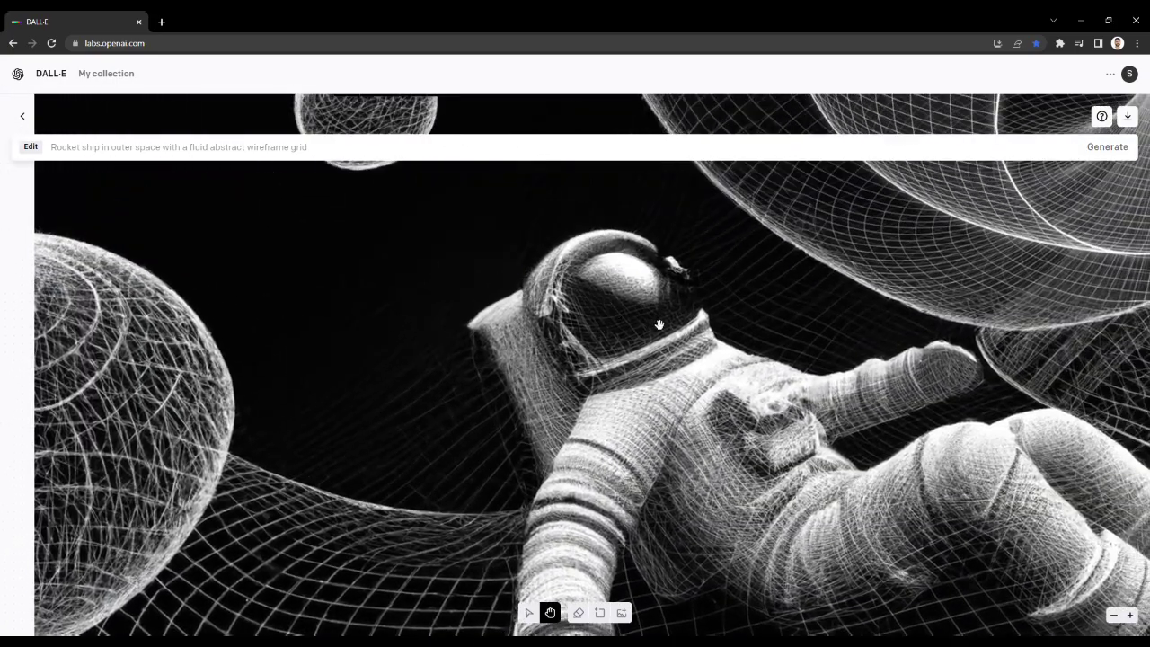
scroll(659, 325, up, 4)
scroll(658, 325, right, 3)
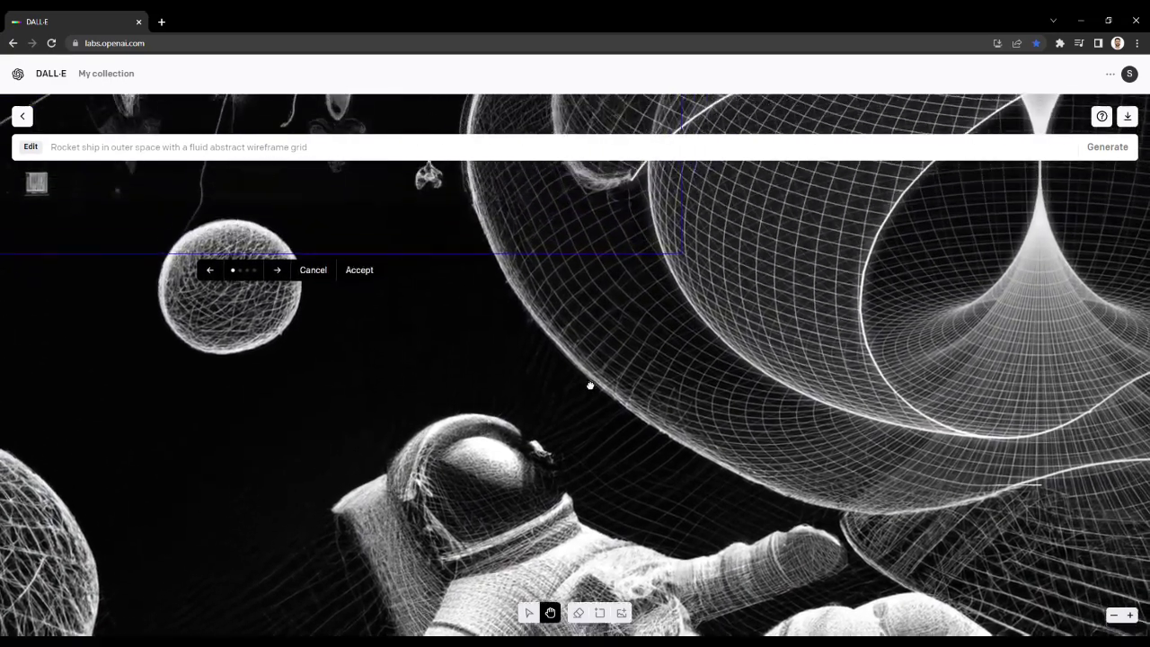
scroll(590, 389, up, 1)
scroll(541, 351, up, 4)
scroll(542, 350, left, 3)
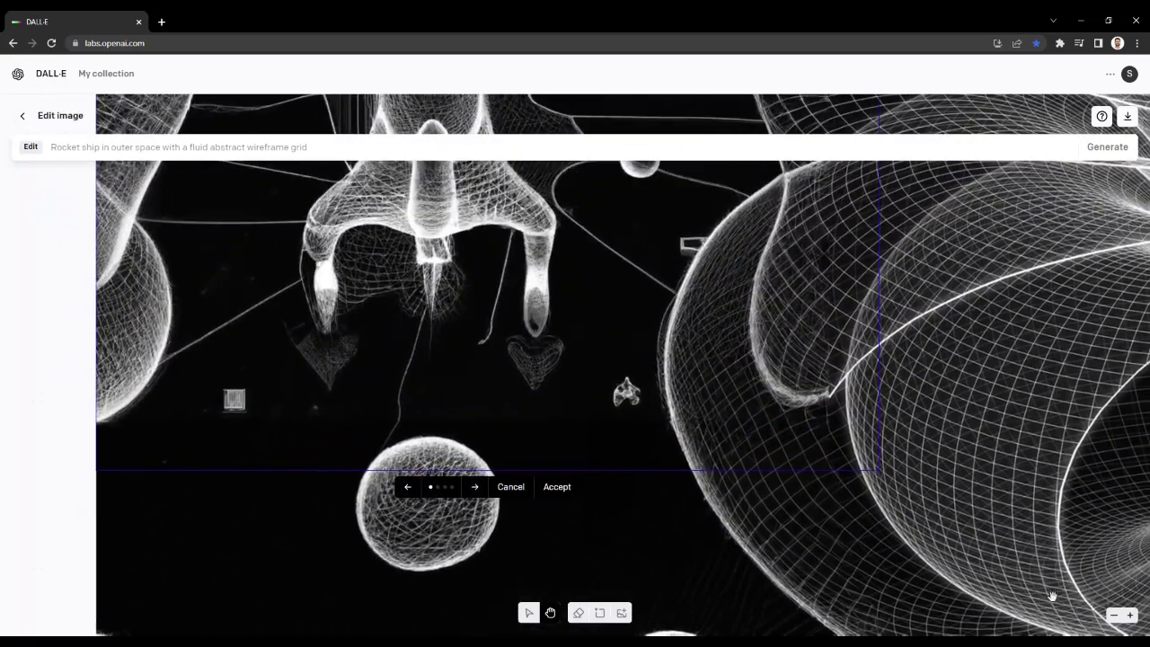
scroll(599, 481, up, 4)
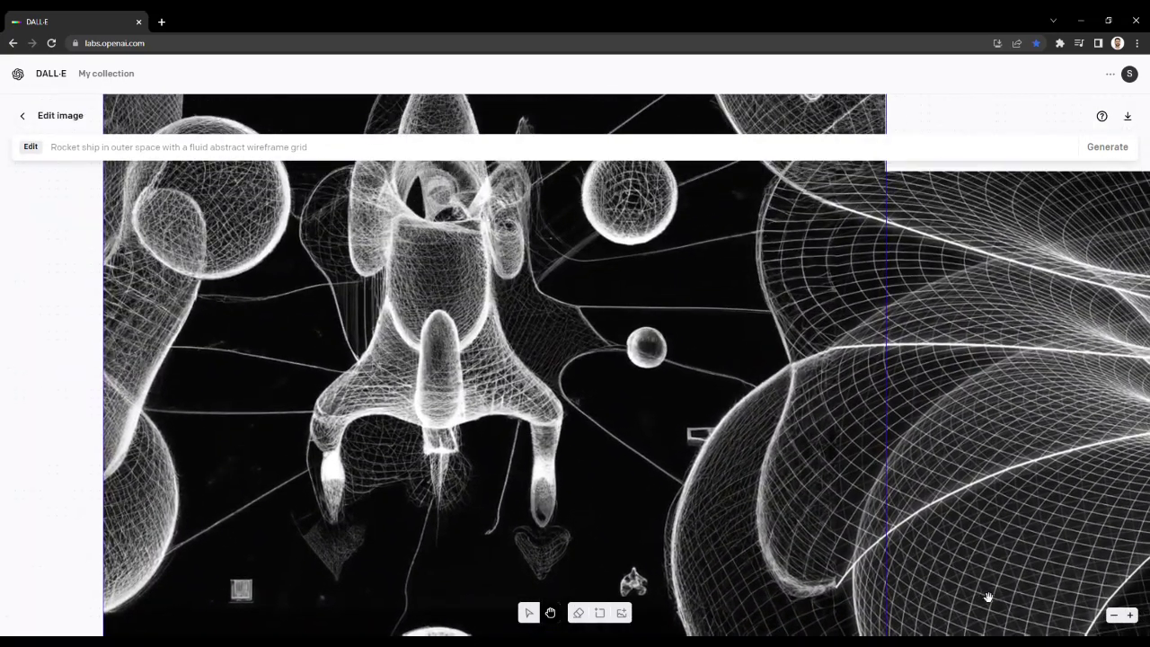
click(1114, 615)
click(1114, 615)
drag(968, 479, 806, 430)
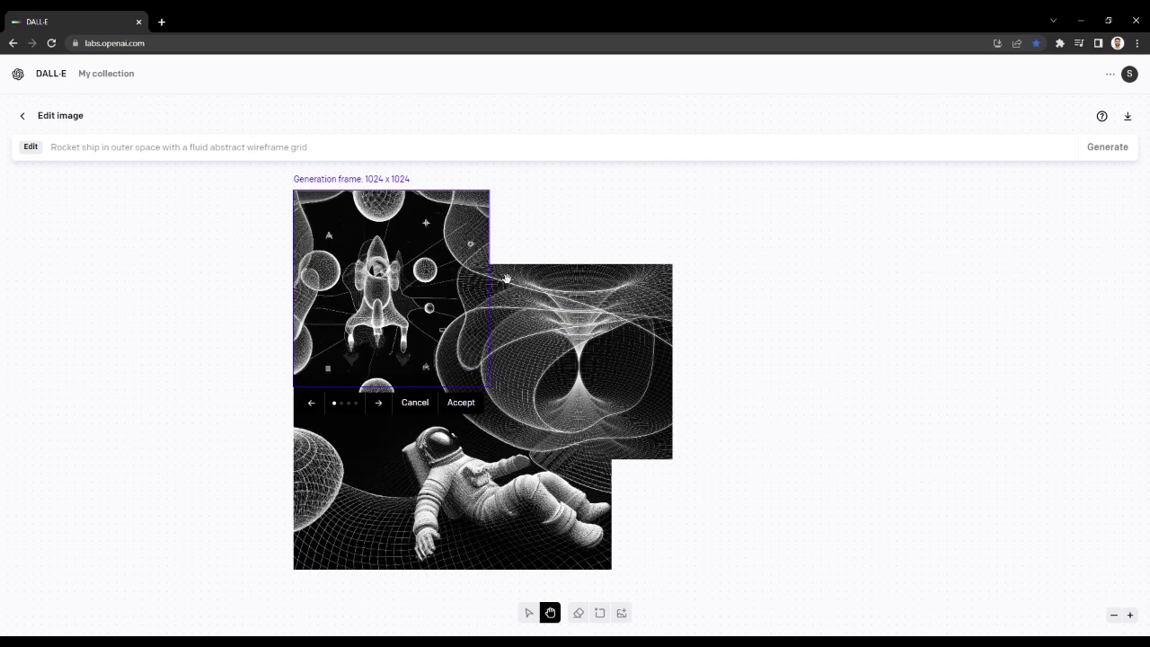
Step: Accept the wireframe rocket variant and move the frame over the empty top-right corner
click(383, 405)
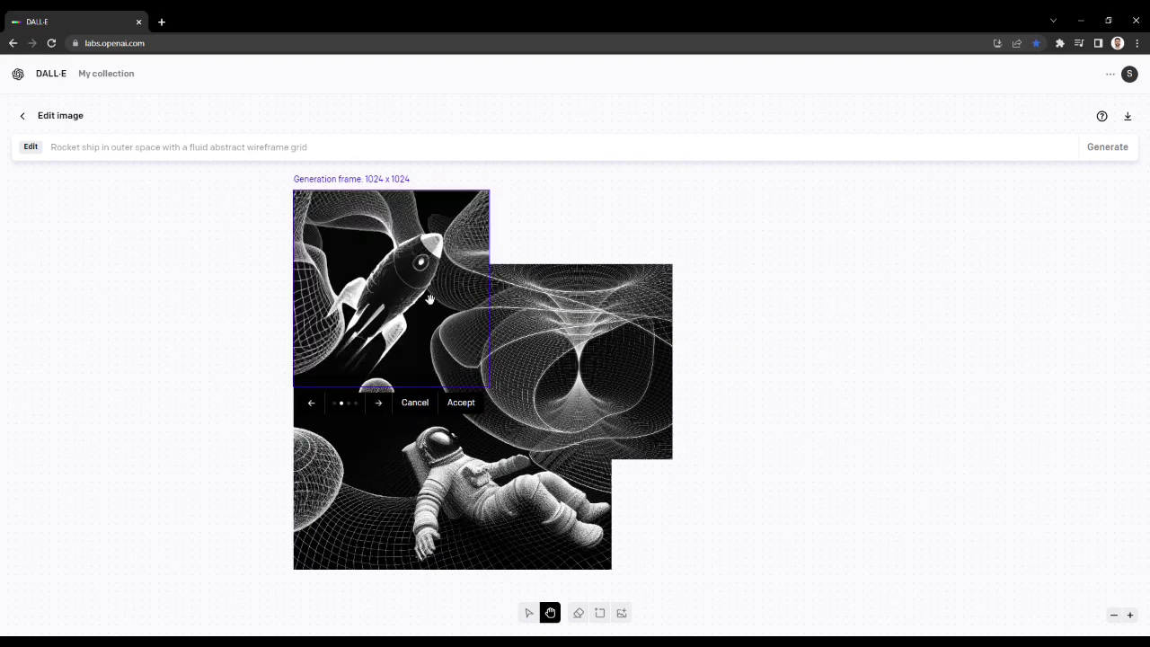
click(382, 405)
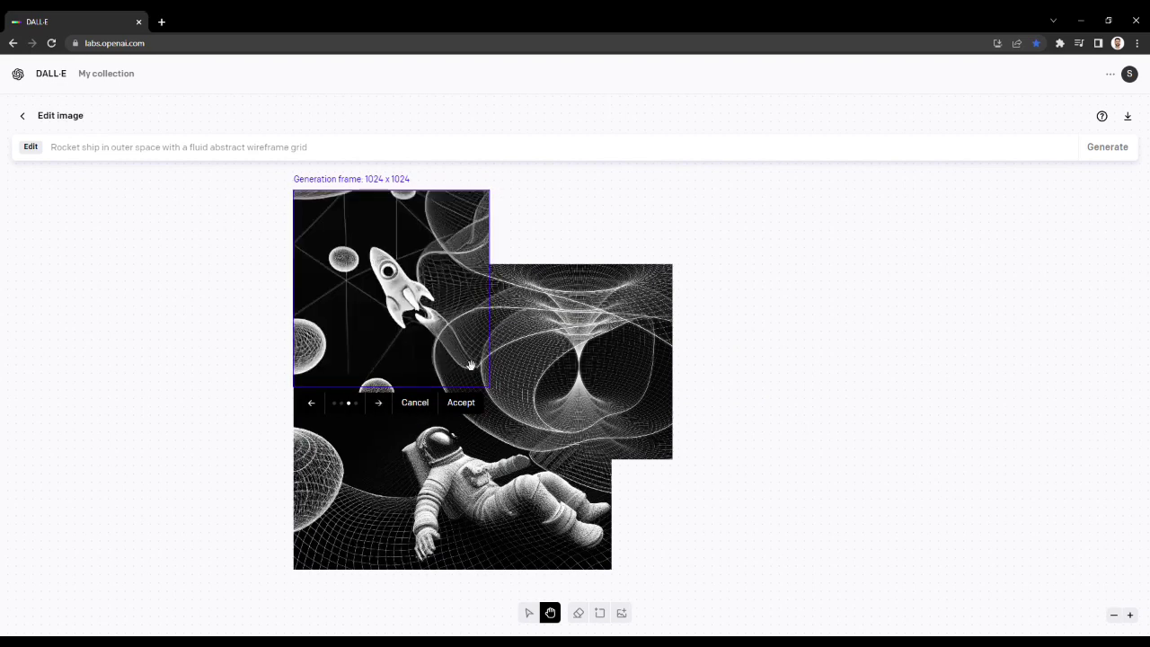
click(383, 405)
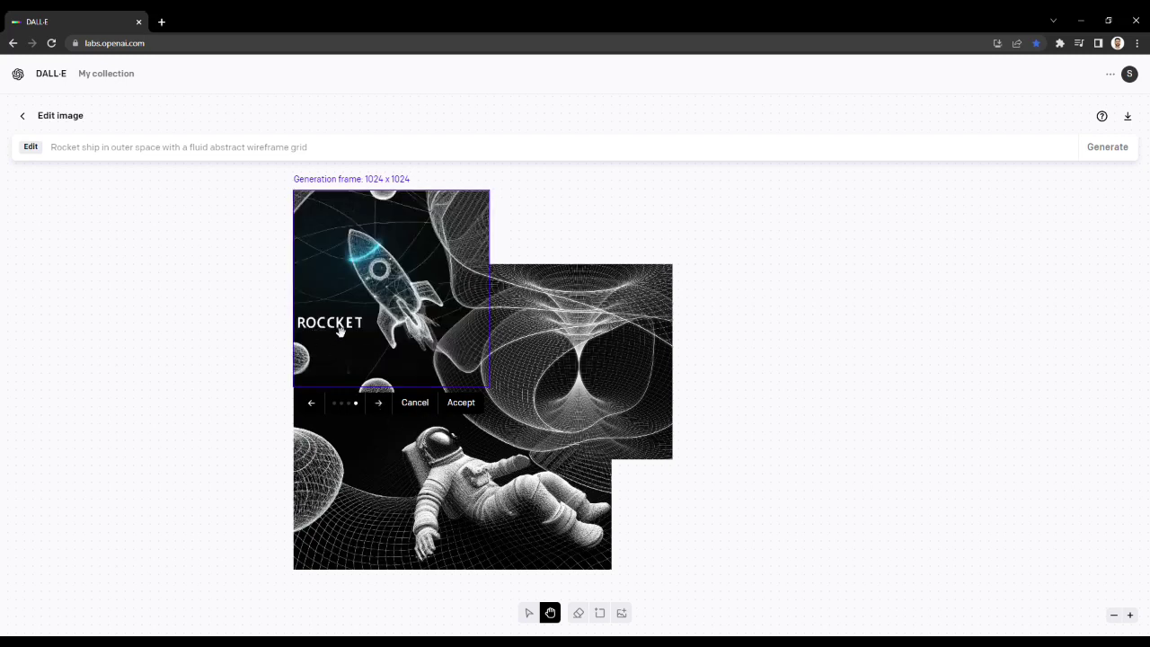
click(382, 405)
click(381, 404)
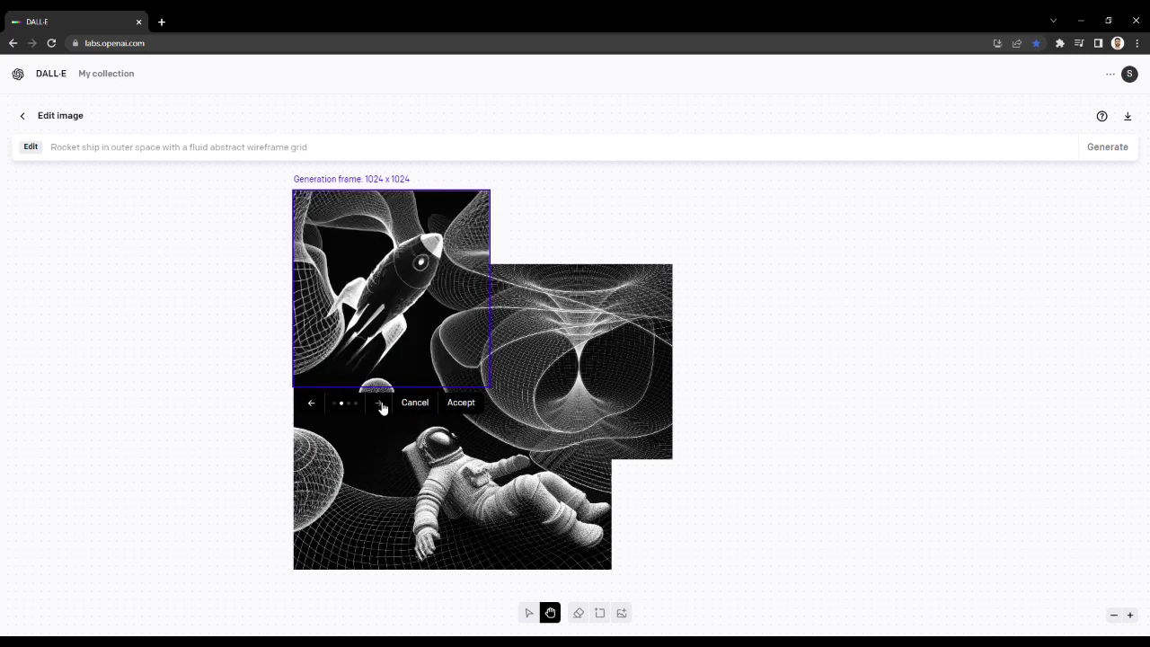
click(463, 404)
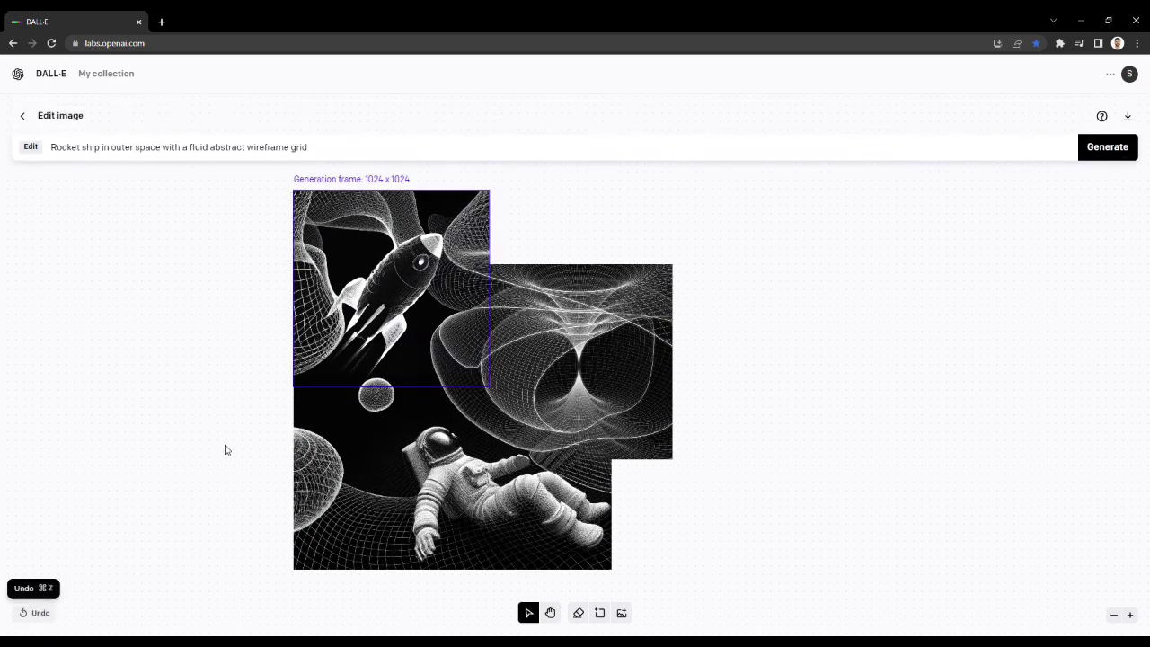
drag(405, 316, 596, 172)
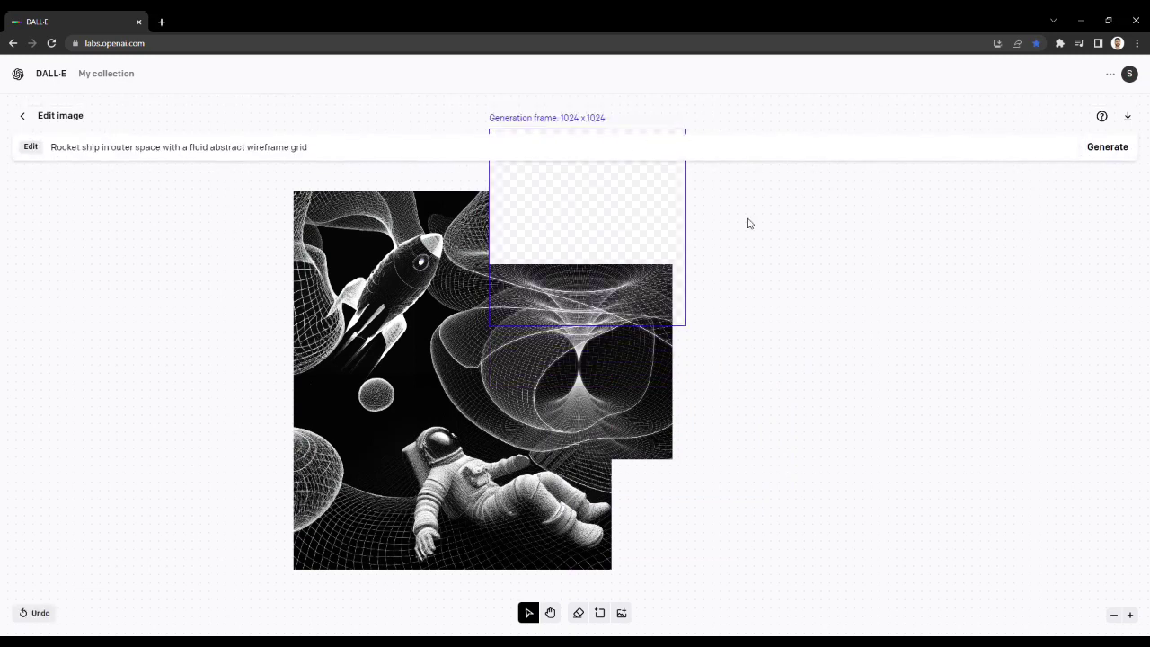
Step: Pan the canvas and reposition the generation frame over the top-right corner
click(550, 613)
drag(733, 325, 729, 436)
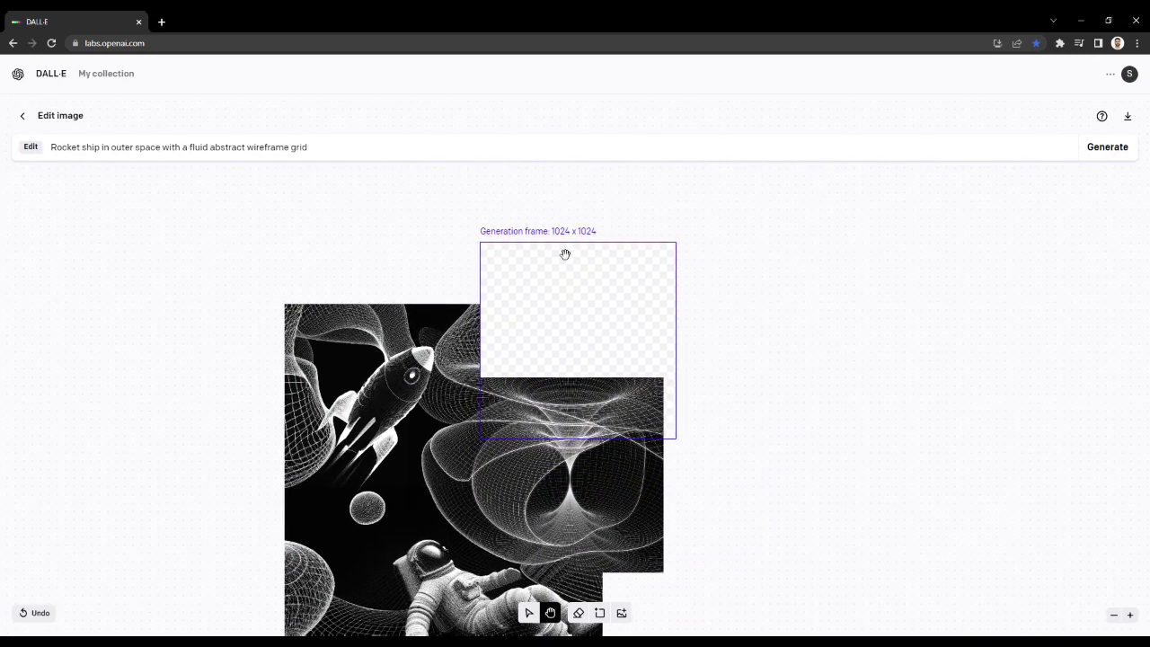
scroll(796, 261, down, 2)
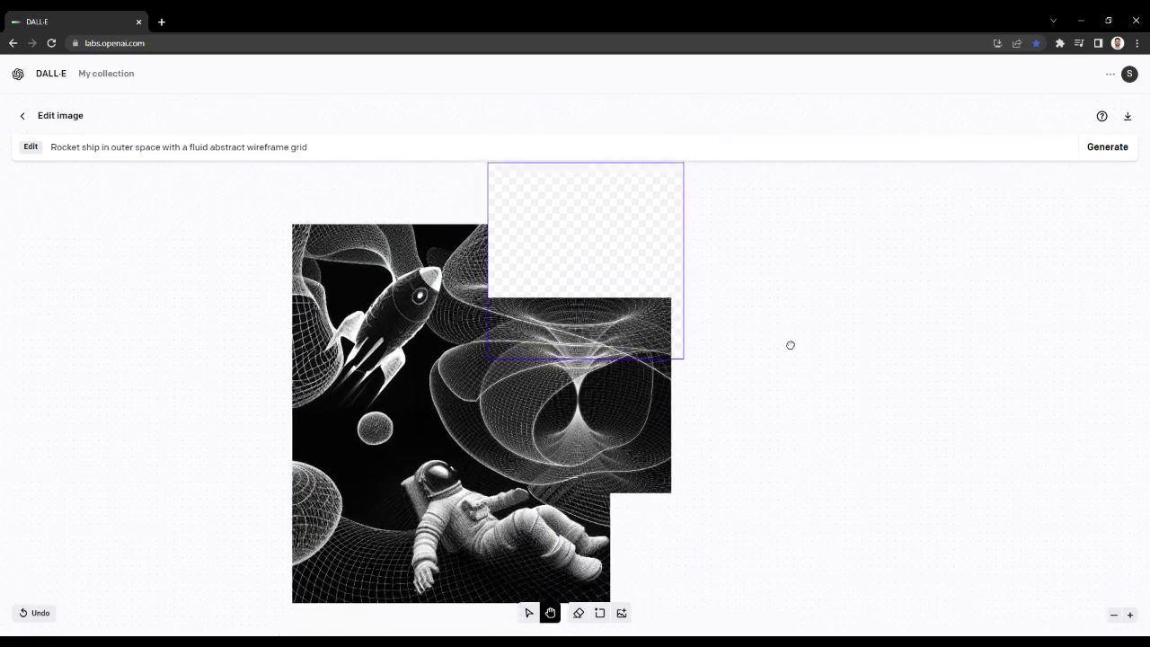
scroll(580, 262, up, 1)
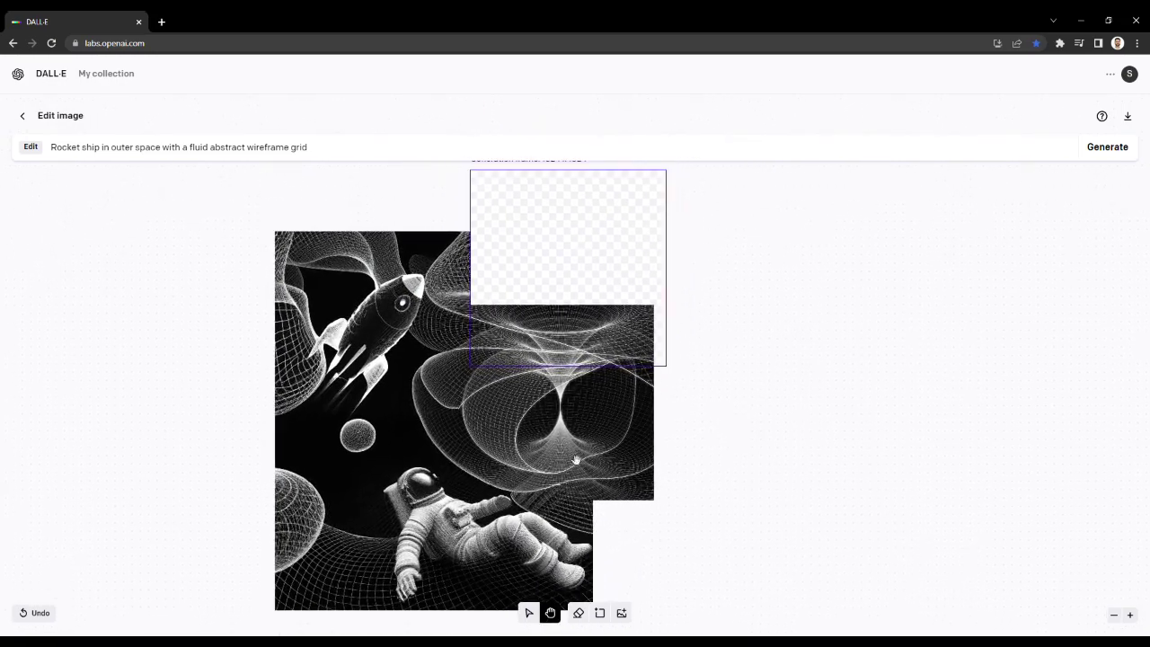
click(529, 612)
drag(549, 238, 550, 299)
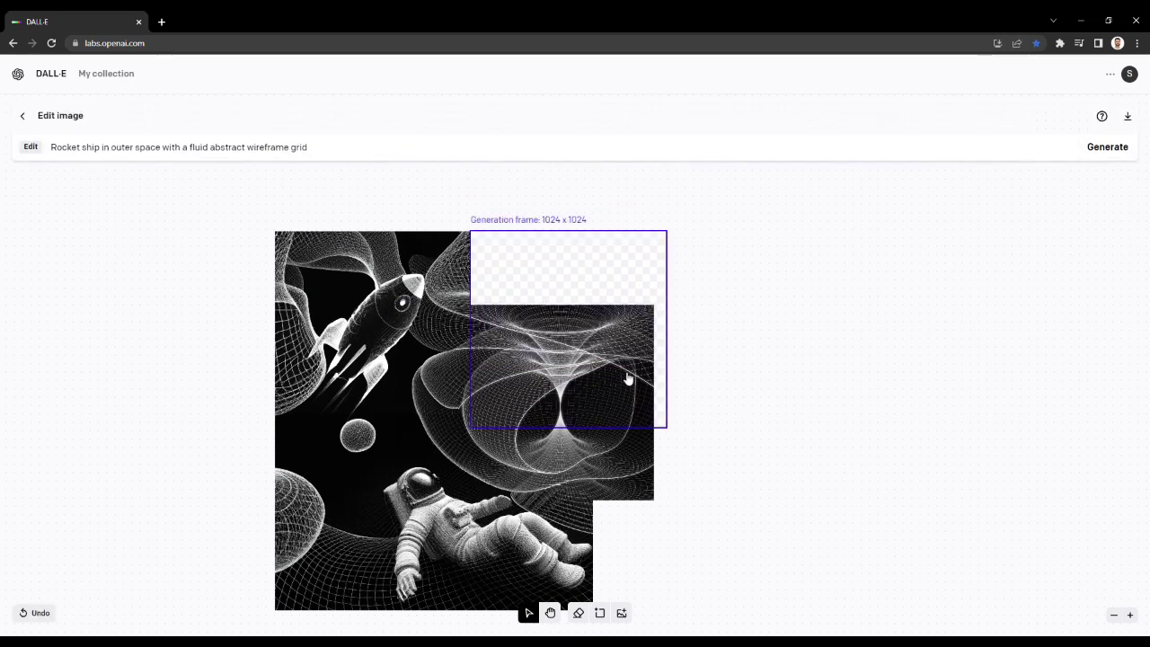
drag(626, 377, 623, 300)
click(1113, 614)
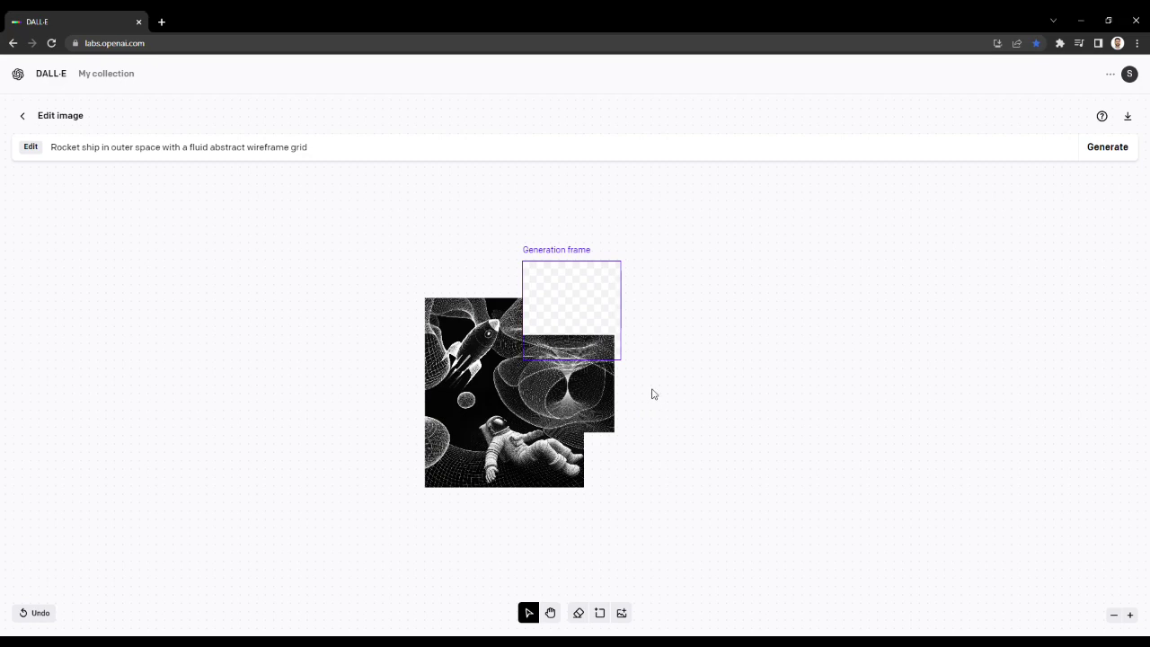
click(1128, 614)
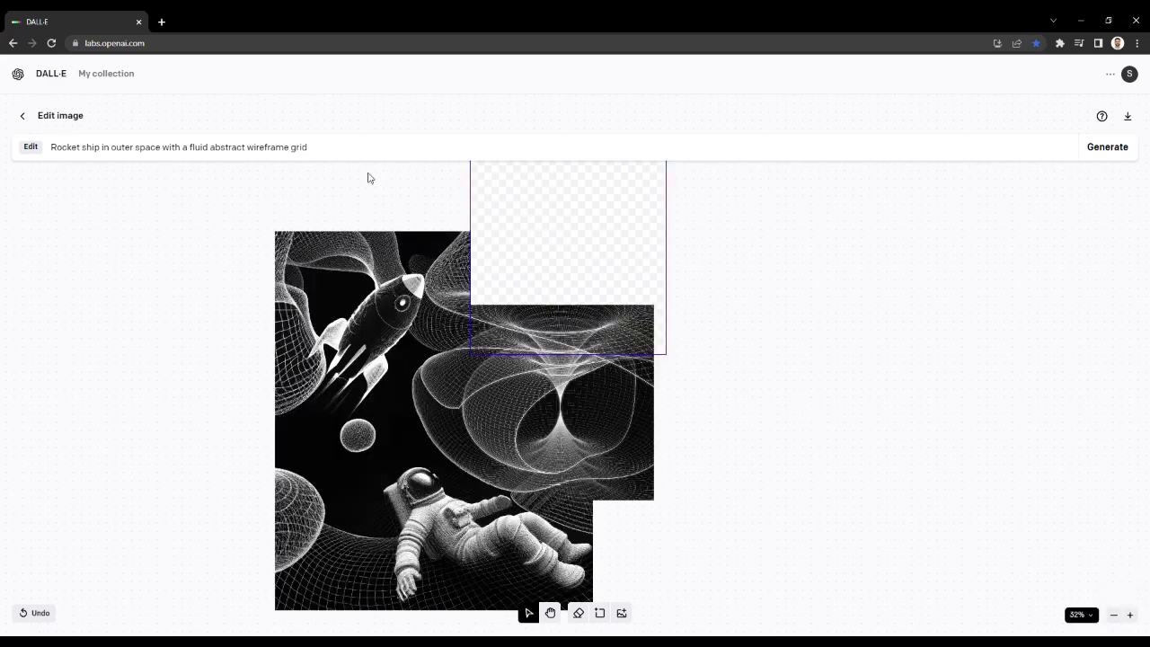
Step: Delete the rocket wording from the prompt, overlap the frame with the image edge, and generate
click(215, 153)
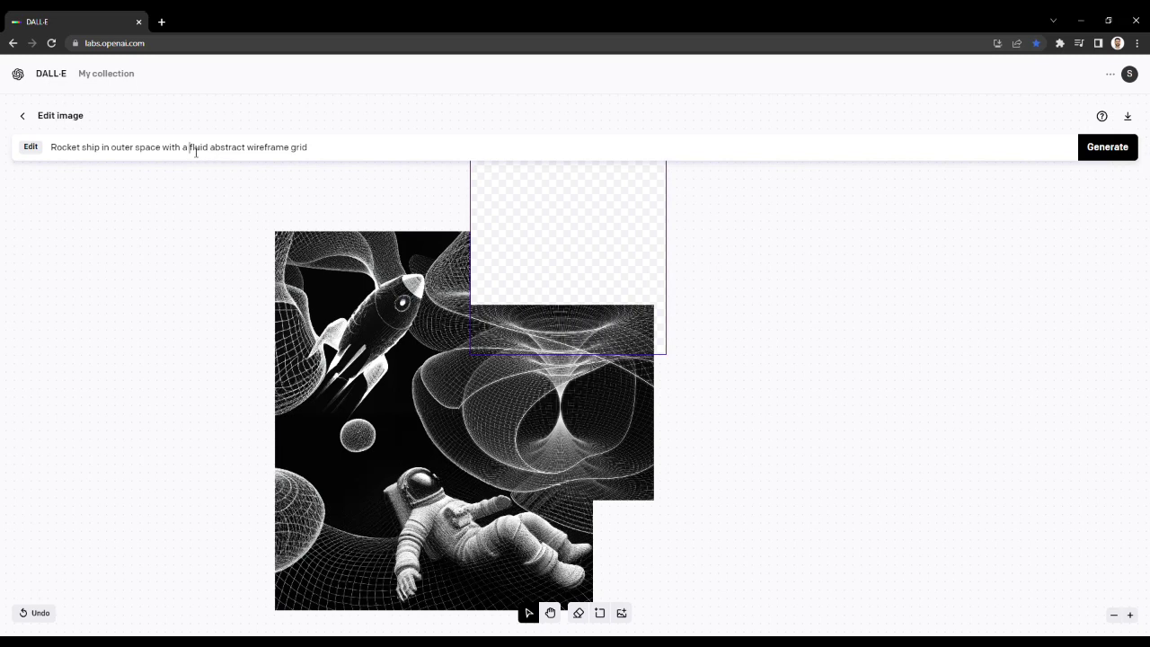
drag(190, 152, 58, 154)
key(BackSpace)
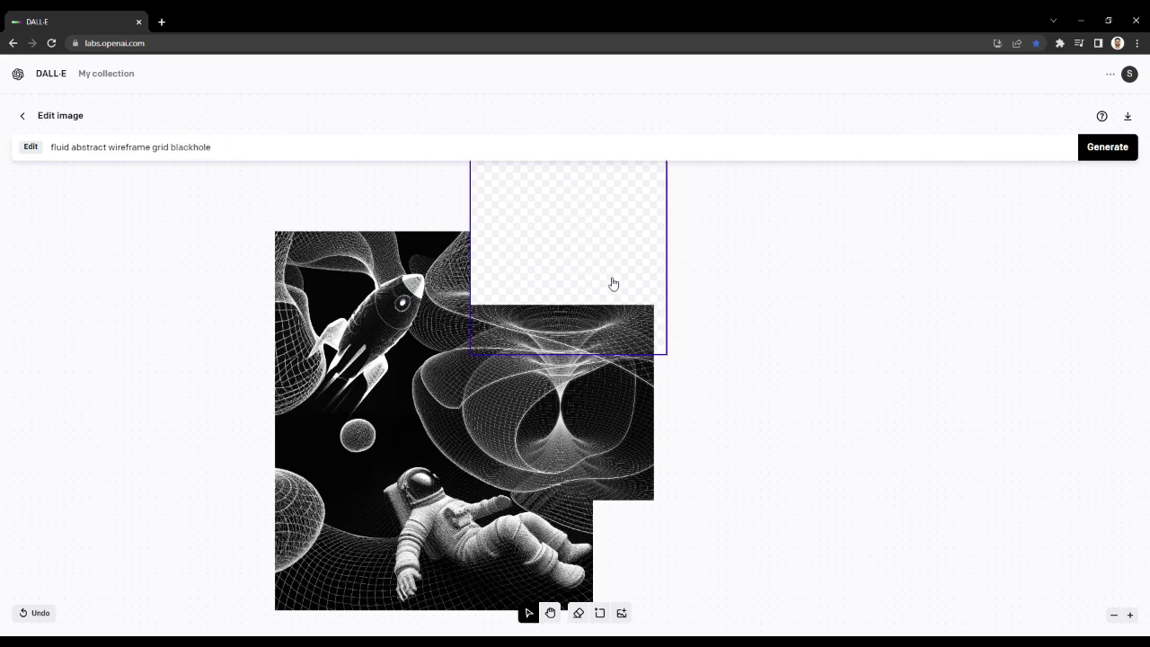
drag(607, 258, 606, 330)
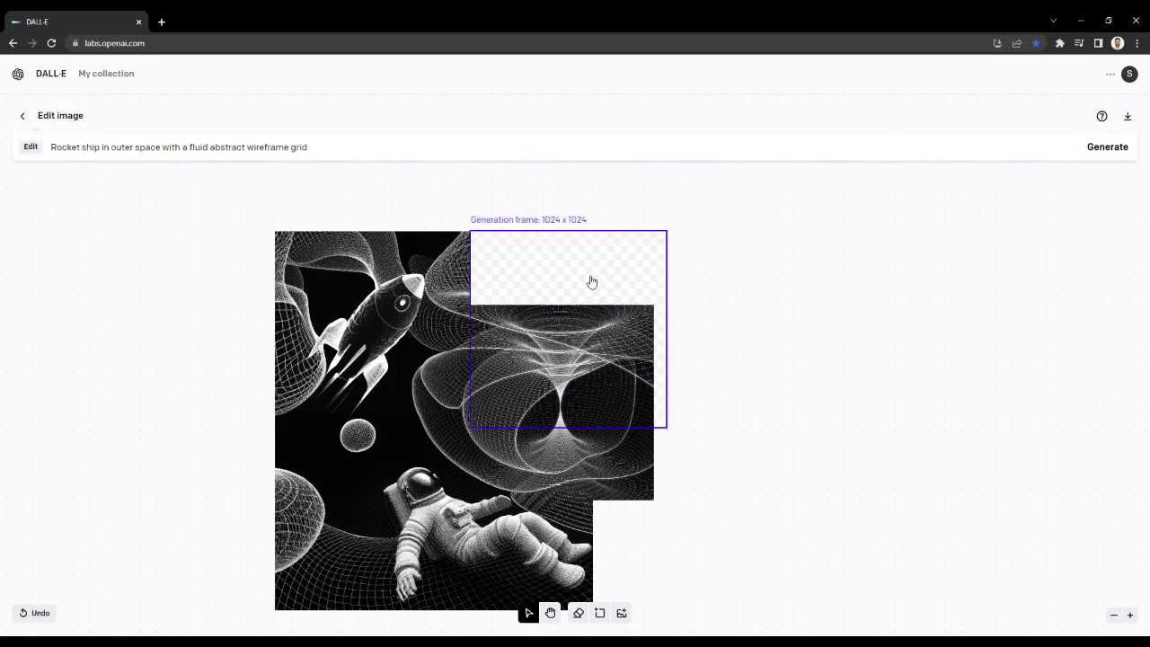
drag(593, 282, 488, 272)
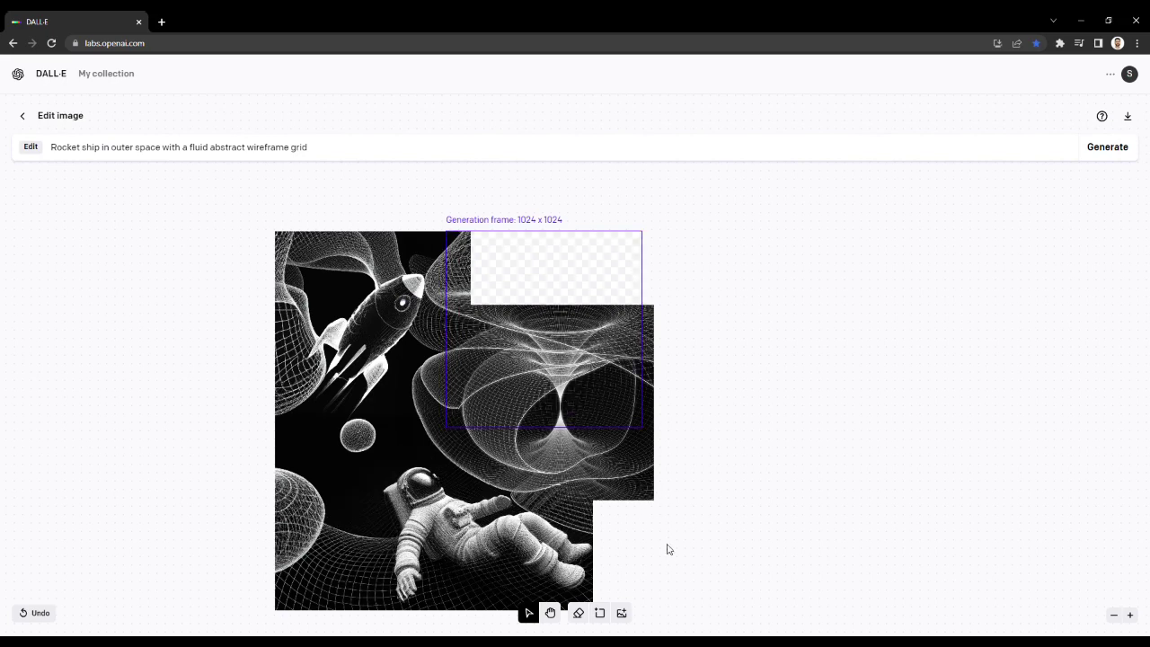
click(548, 614)
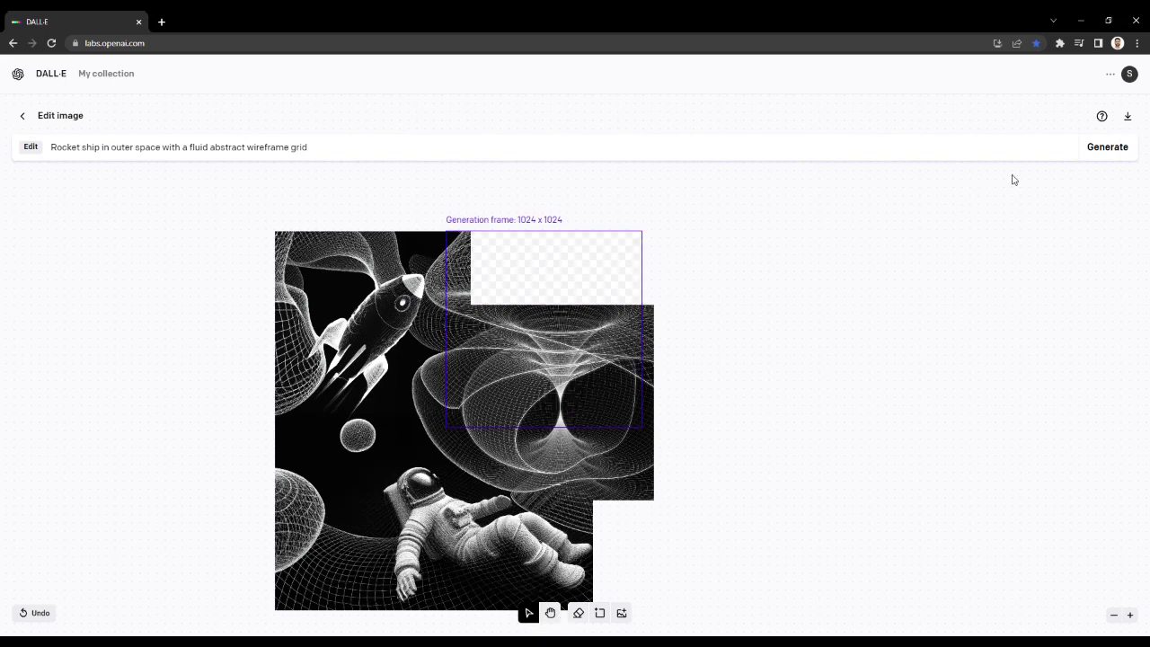
Step: Generate fills for the top-right corner and browse through all the variants
click(1107, 146)
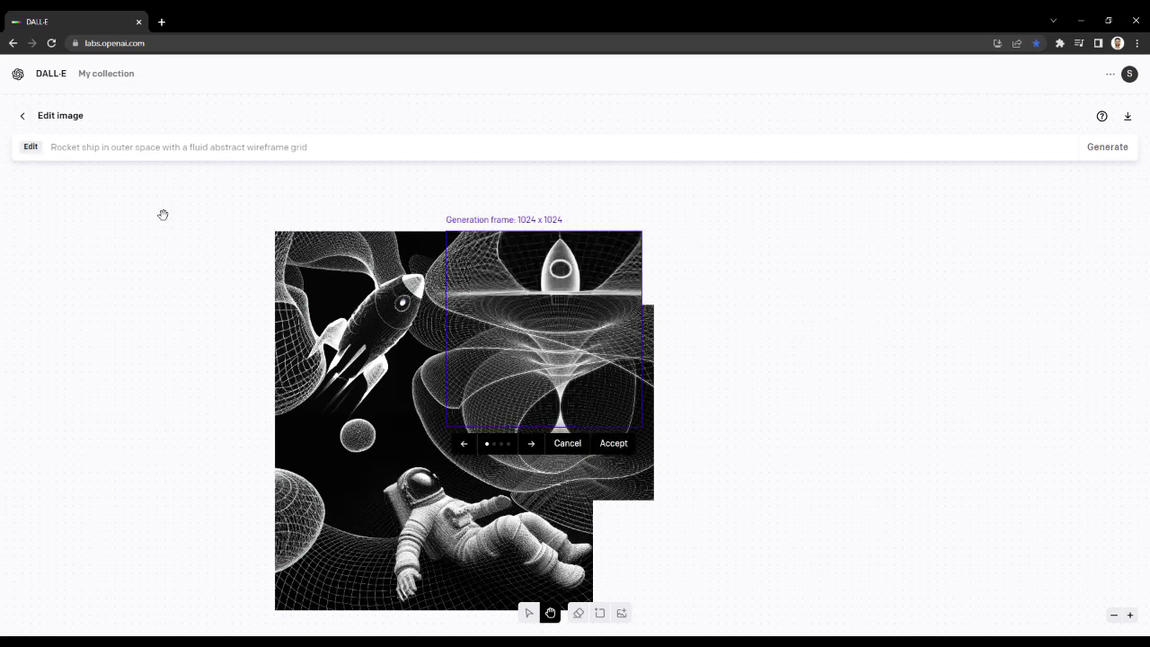
click(536, 443)
click(536, 443)
click(536, 444)
click(536, 444)
click(536, 444)
click(537, 443)
Step: Discard the top-right variants and download the composite image as a PNG
click(568, 443)
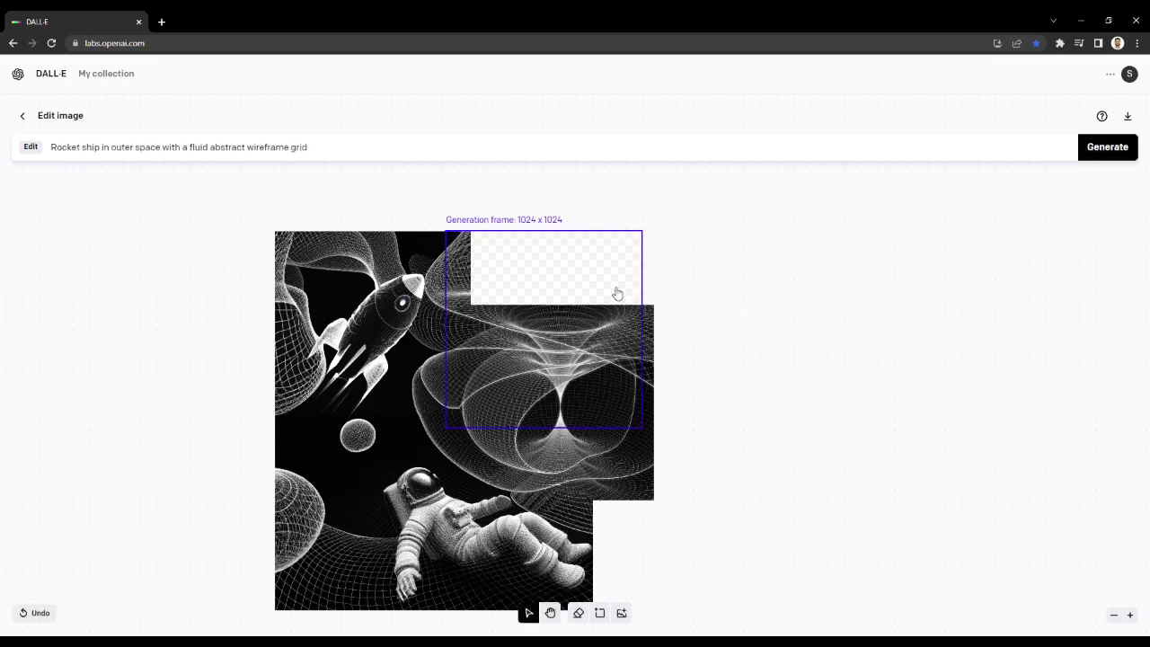
click(1134, 118)
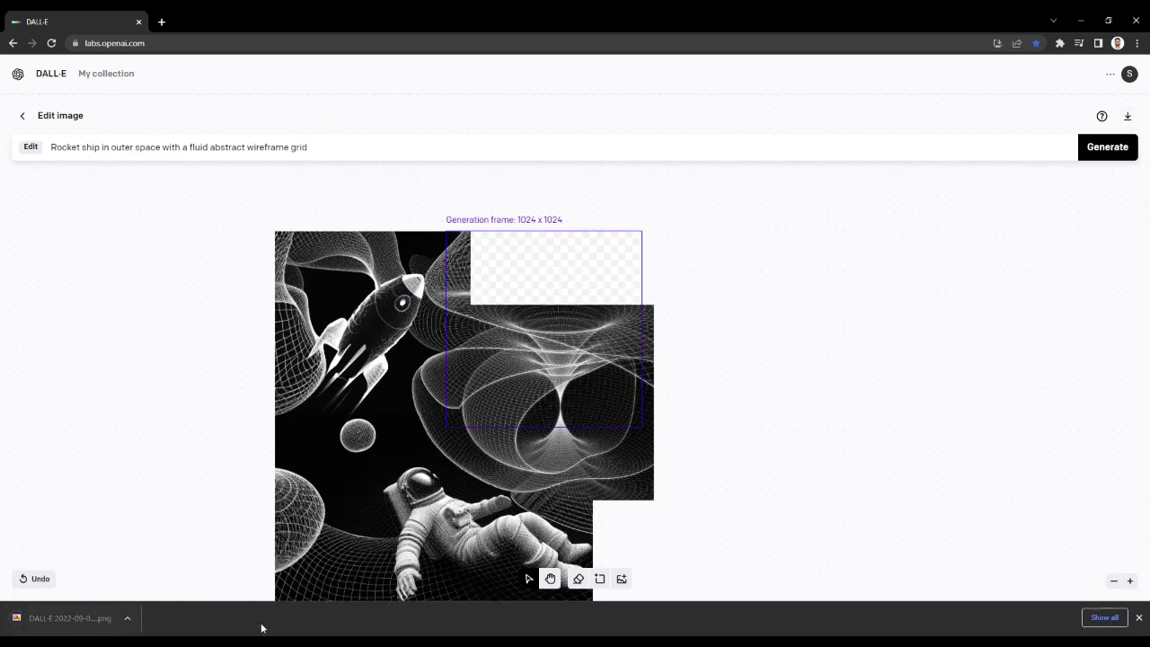
click(1139, 618)
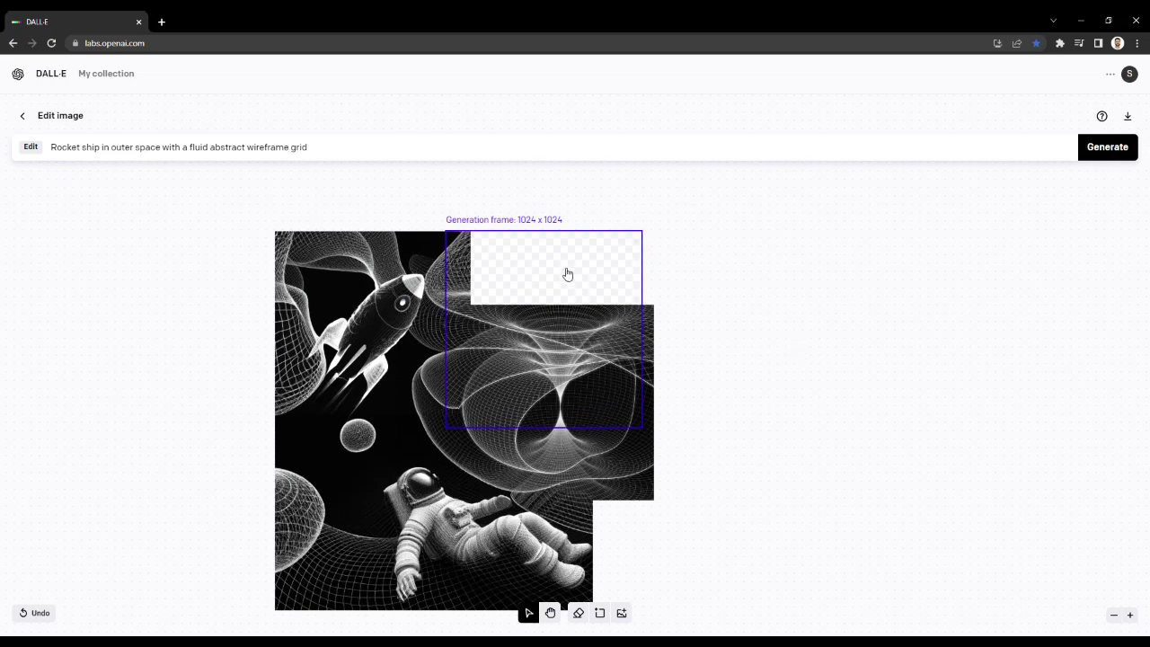
Step: Raise the frame and generate fills from 'fluid abstract wireframe grid blackhole'
drag(567, 275, 572, 177)
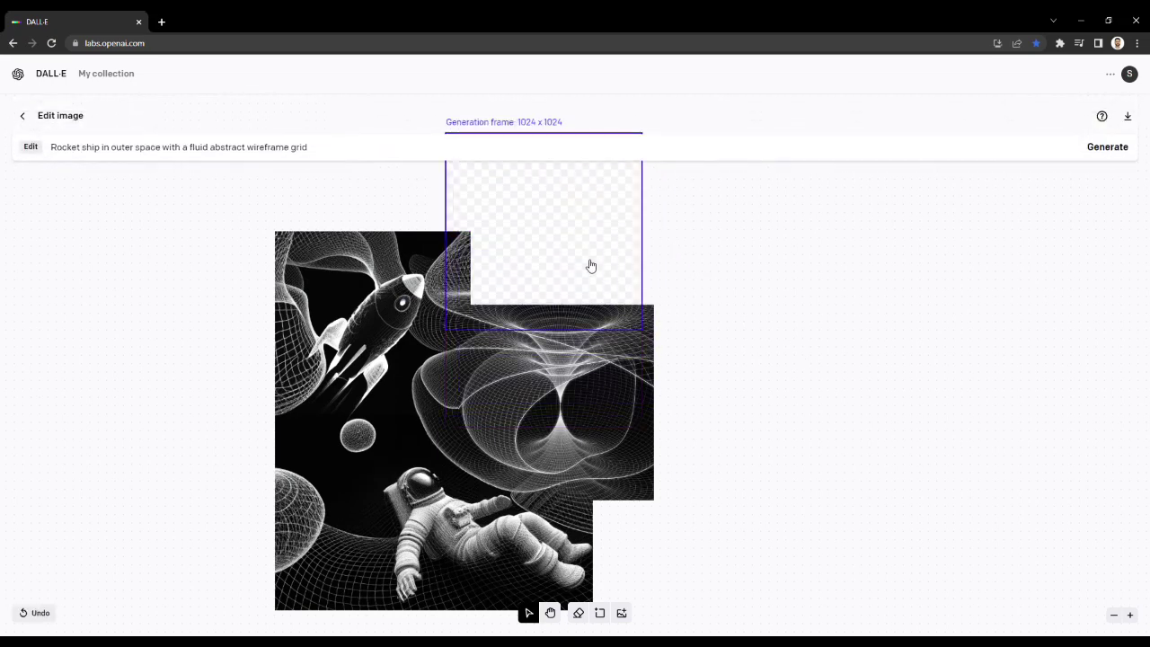
click(202, 153)
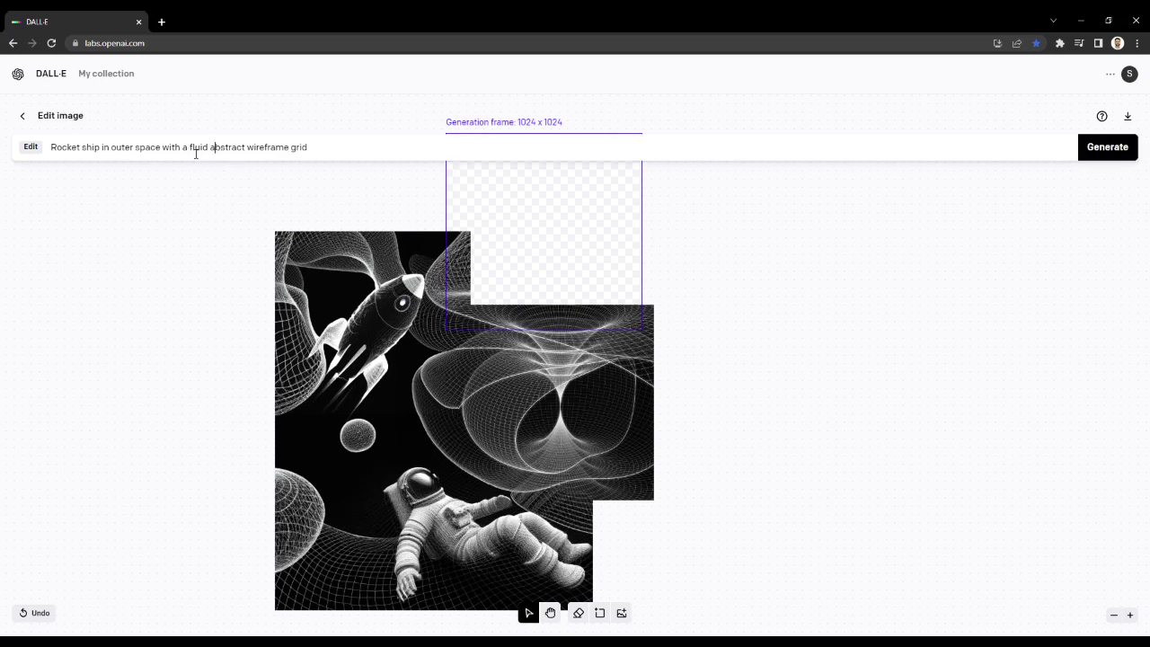
drag(190, 153, 30, 147)
key(BackSpace)
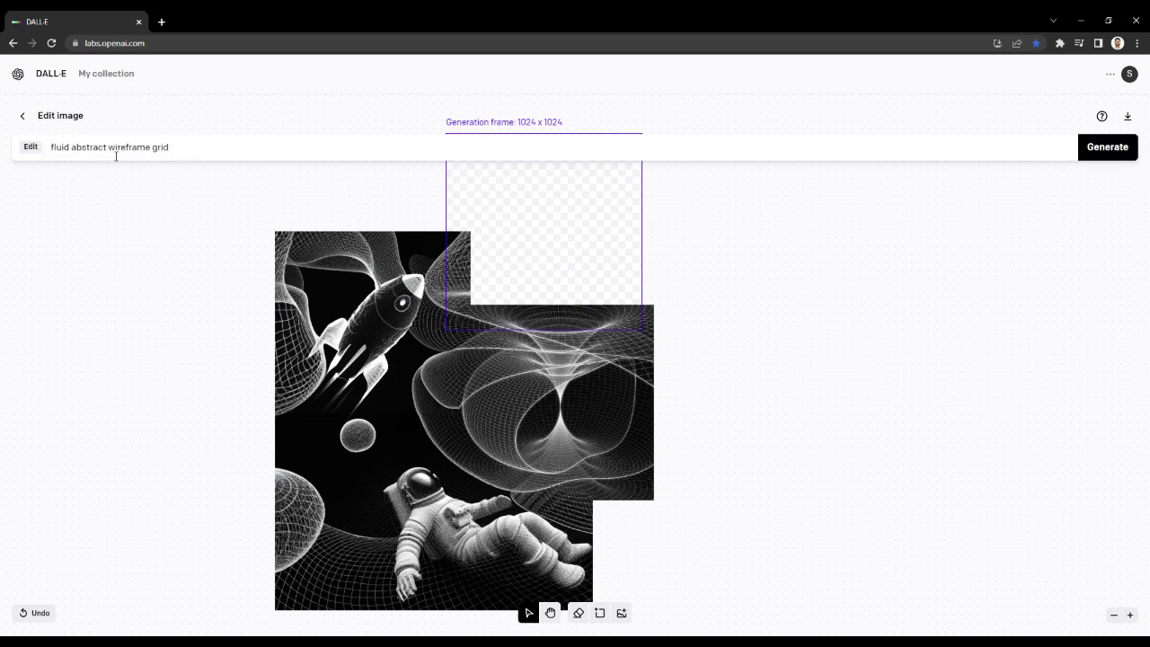
text(blackhole)
click(1108, 149)
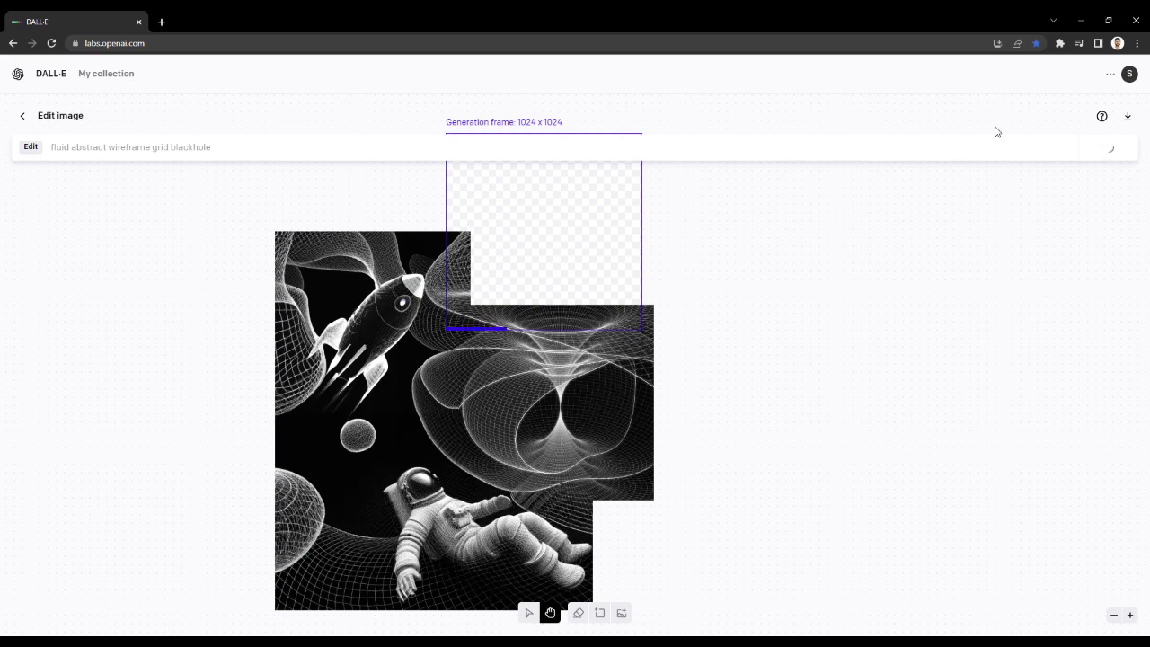
click(1113, 614)
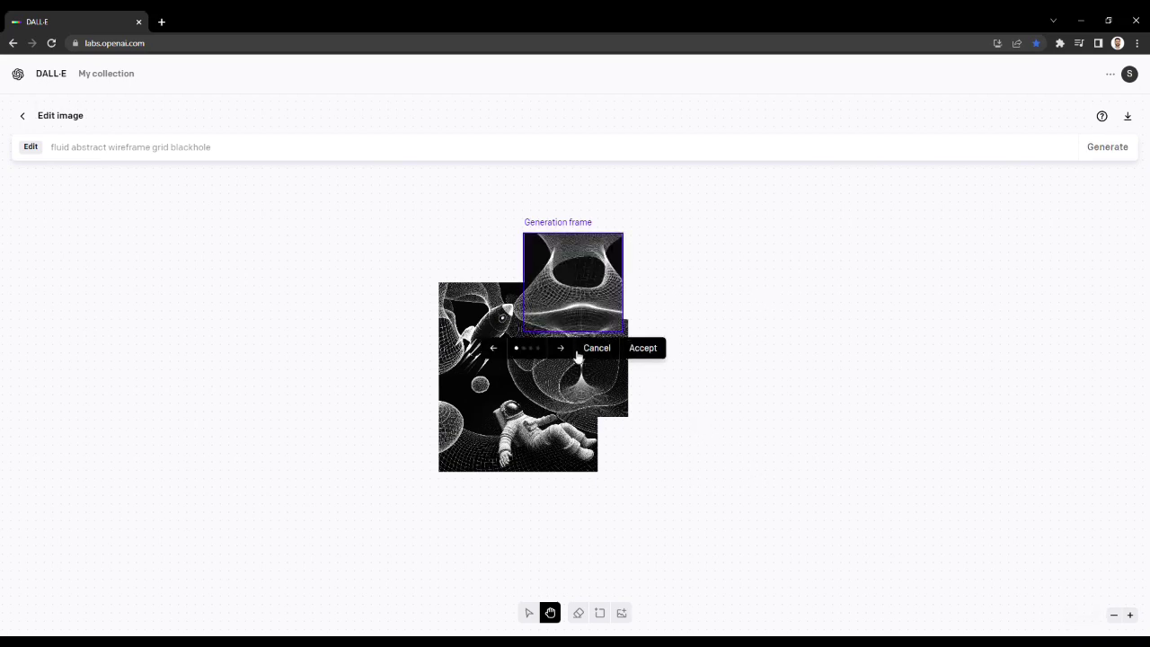
Step: Cycle through the black-hole variants, then cancel them all
click(1133, 618)
click(559, 314)
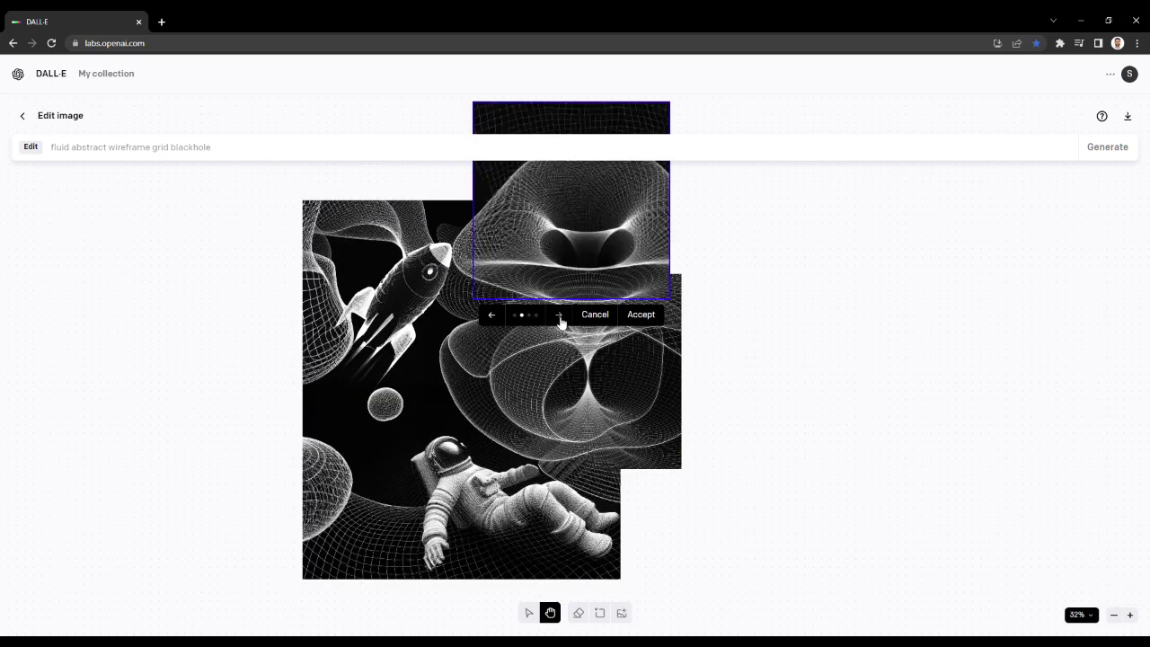
click(559, 314)
click(558, 314)
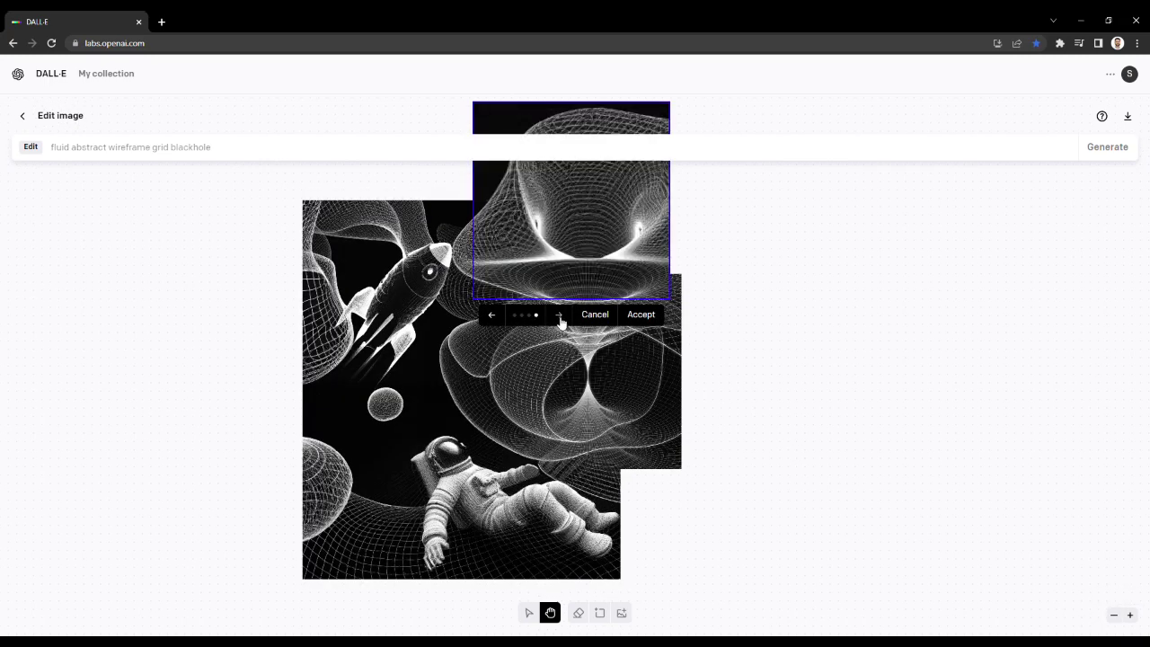
click(559, 317)
click(559, 316)
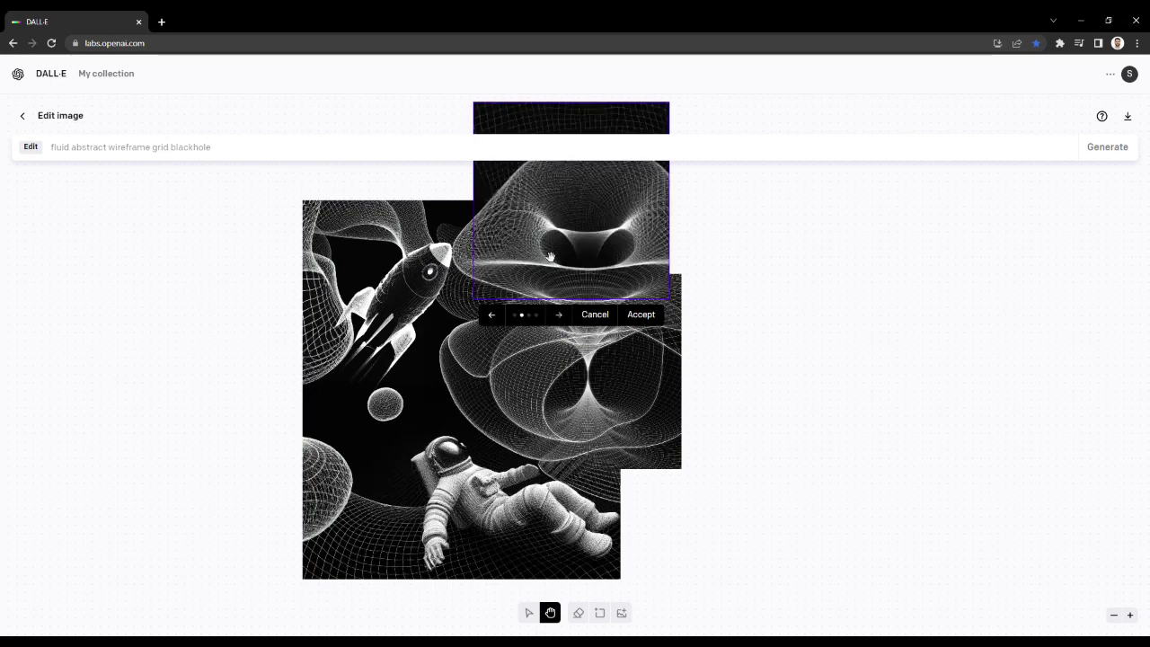
drag(570, 258, 507, 311)
click(536, 367)
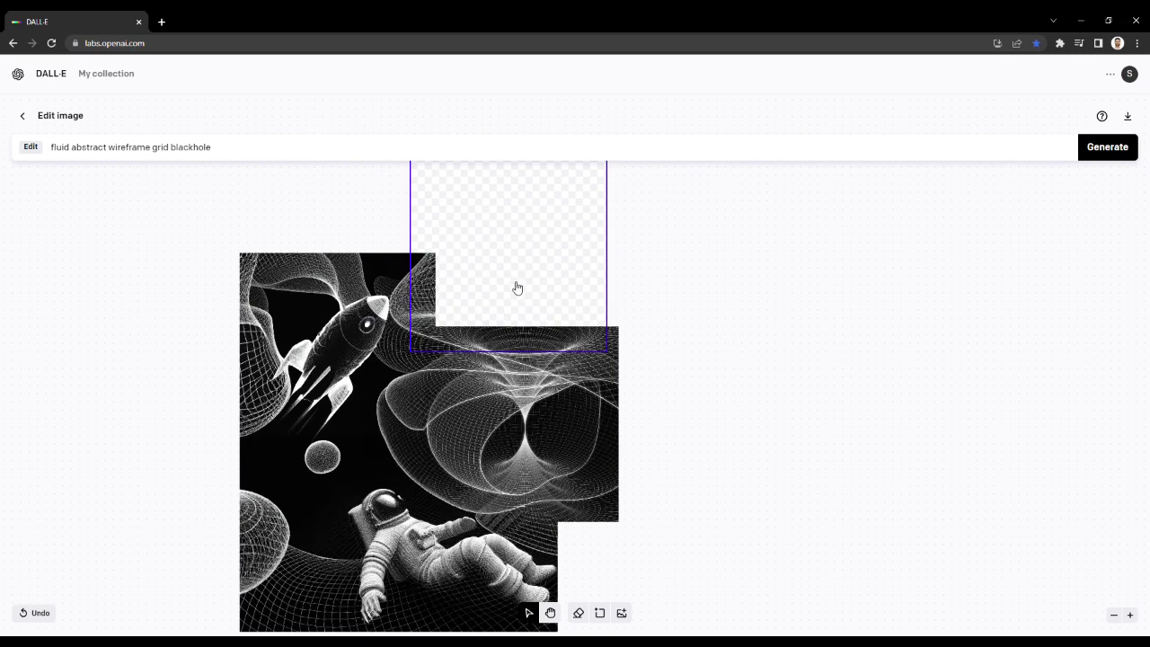
Step: Trim the prompt to 'fluid abstract wireframe grid', move the frame up and right, and generate
double_click(200, 148)
key(BackSpace)
mouse_move(543, 284)
mouse_down()
mouse_move(569, 263)
mouse_move(554, 267)
mouse_up()
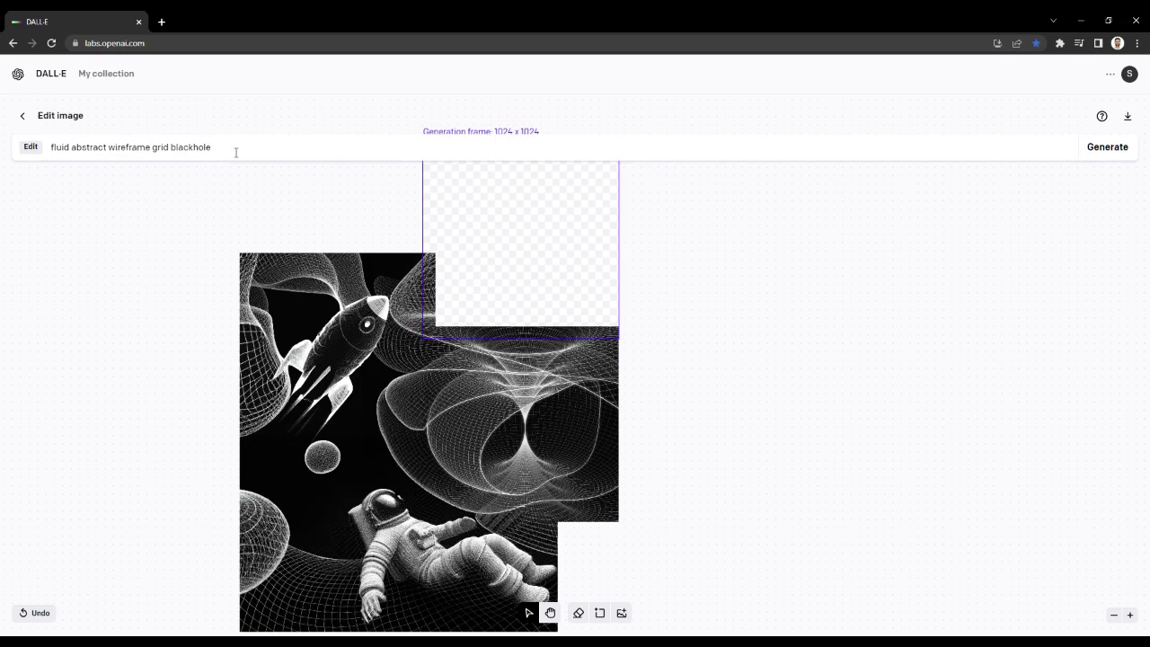
click(180, 154)
double_click(187, 153)
key(BackSpace)
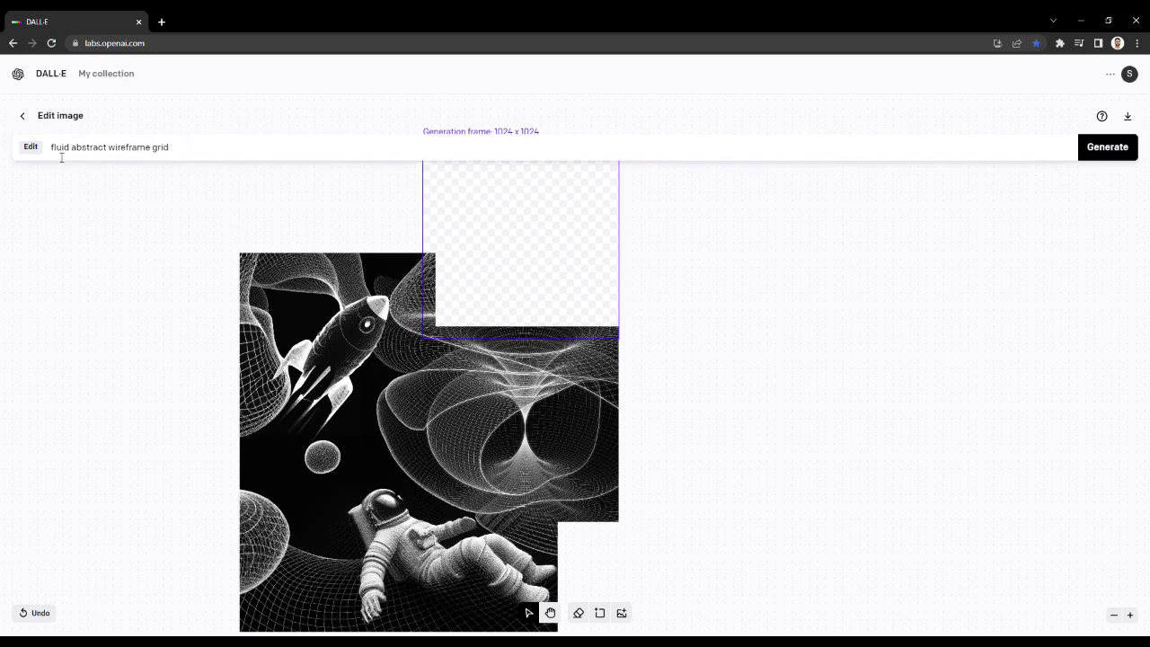
click(1118, 151)
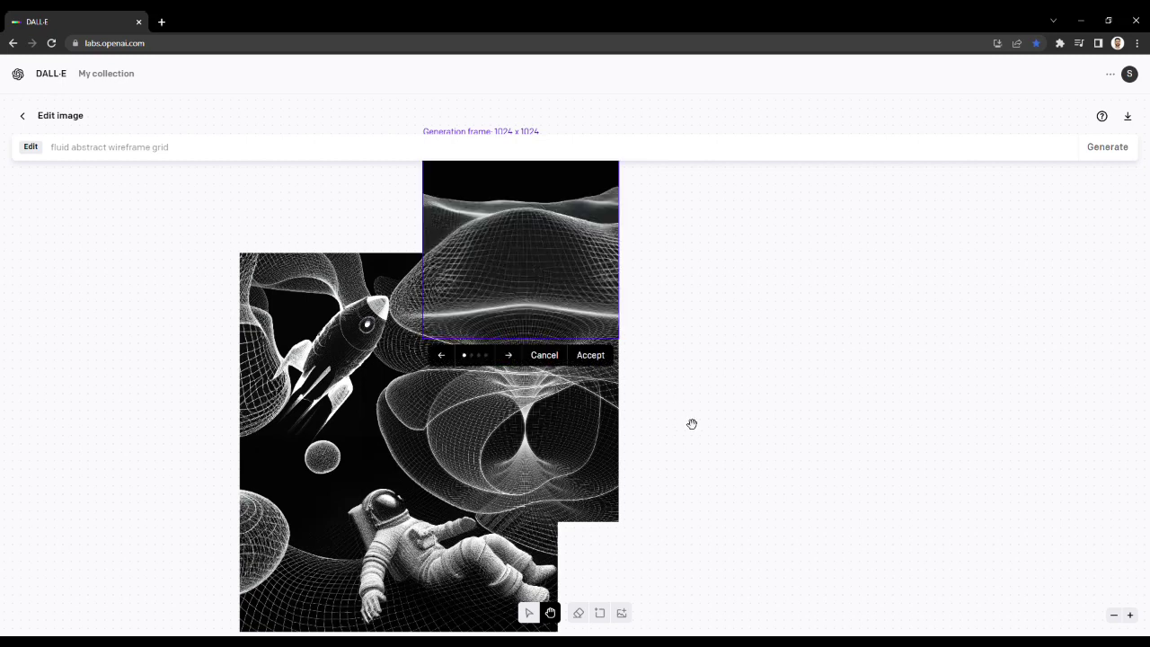
Step: Accept the fourth, wavy landscape variant and move the generation frame right of the image
click(516, 360)
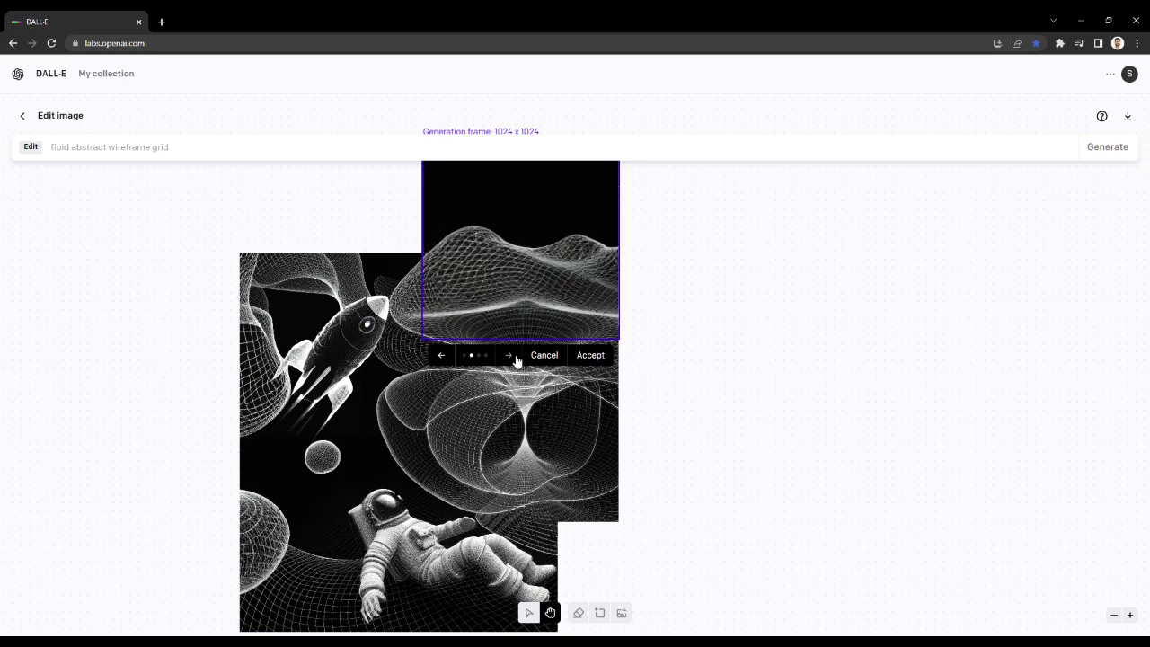
click(515, 360)
click(516, 359)
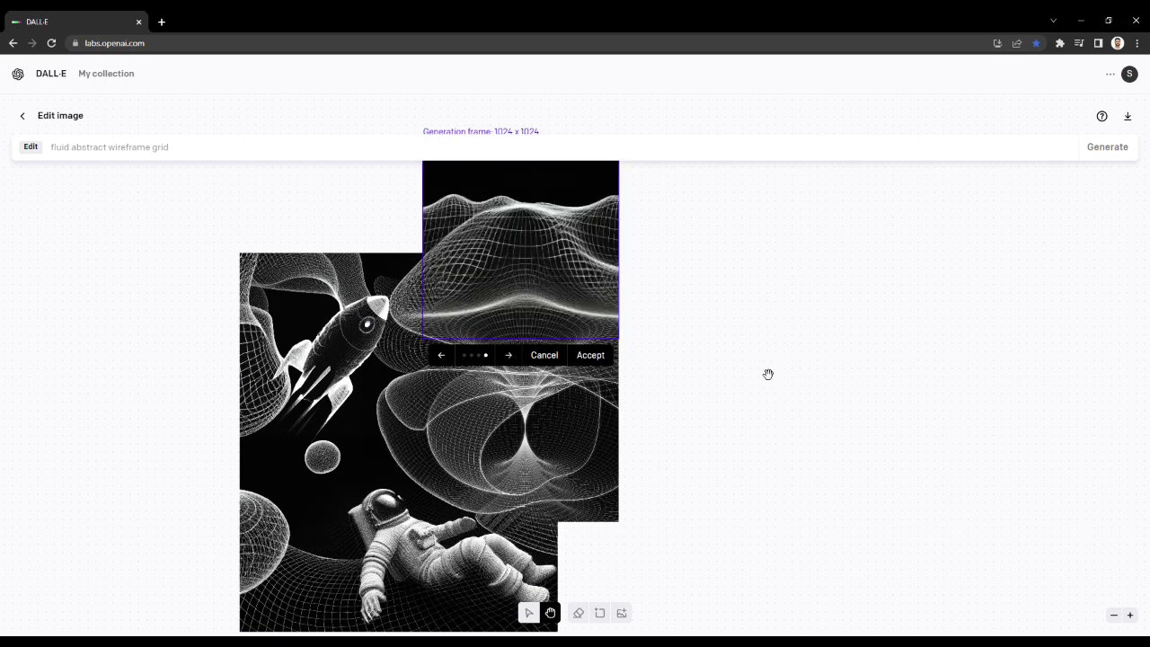
click(593, 356)
drag(534, 323, 686, 417)
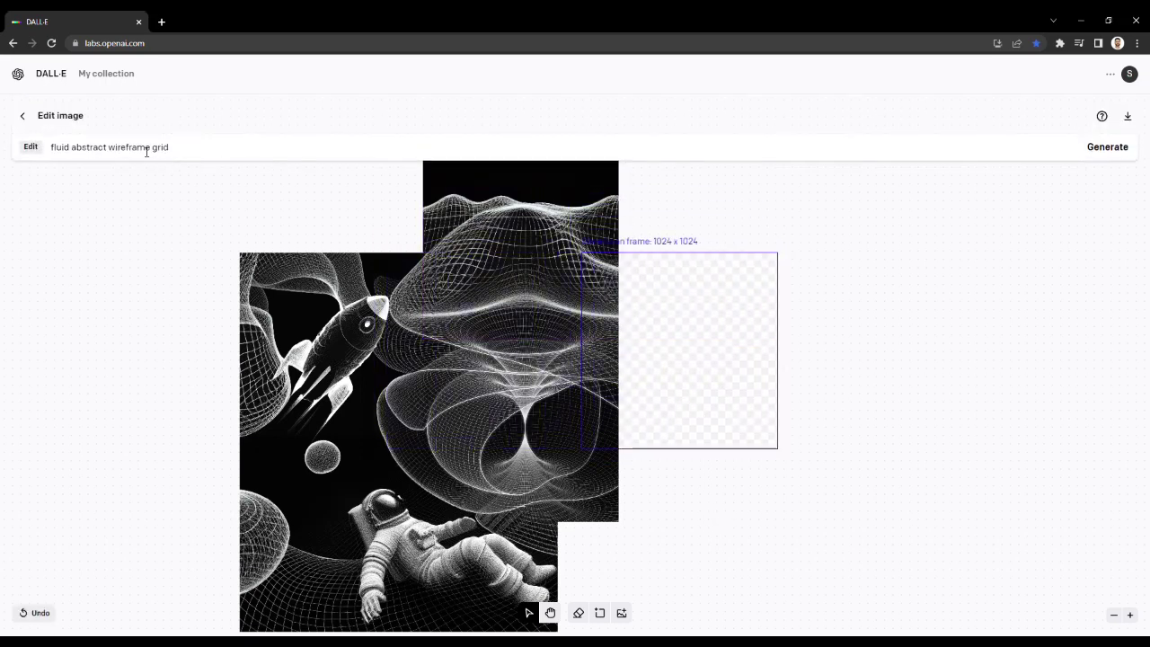
Step: Replace the prompt with 'Fractal wireframe tree in outer space' and generate the right-hand frame
click(180, 147)
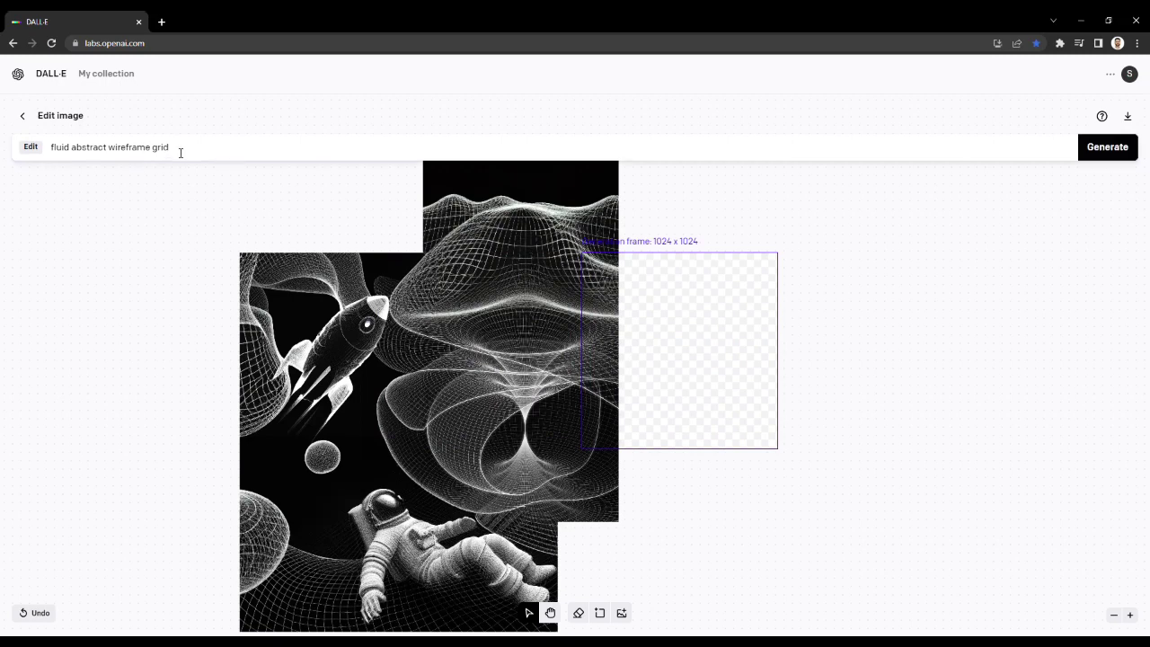
drag(221, 151, 59, 156)
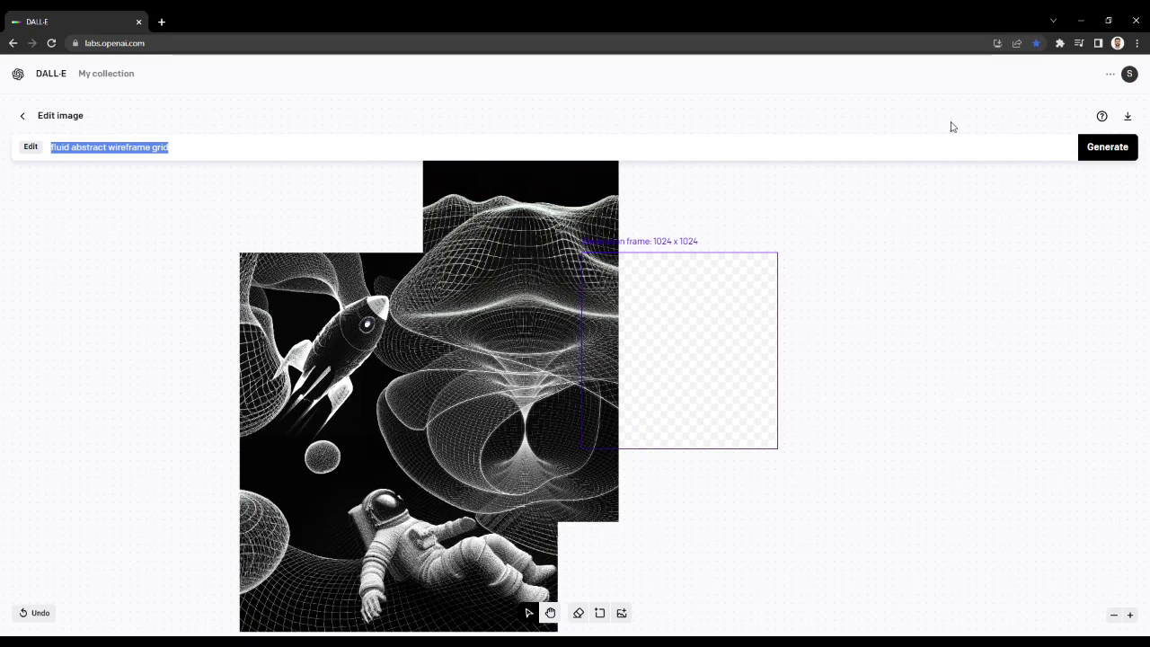
click(189, 154)
drag(208, 155, 55, 156)
text(Fractal w)
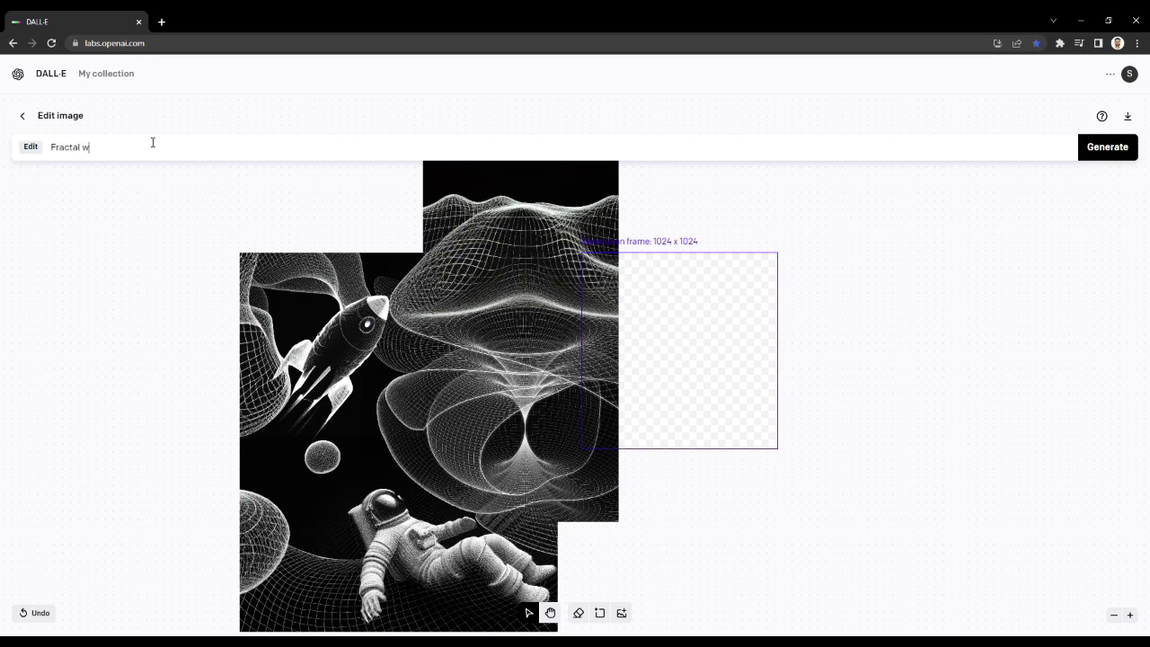
text(ireframe tree in outer space)
click(1123, 154)
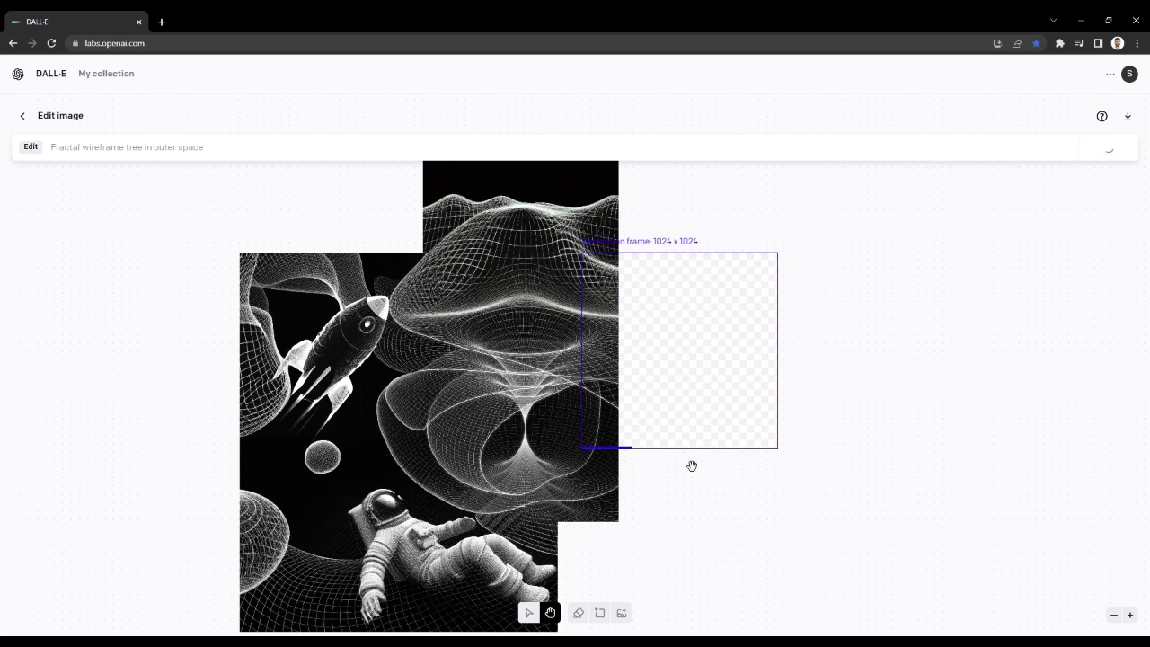
click(1114, 614)
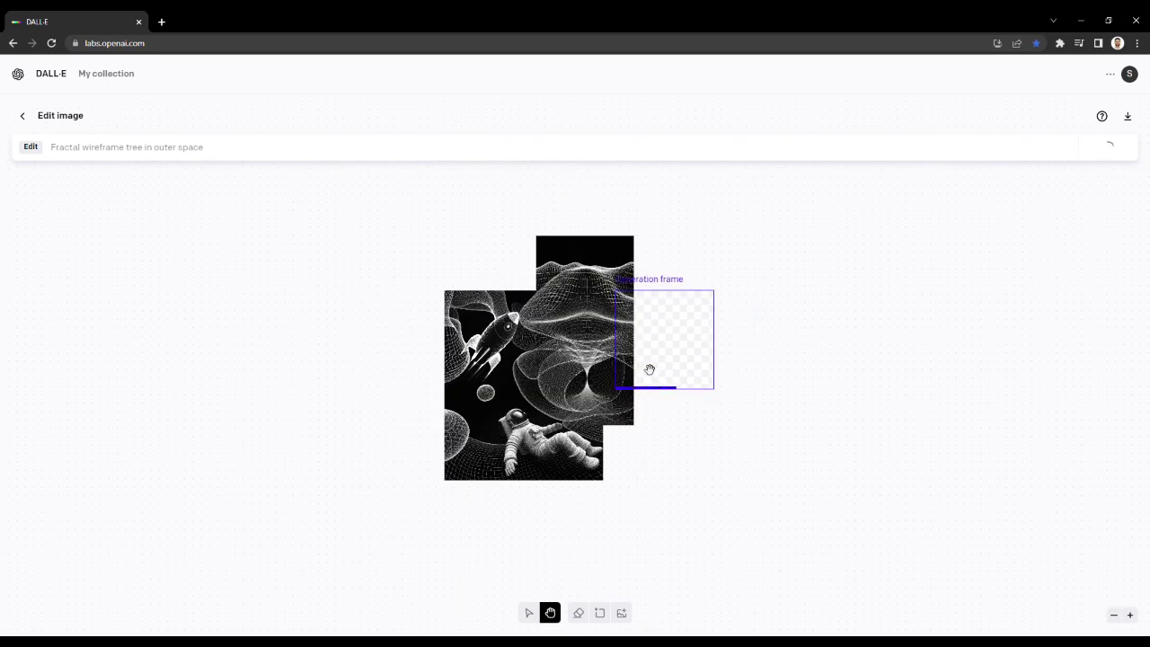
Step: Zoom in and pan around to inspect the first fractal tree fill
click(1131, 615)
click(1131, 615)
click(1131, 616)
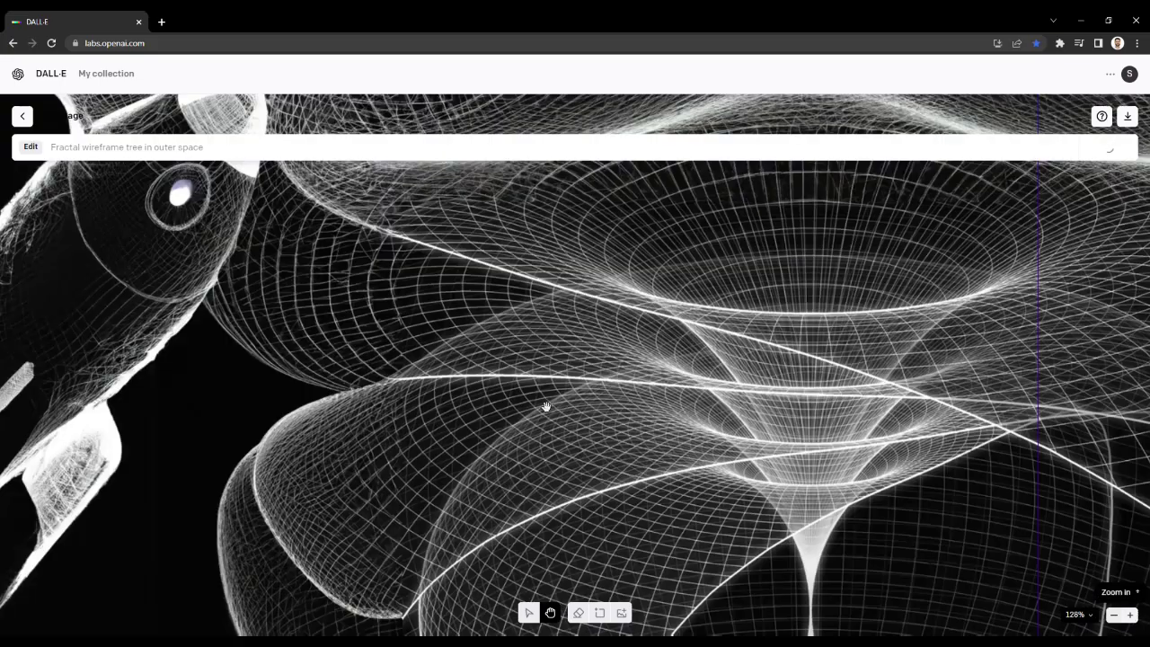
scroll(796, 488, left, 6)
scroll(796, 488, up, 4)
scroll(811, 480, down, 2)
scroll(804, 441, right, 5)
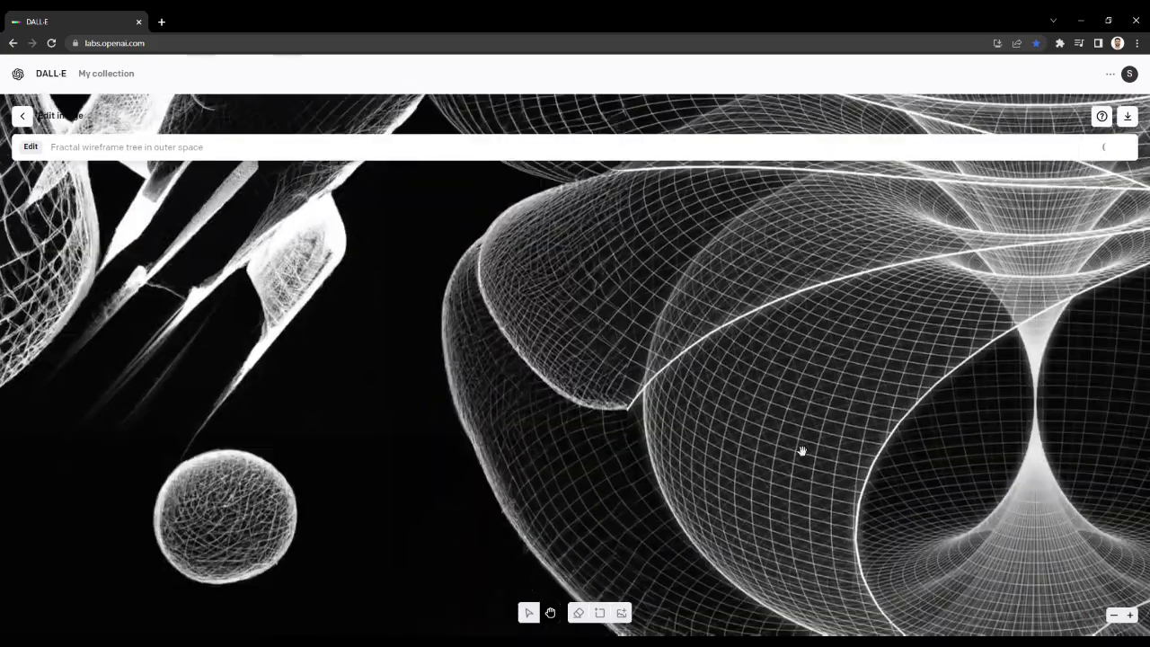
scroll(806, 454, down, 3)
scroll(654, 285, up, 3)
scroll(457, 367, right, 2)
scroll(778, 443, right, 10)
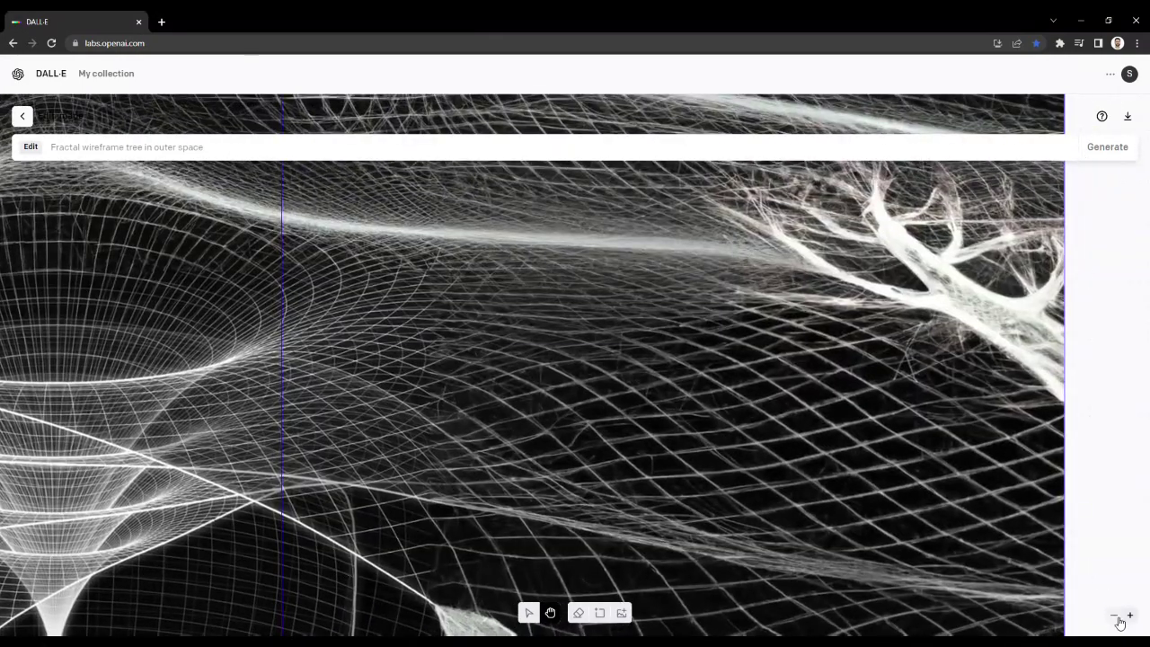
click(1115, 616)
click(1115, 616)
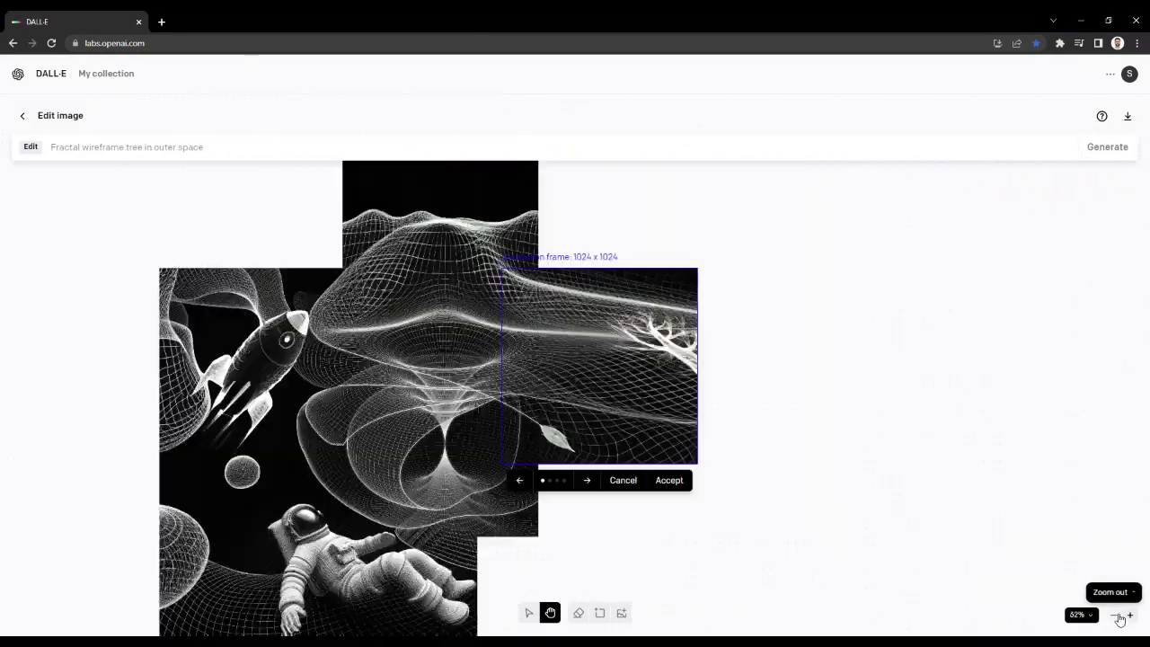
Step: Cycle repeatedly through the four fractal tree variants, then cancel them all
click(632, 439)
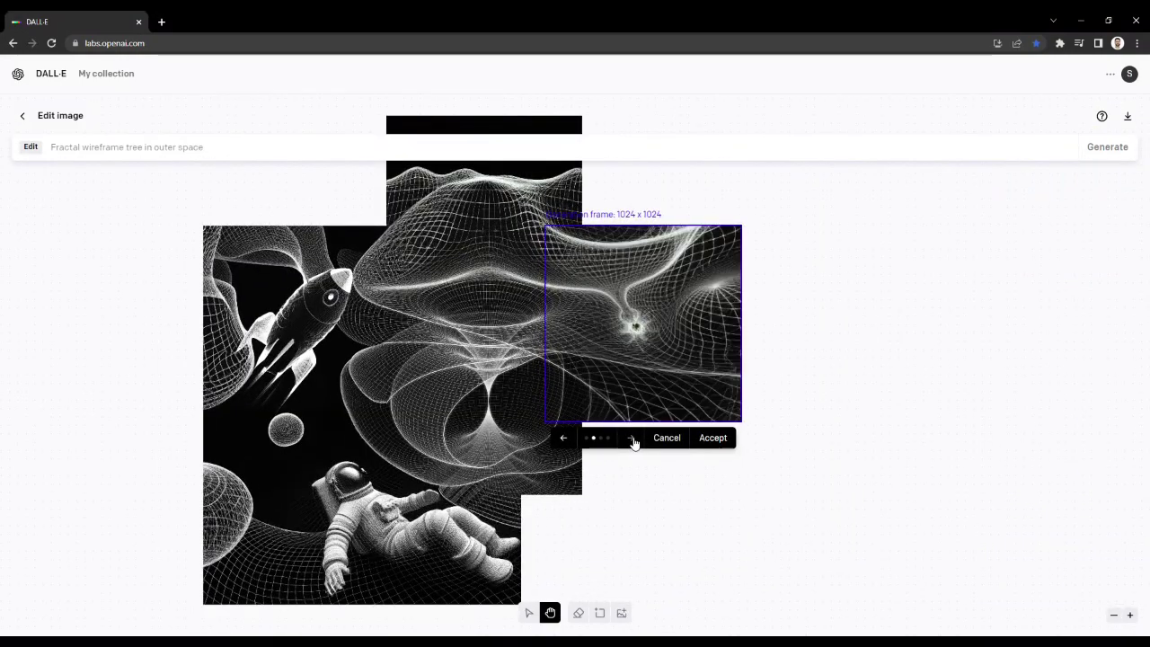
click(635, 439)
click(634, 439)
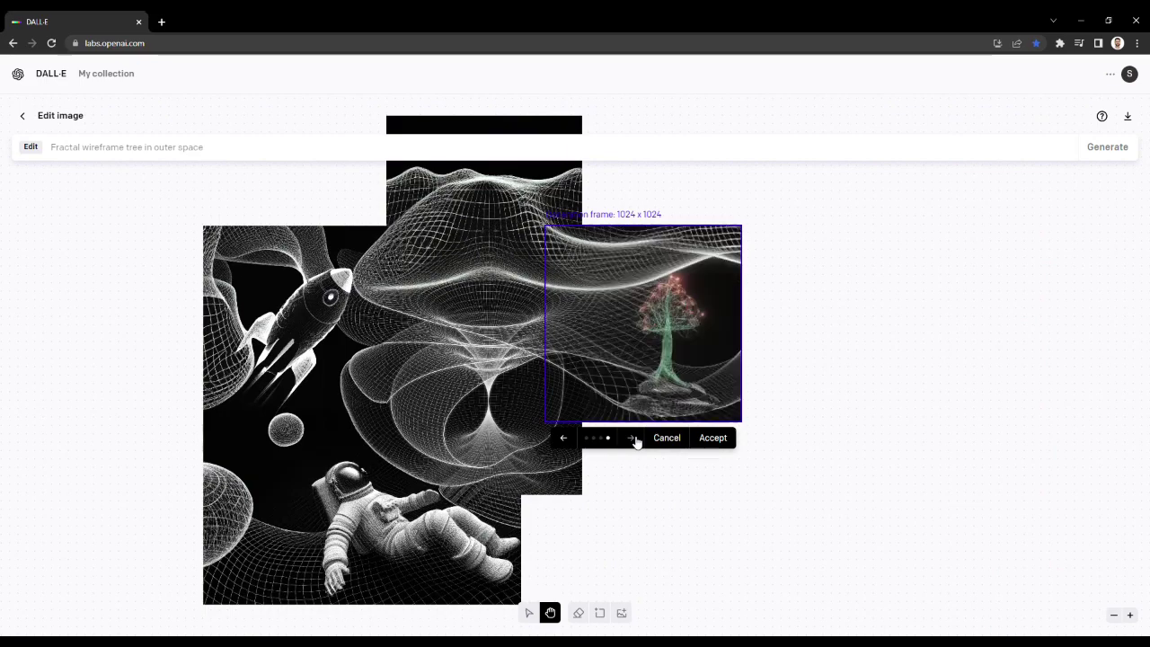
click(635, 440)
click(634, 439)
click(635, 439)
click(634, 439)
click(634, 440)
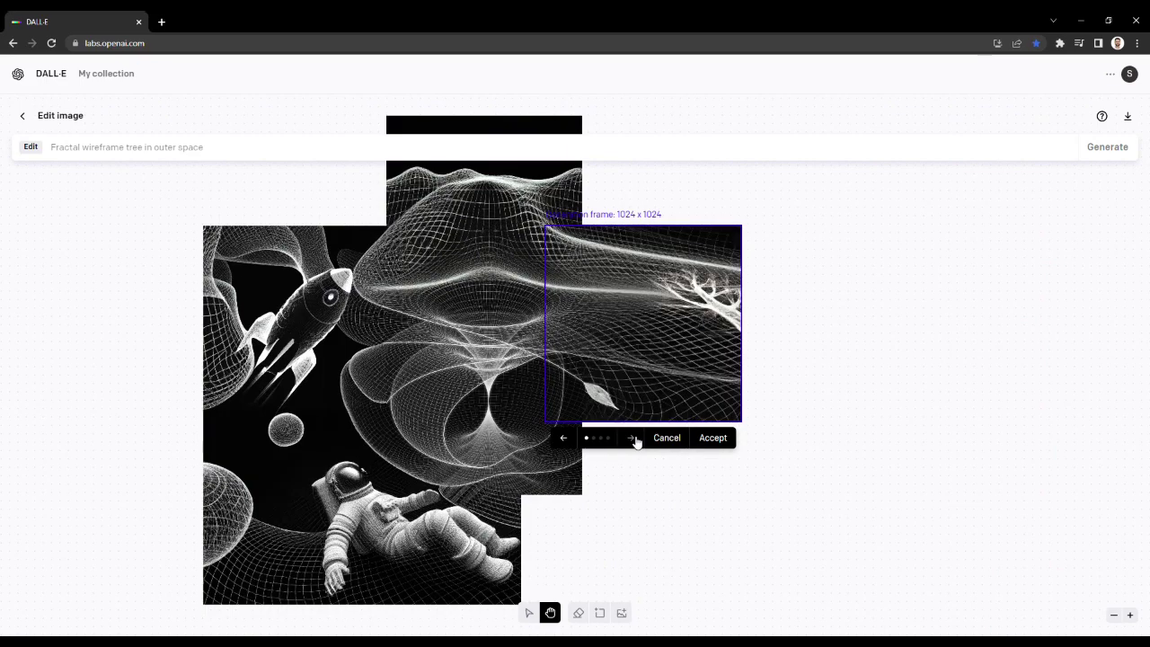
click(634, 439)
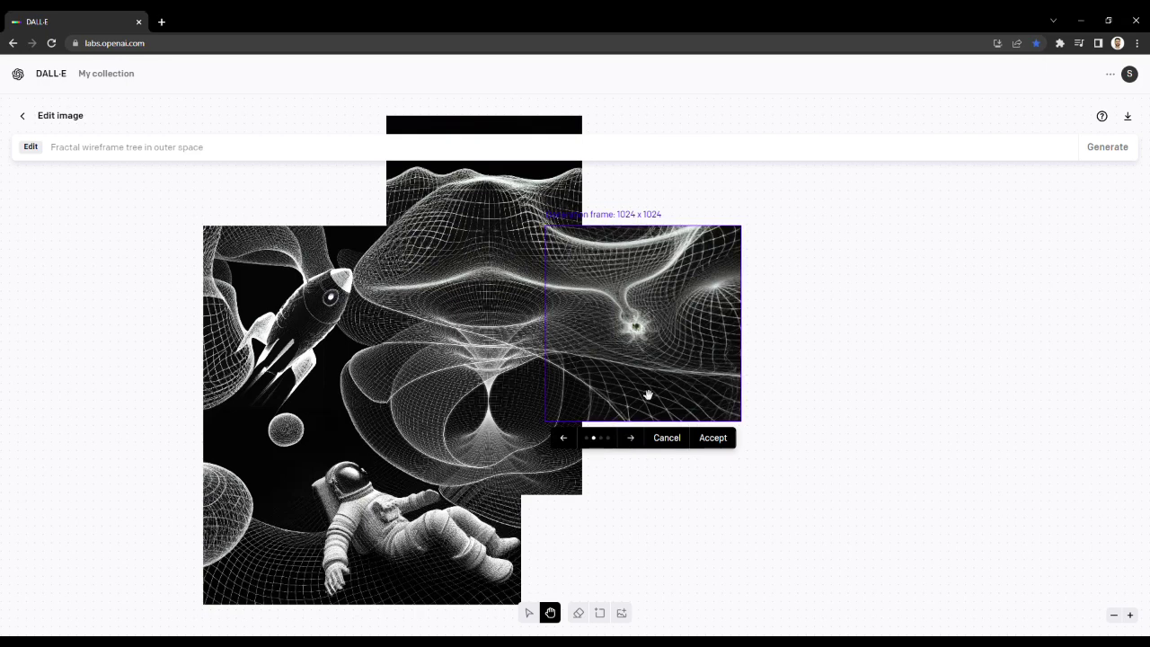
click(634, 439)
click(634, 439)
click(634, 439)
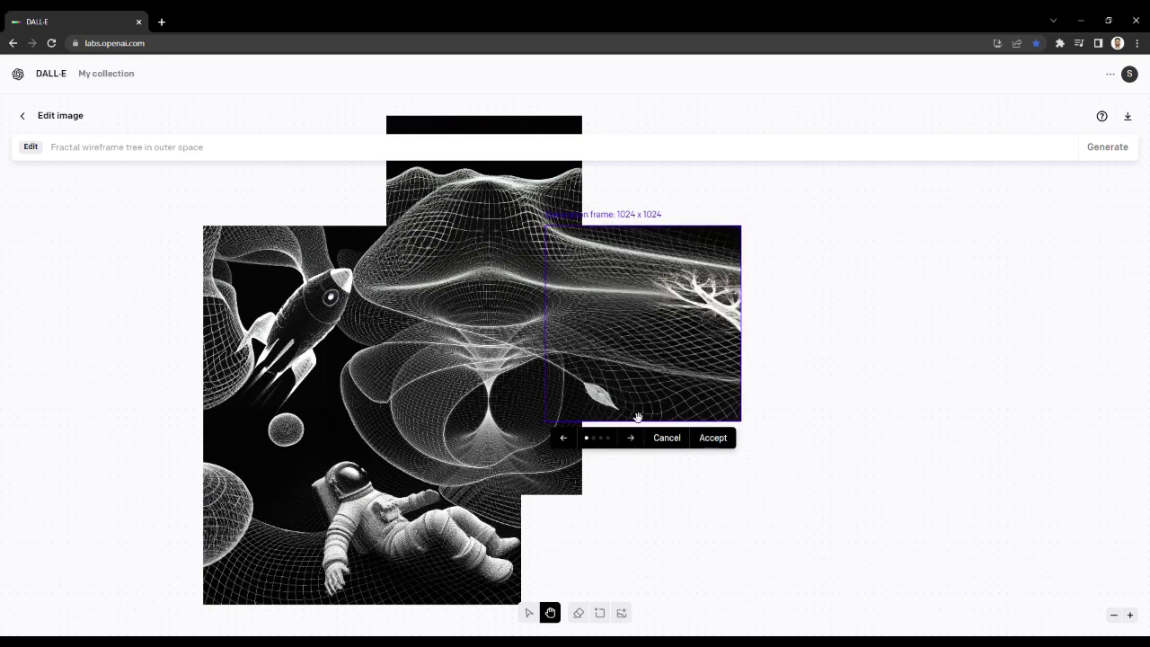
click(632, 439)
click(633, 439)
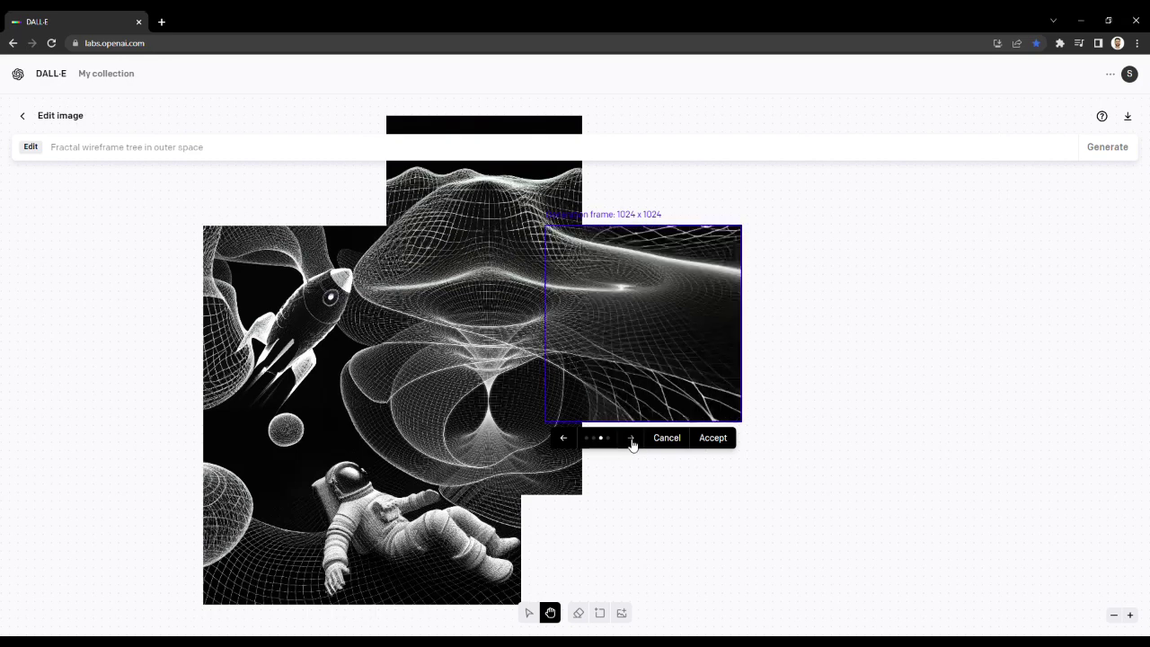
click(672, 439)
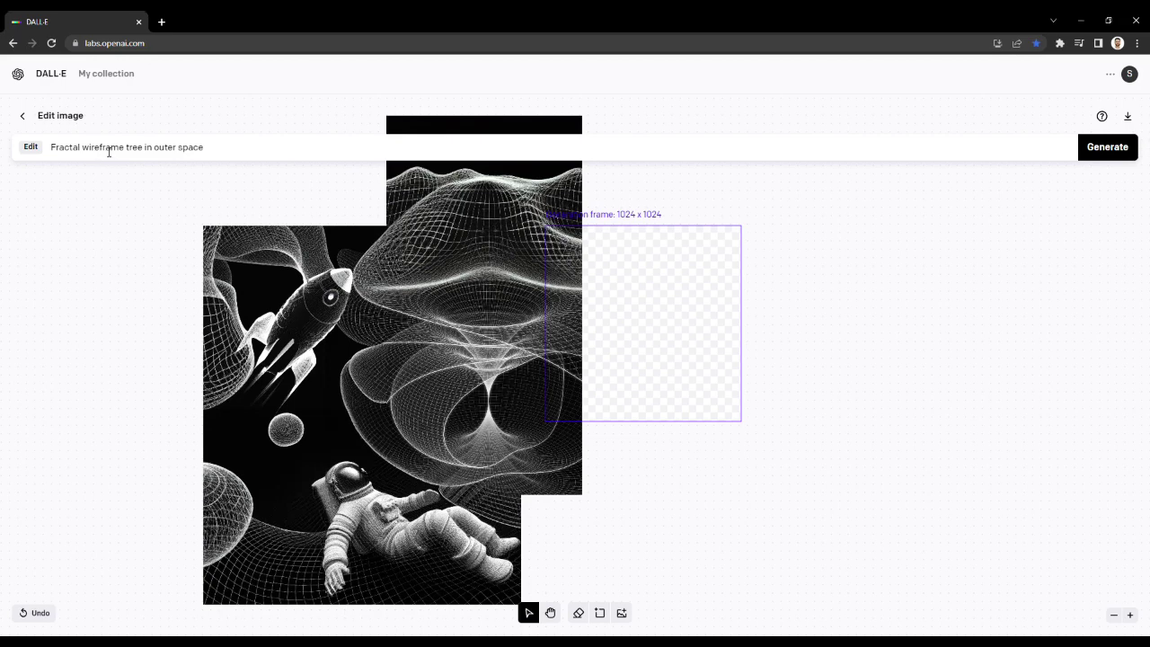
Step: Trim the prompt to 'wireframe tree' and generate fills for the right side
drag(82, 152, 51, 153)
key(BackSpace)
drag(204, 149, 115, 149)
key(BackSpace)
key(BackSpace)
key(BackSpace)
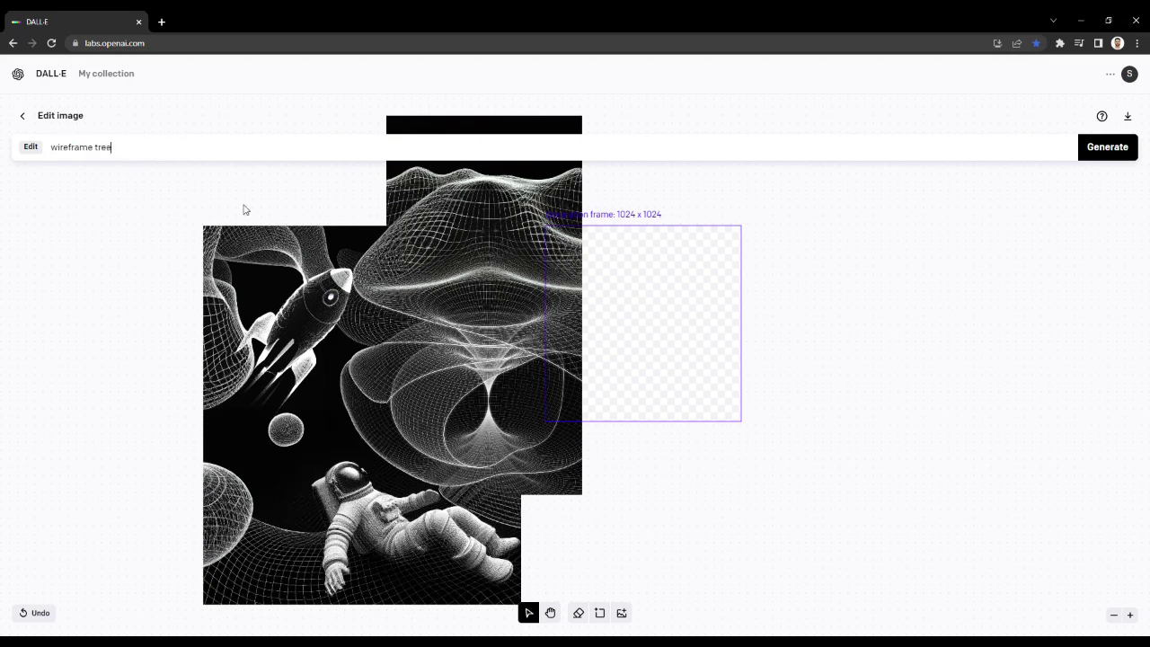
click(1115, 151)
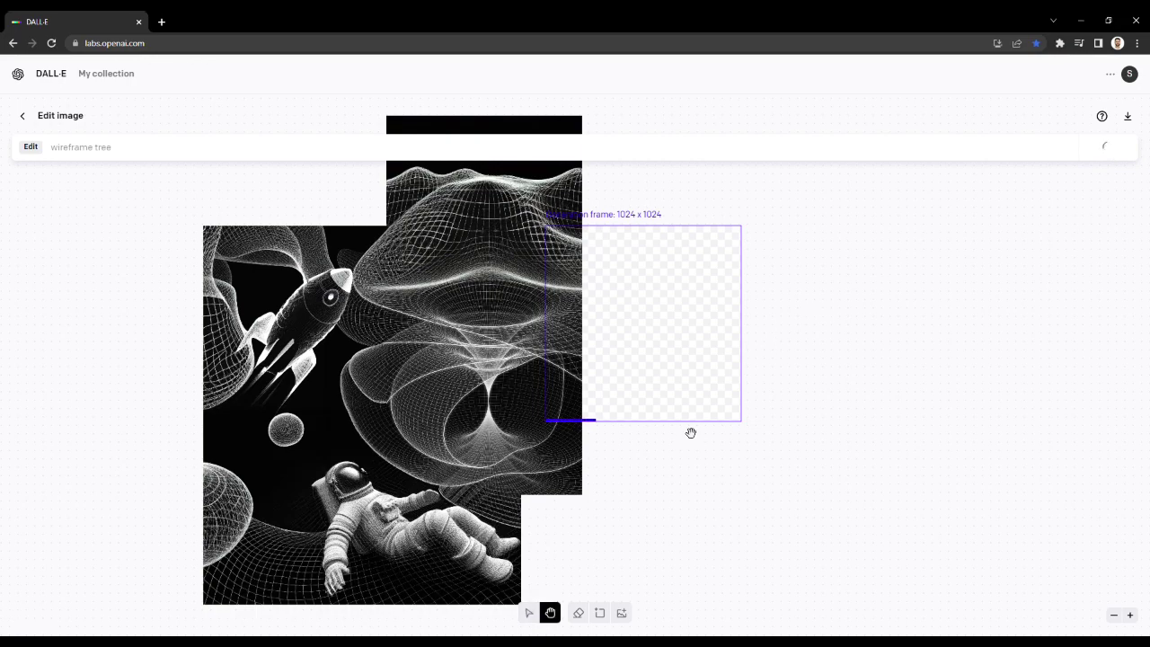
Step: Accept the fourth, wavy wireframe variant and move the frame over the lower-right gap
drag(710, 514, 792, 485)
scroll(1019, 547, down, 3)
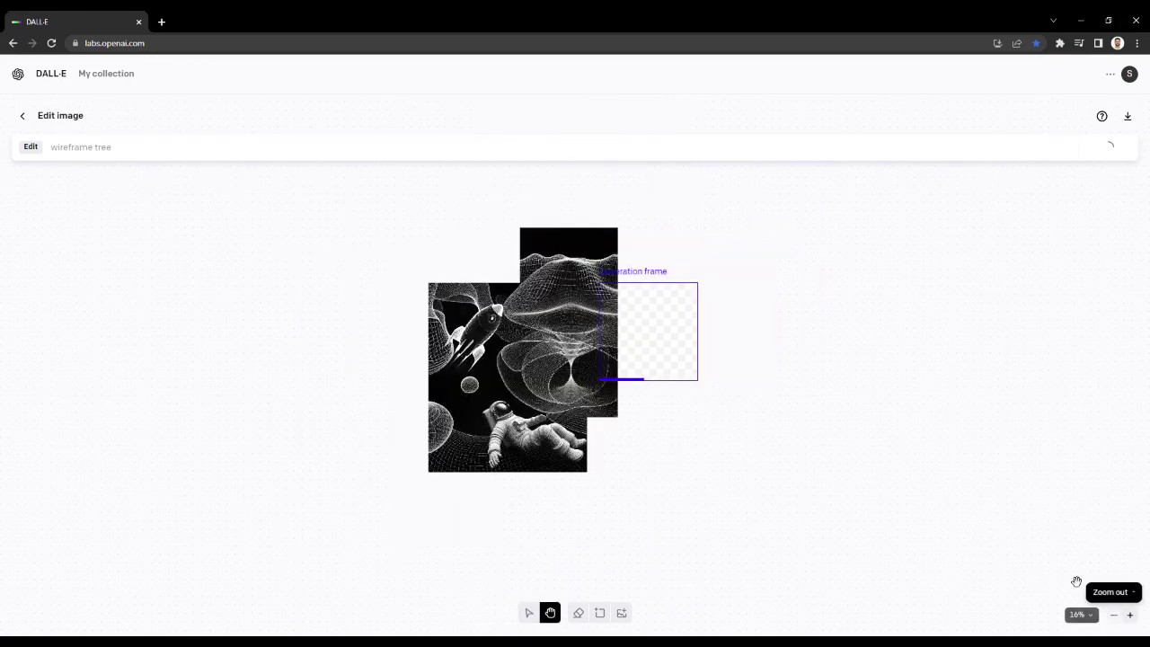
click(1131, 616)
click(652, 419)
click(652, 420)
click(653, 419)
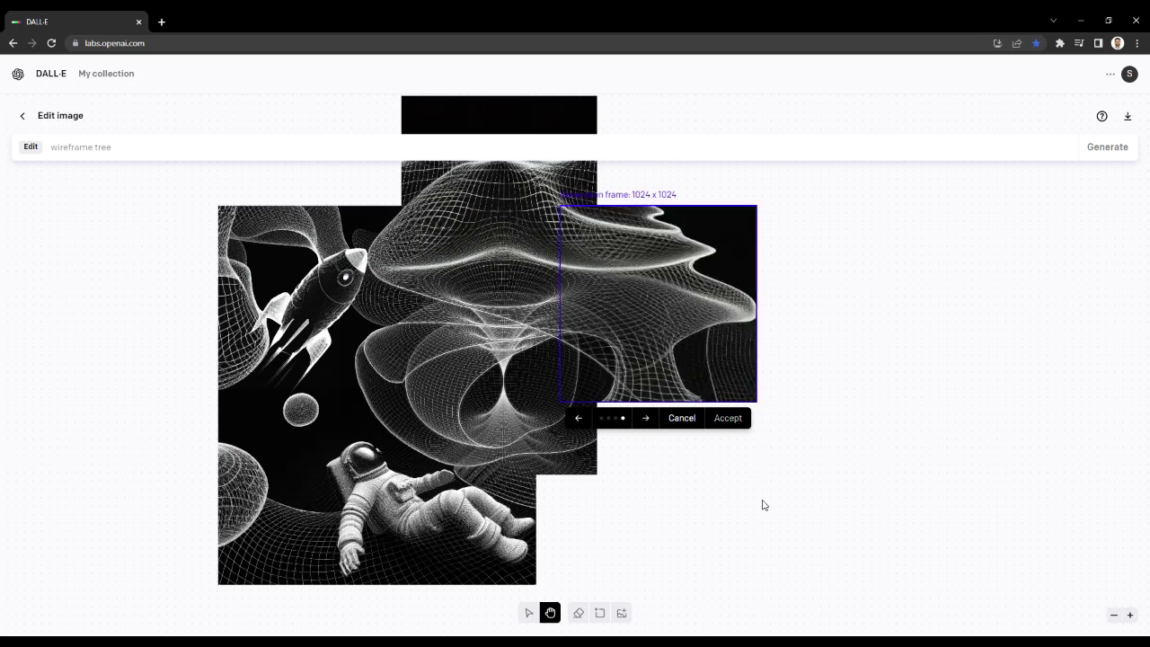
click(728, 418)
drag(692, 350, 614, 531)
drag(116, 149, 47, 153)
Step: Generate from 'geometric floating orb' and cycle back to the wireframe sphere variant
text(geometric floating orb)
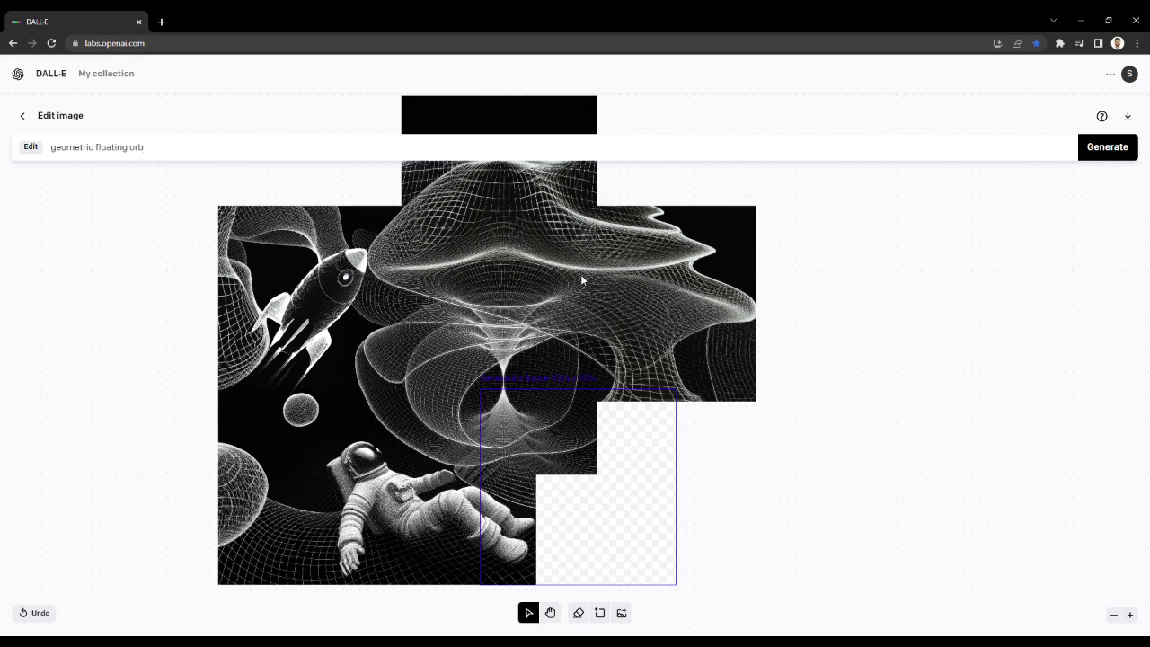
click(1121, 153)
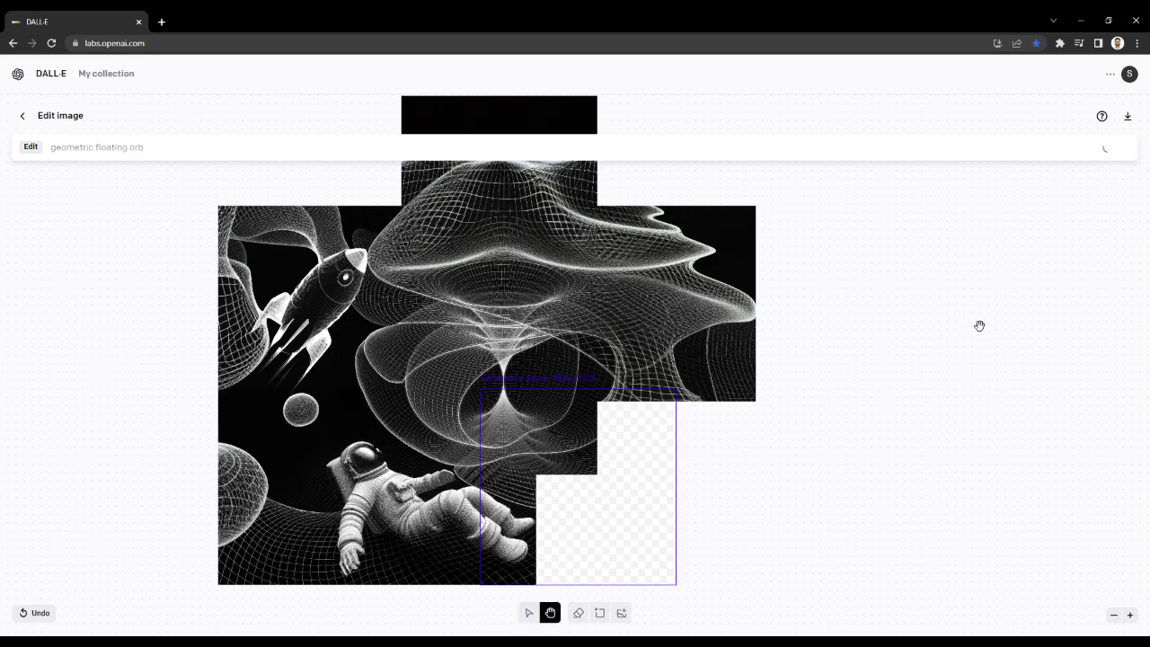
scroll(792, 458, down, 1)
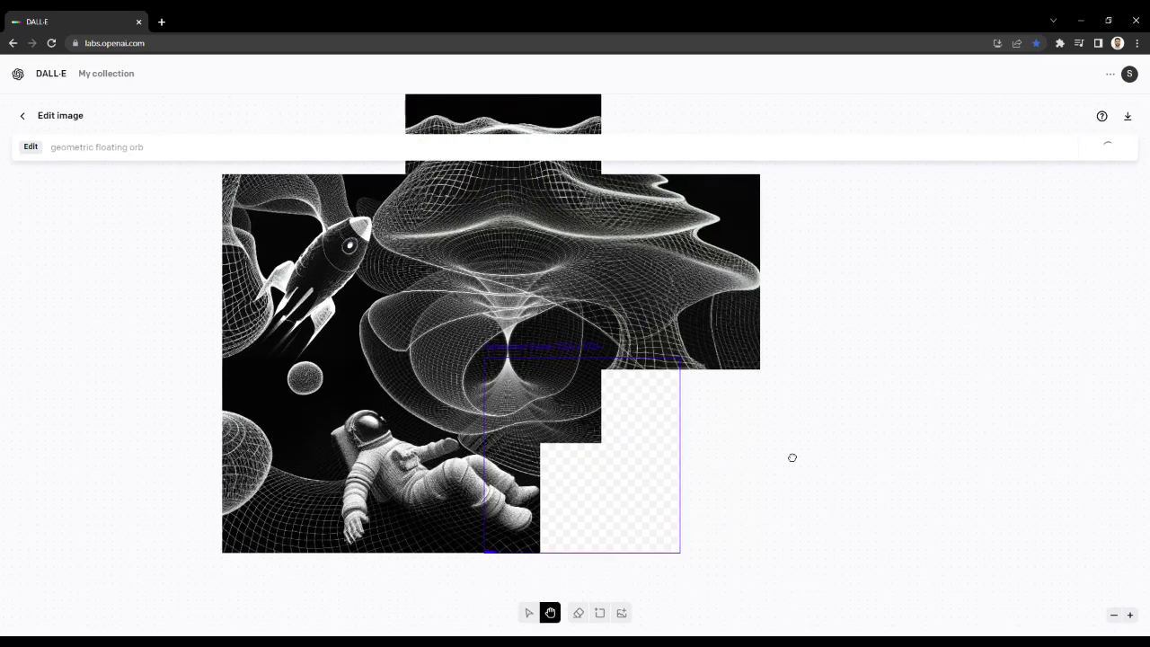
click(1130, 615)
click(1130, 615)
scroll(731, 588, right, 3)
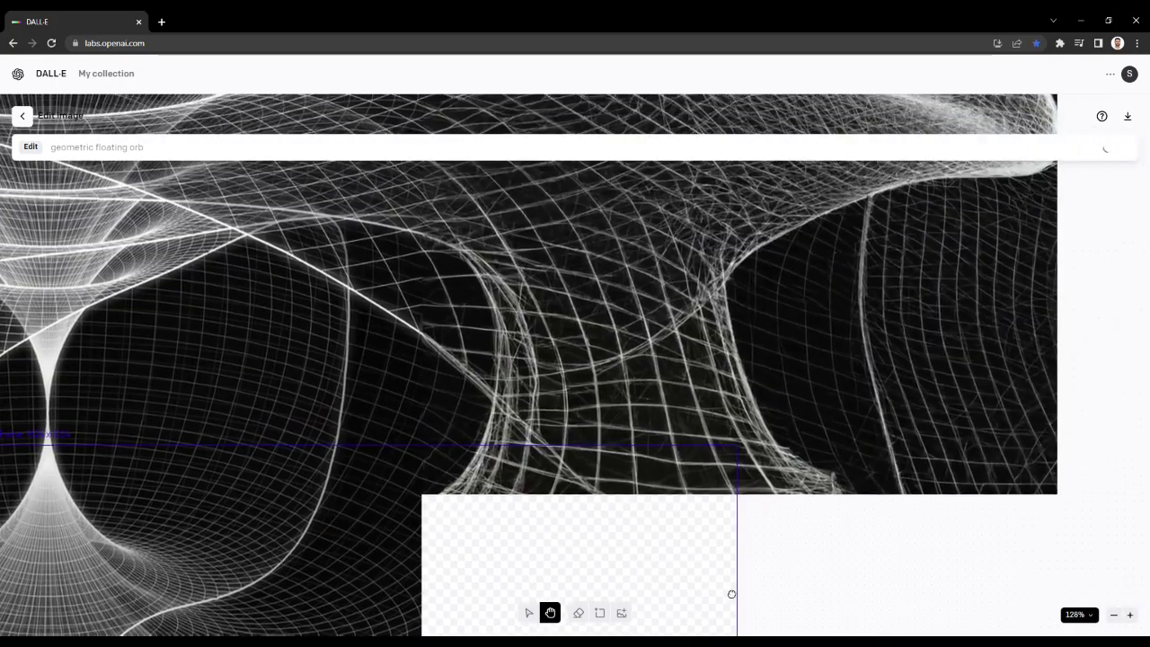
scroll(683, 547, up, 2)
scroll(626, 393, down, 3)
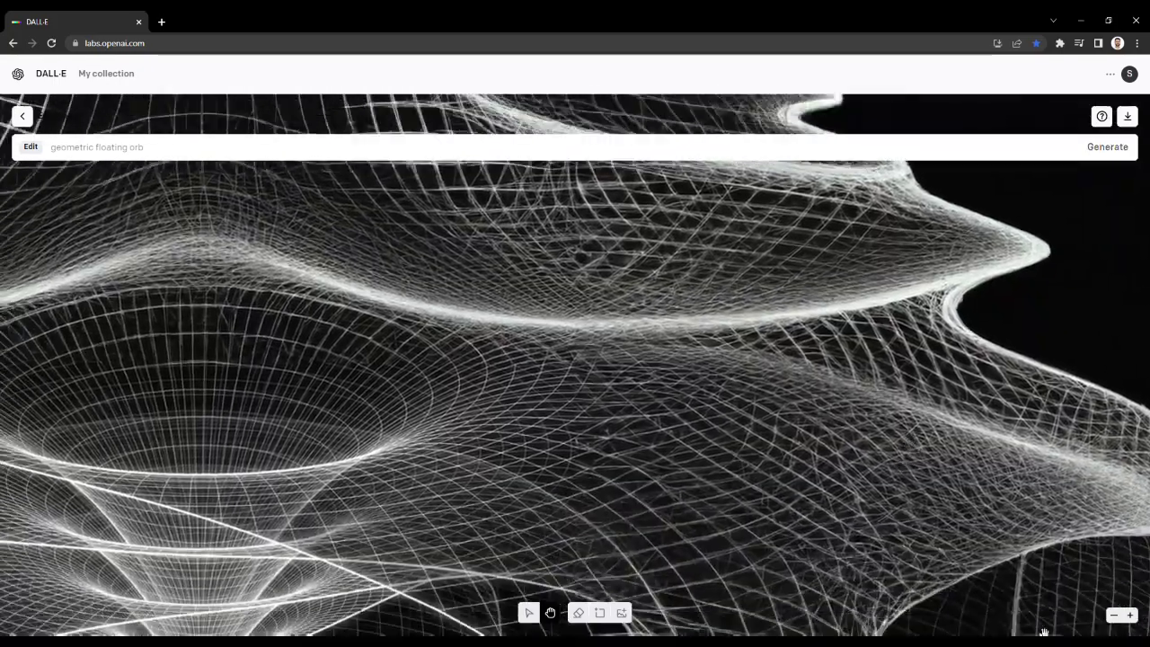
click(1114, 616)
scroll(824, 351, down, 3)
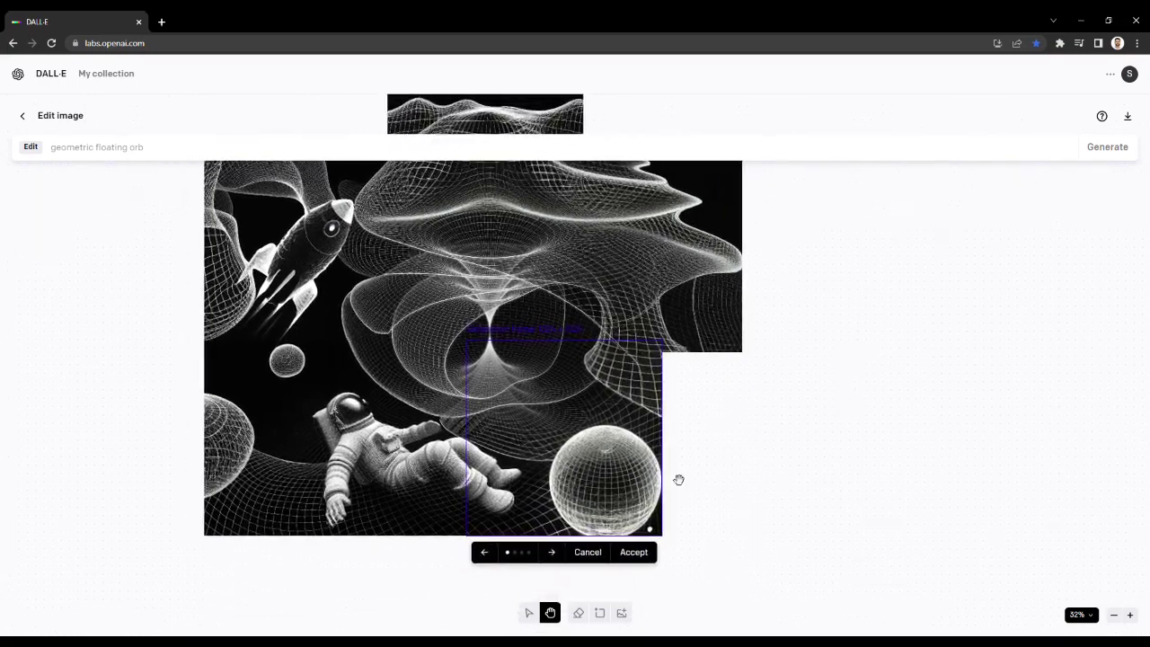
click(553, 552)
click(553, 552)
click(552, 552)
Step: Accept the wireframe sphere and place a new frame overlapping the lower-right edge
click(633, 552)
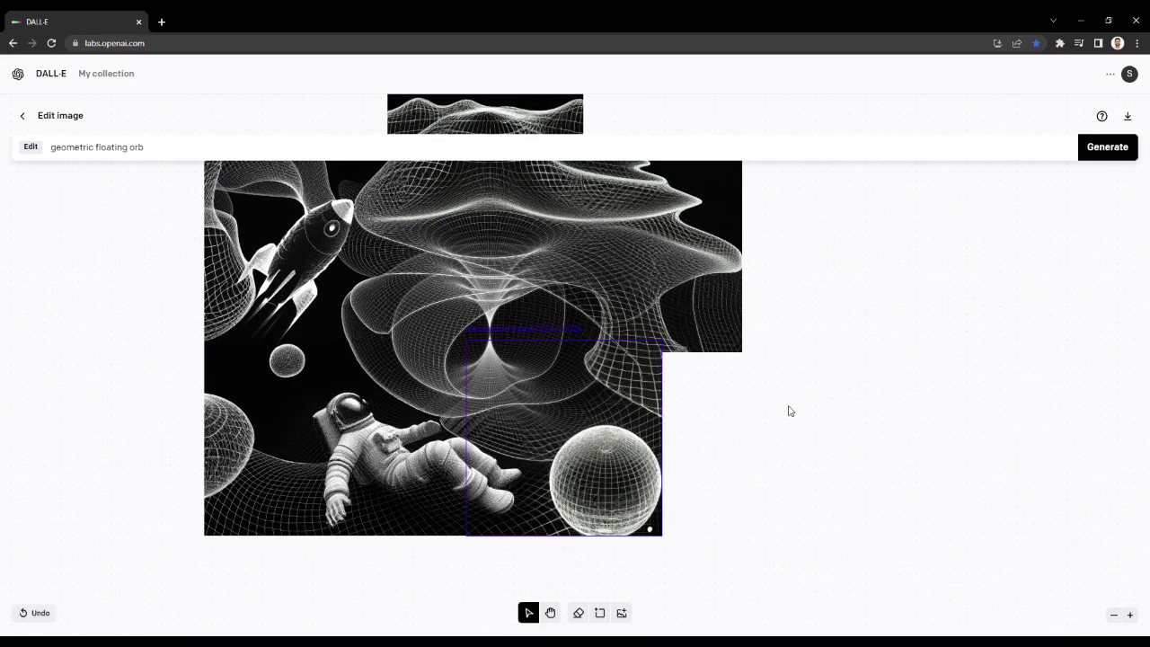
drag(567, 454, 729, 499)
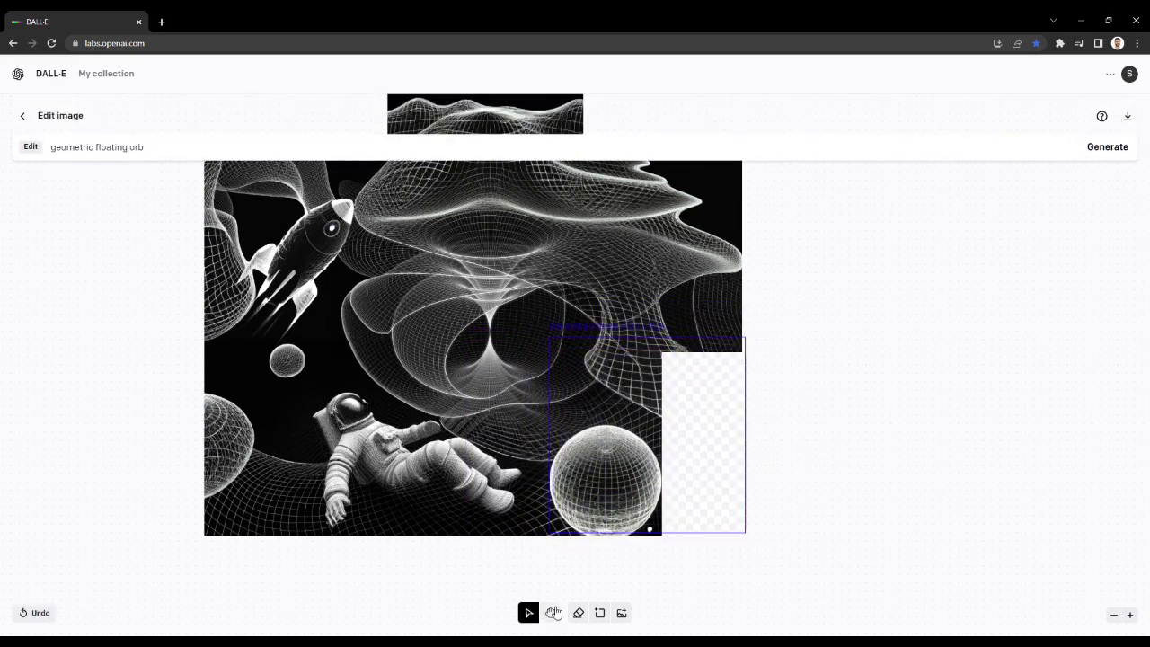
key(ctrl+z)
click(564, 486)
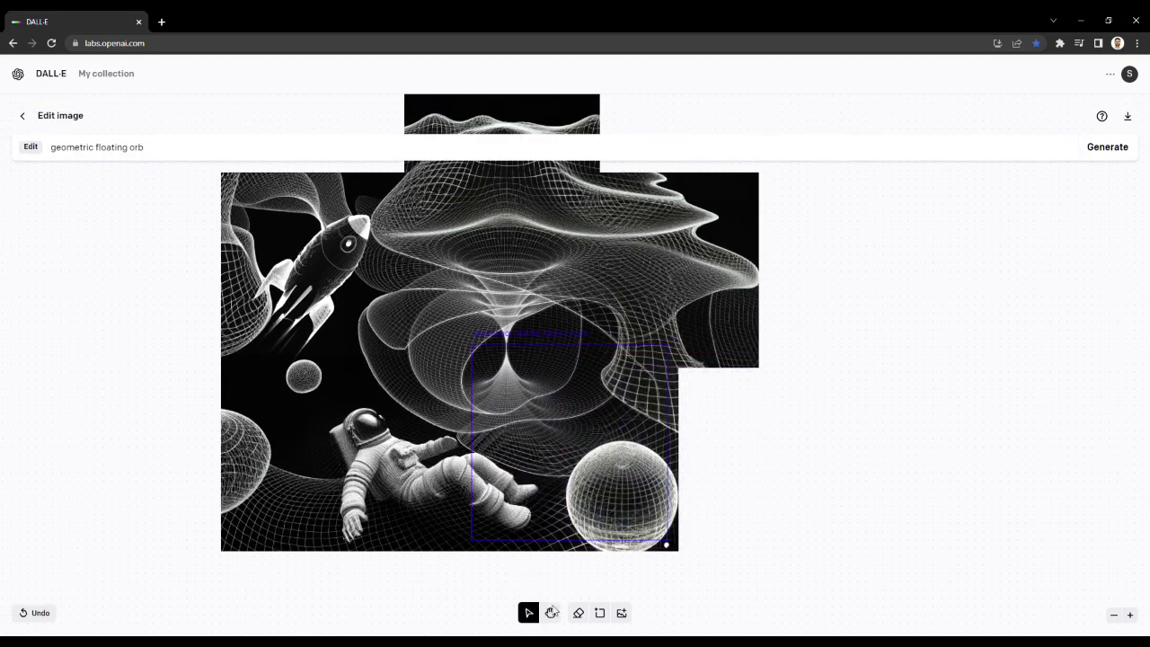
click(600, 613)
click(683, 486)
drag(683, 486, 734, 480)
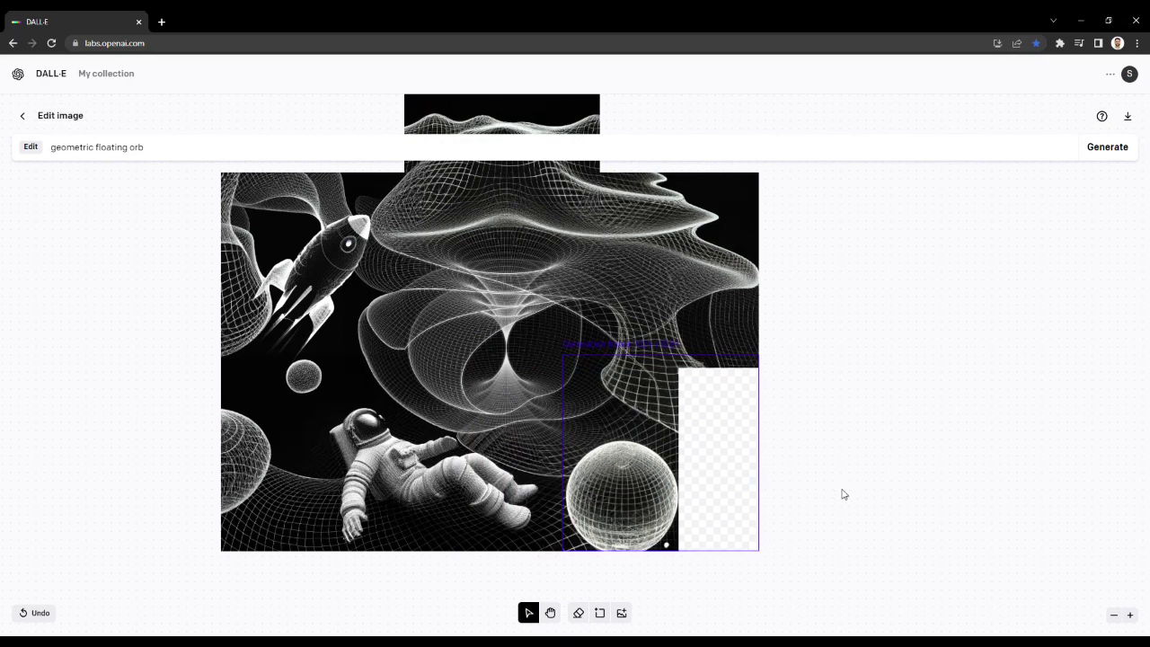
Step: Generate fills and accept the variation with a second, smaller orb
click(1113, 146)
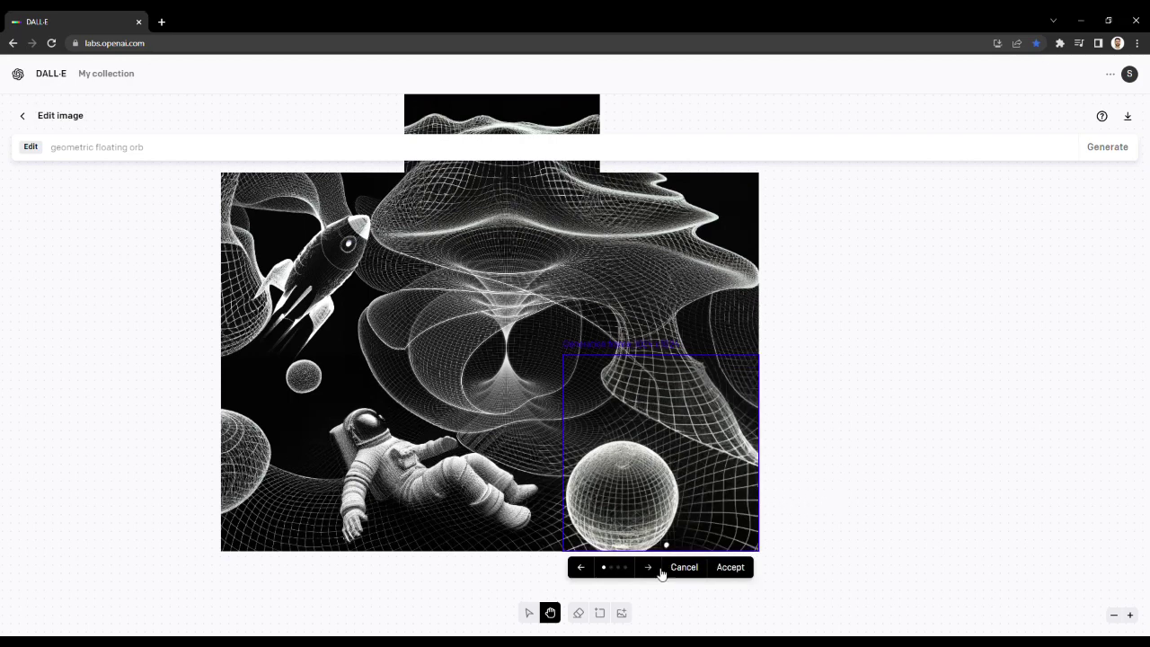
click(650, 568)
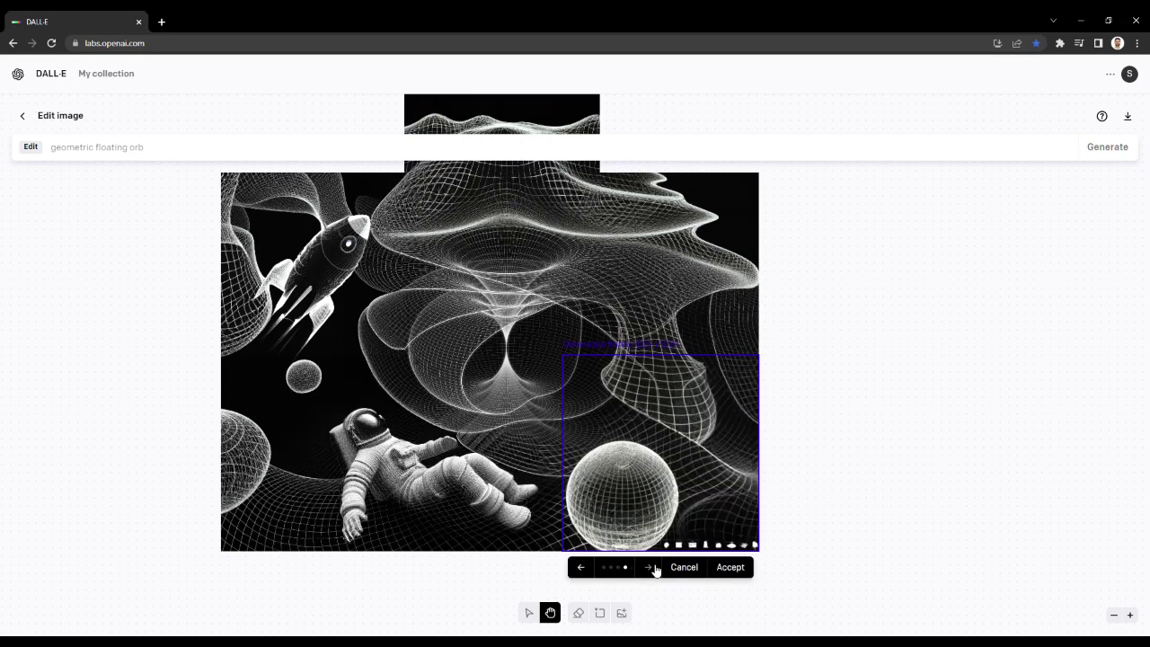
click(649, 567)
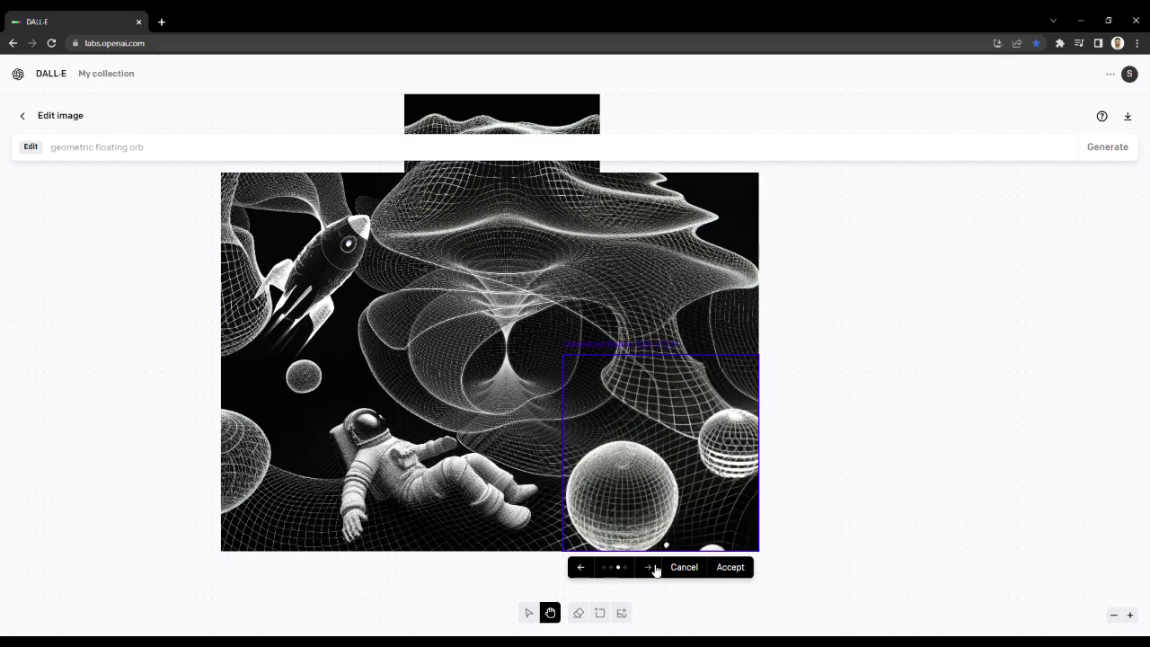
click(649, 567)
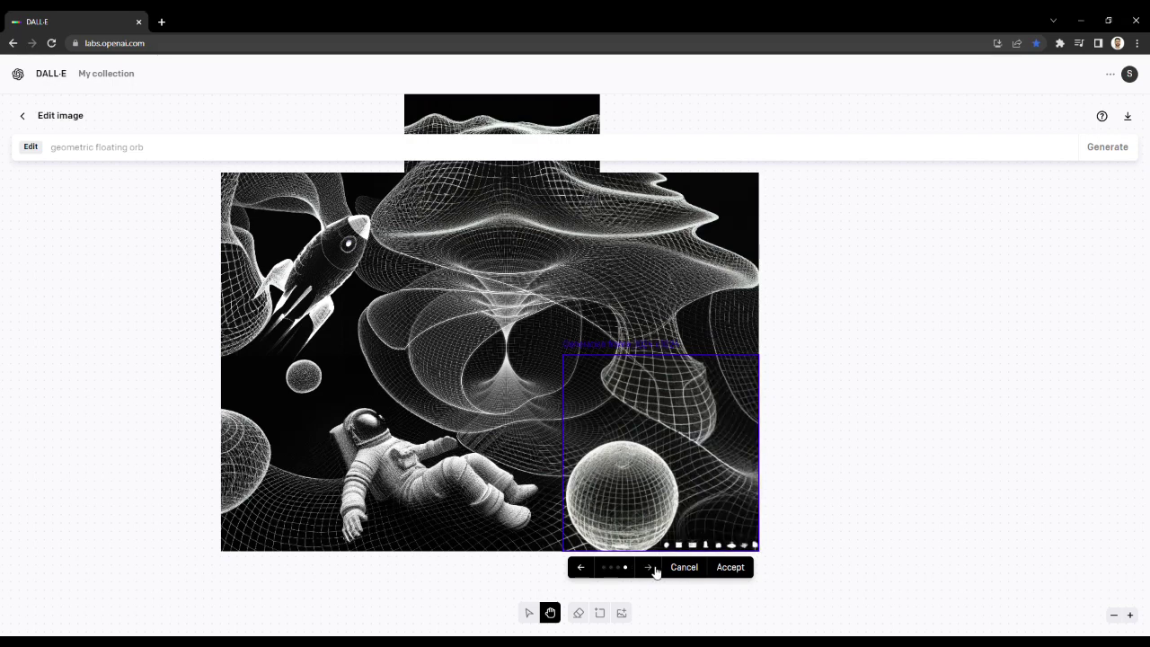
click(655, 568)
click(650, 568)
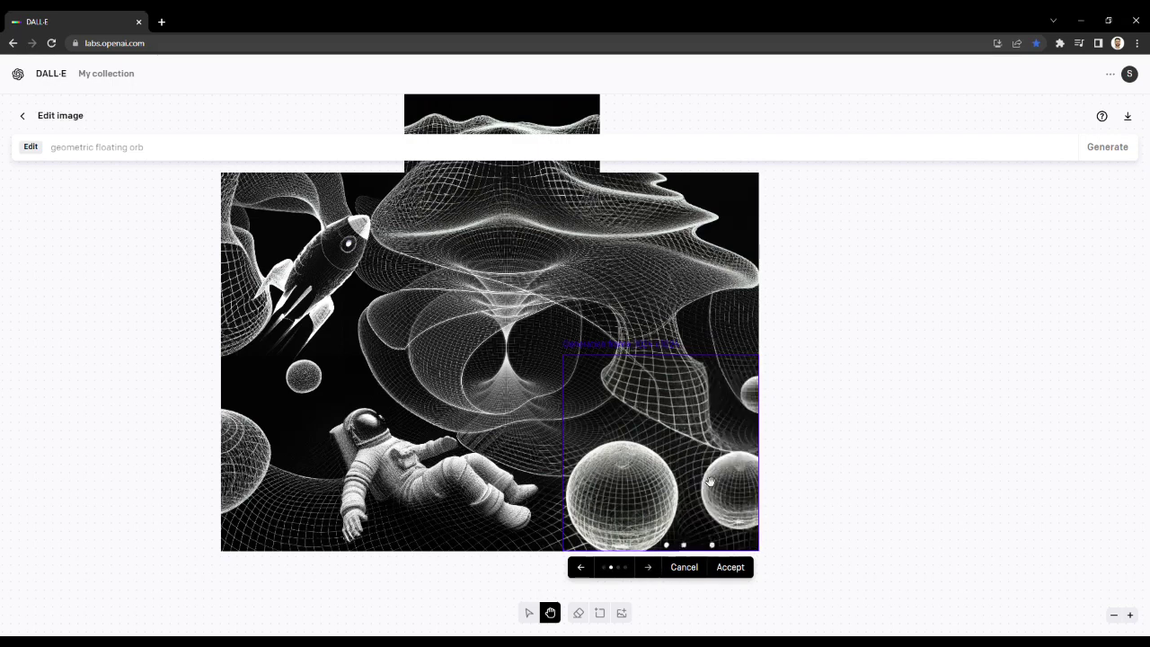
click(730, 567)
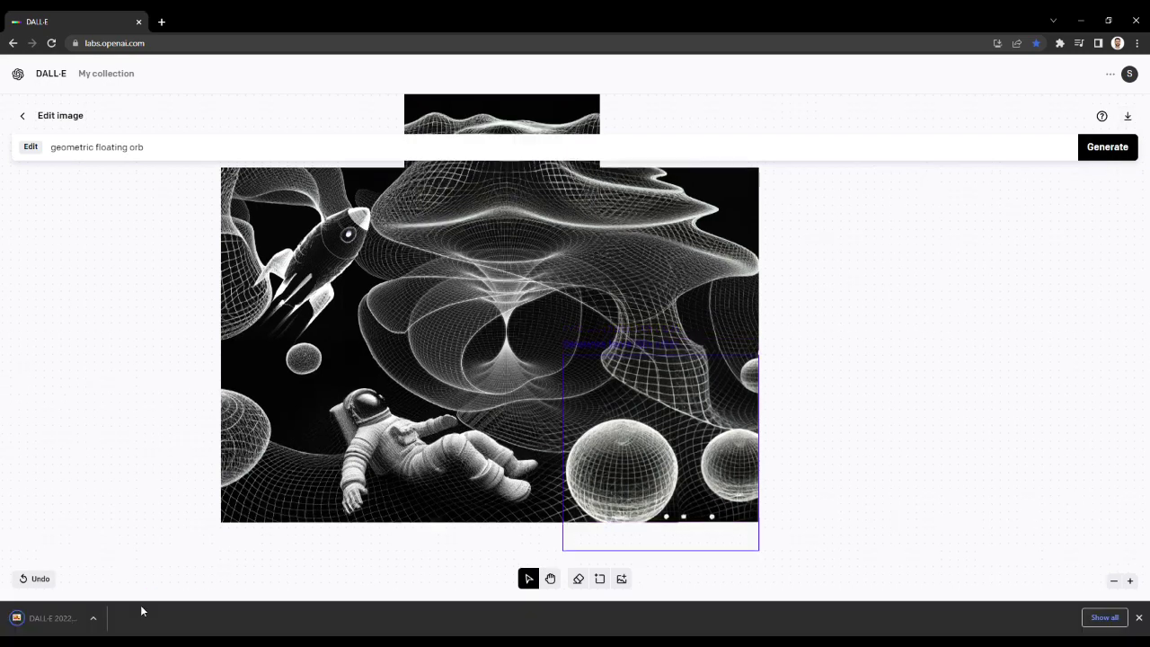
Step: Check the downloaded PNG, shift the frame past the right edge, and enter 'luminescent particles spraying, spiraling, twisting'
click(80, 621)
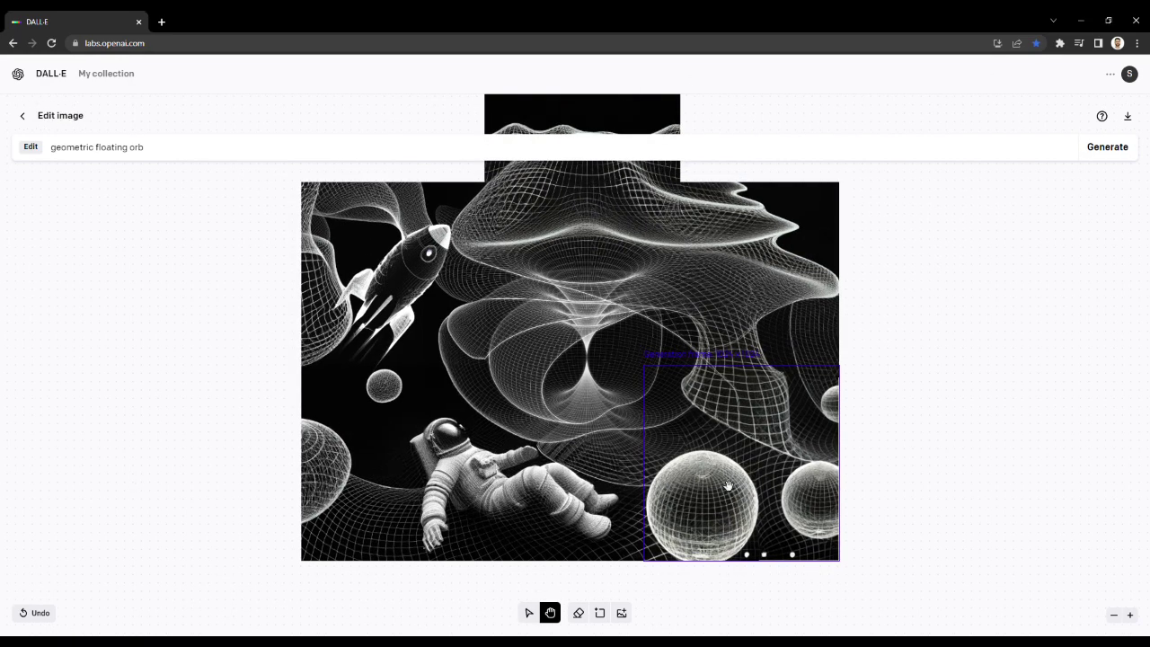
drag(729, 486, 752, 514)
key(v)
drag(180, 152, 52, 151)
key(BackSpace)
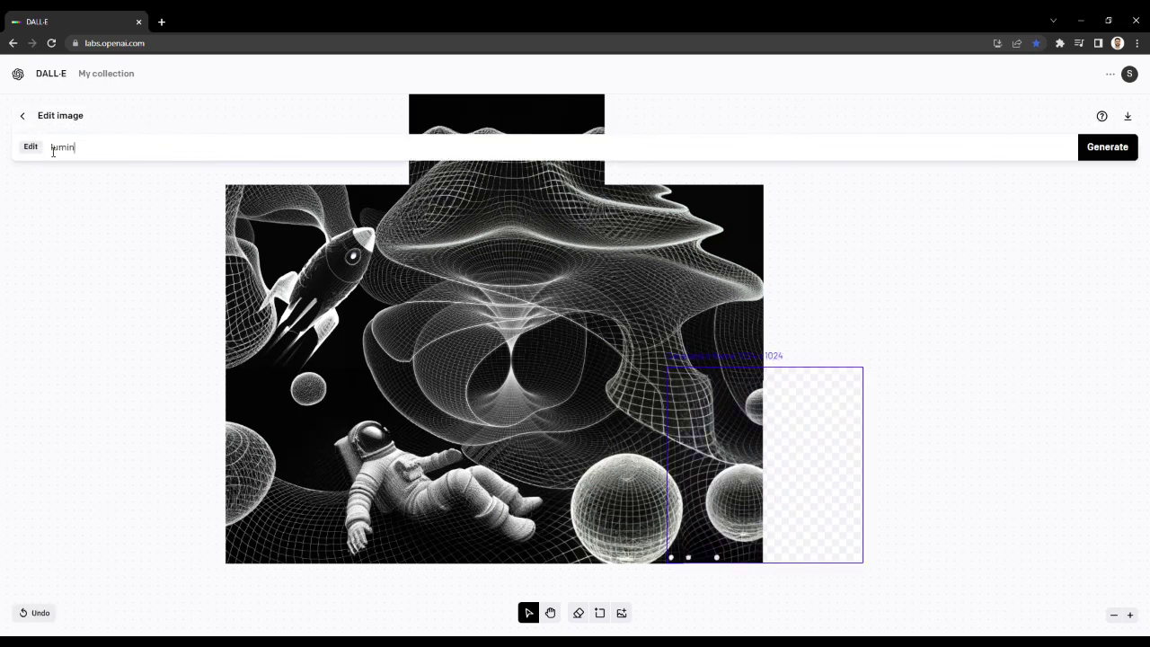
text(luminescent particles spraying, sprialing)
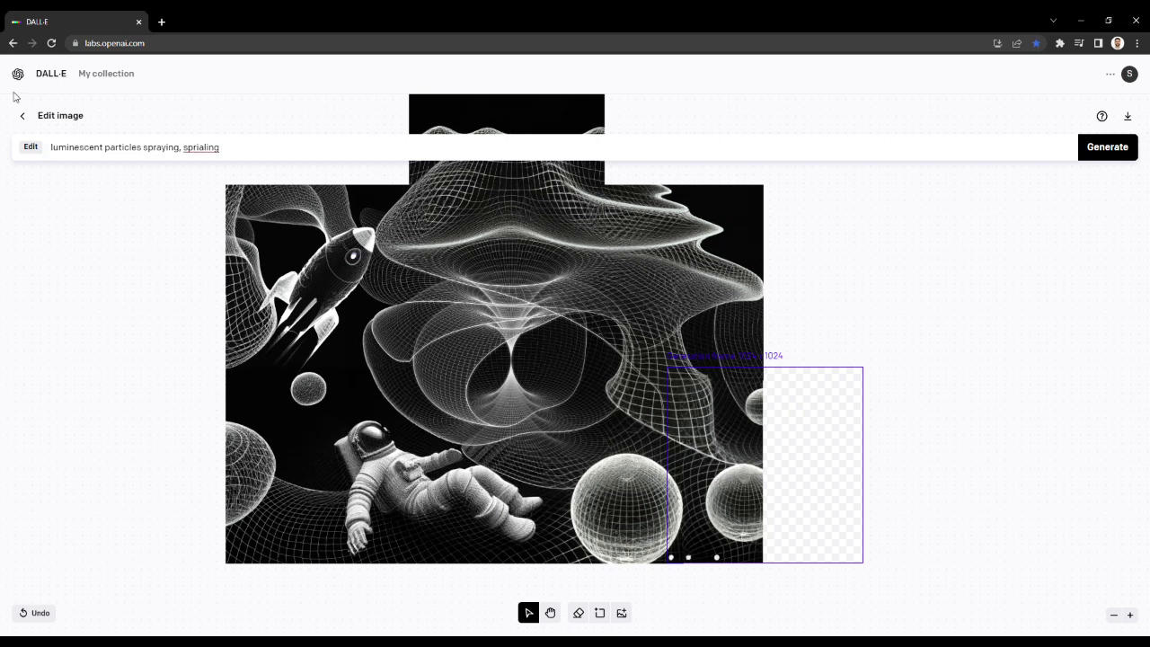
double_click(214, 151)
text(spiraling)
Step: Generate, cycle through the variants, and accept the first one with small orbs and swirling mesh
click(1104, 151)
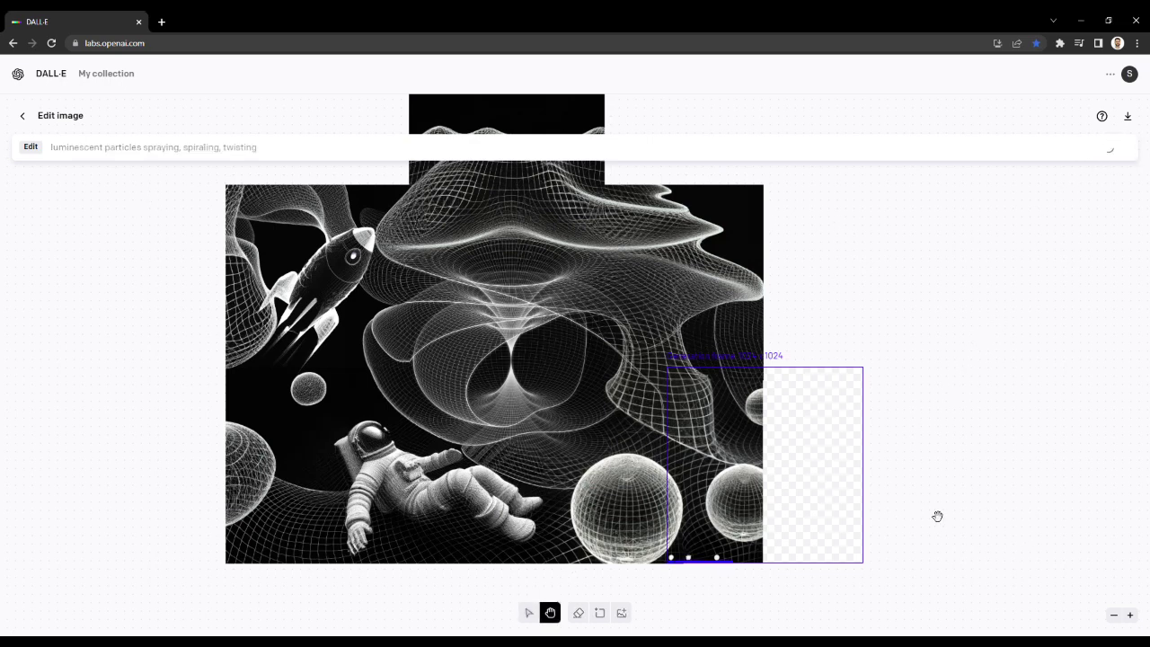
scroll(940, 515, left, 3)
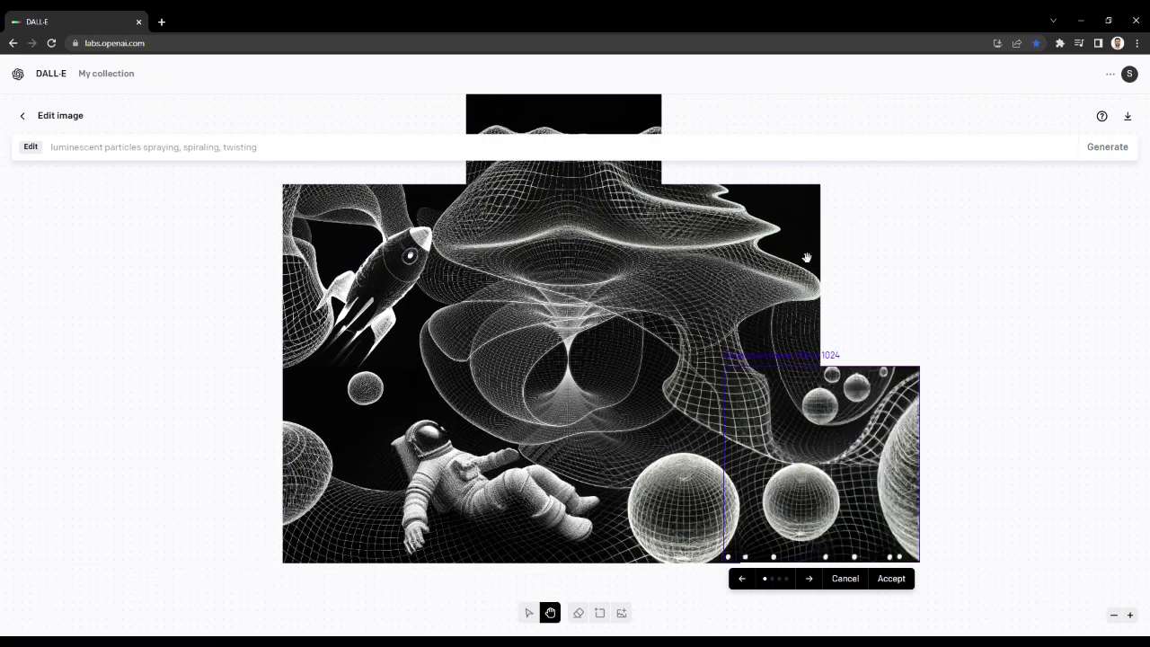
click(811, 580)
click(810, 581)
click(810, 581)
click(811, 581)
click(811, 580)
click(810, 580)
key(Return)
Step: Move the frame to the upper-right corner and prompt 'Bright Sun beaming rays of psychedelic light'
key(v)
drag(881, 473, 879, 290)
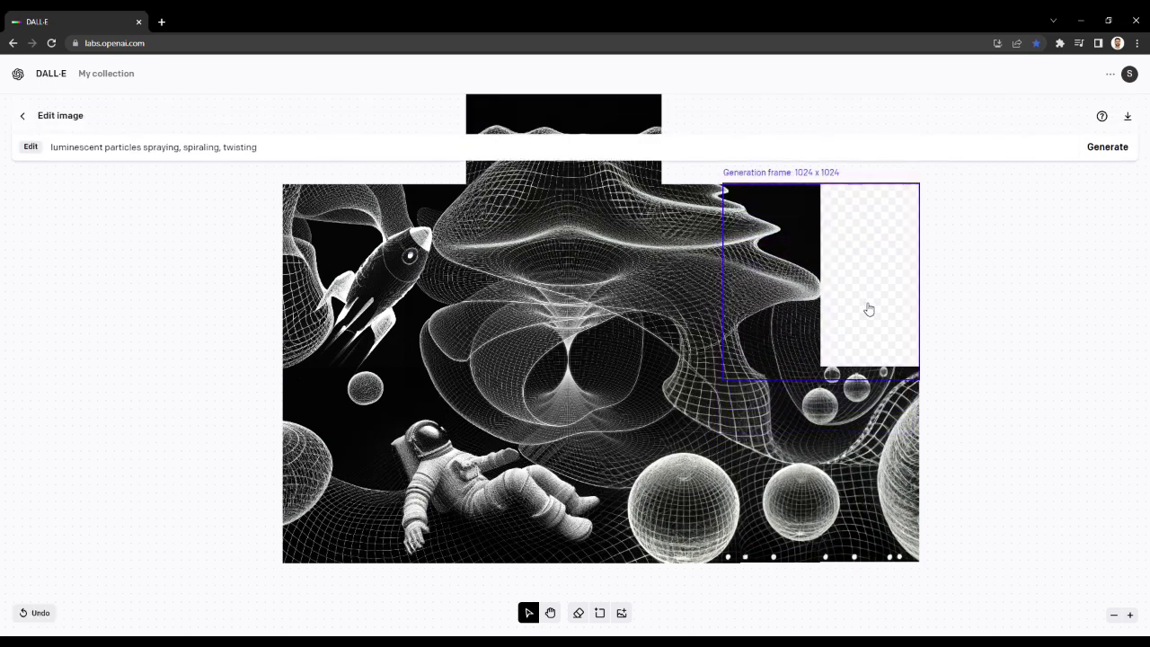
drag(258, 148, 50, 148)
text(Br)
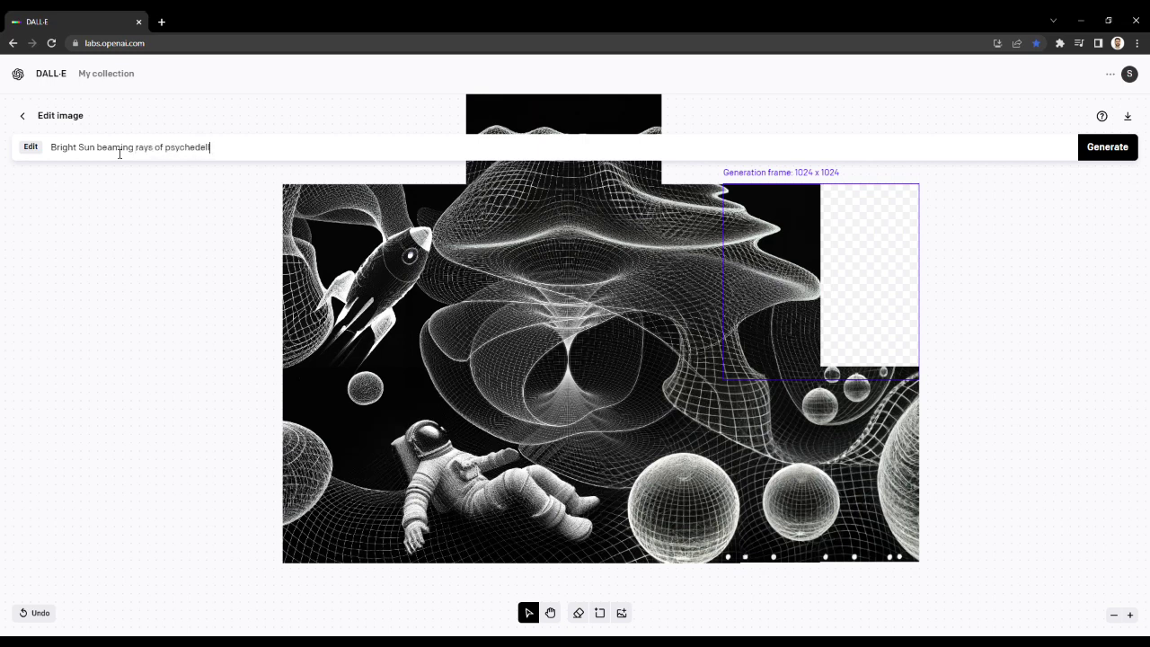
double_click(196, 148)
text(psychedelic's)
Step: Generate fills for the corner and accept the two-wave variant
click(1126, 153)
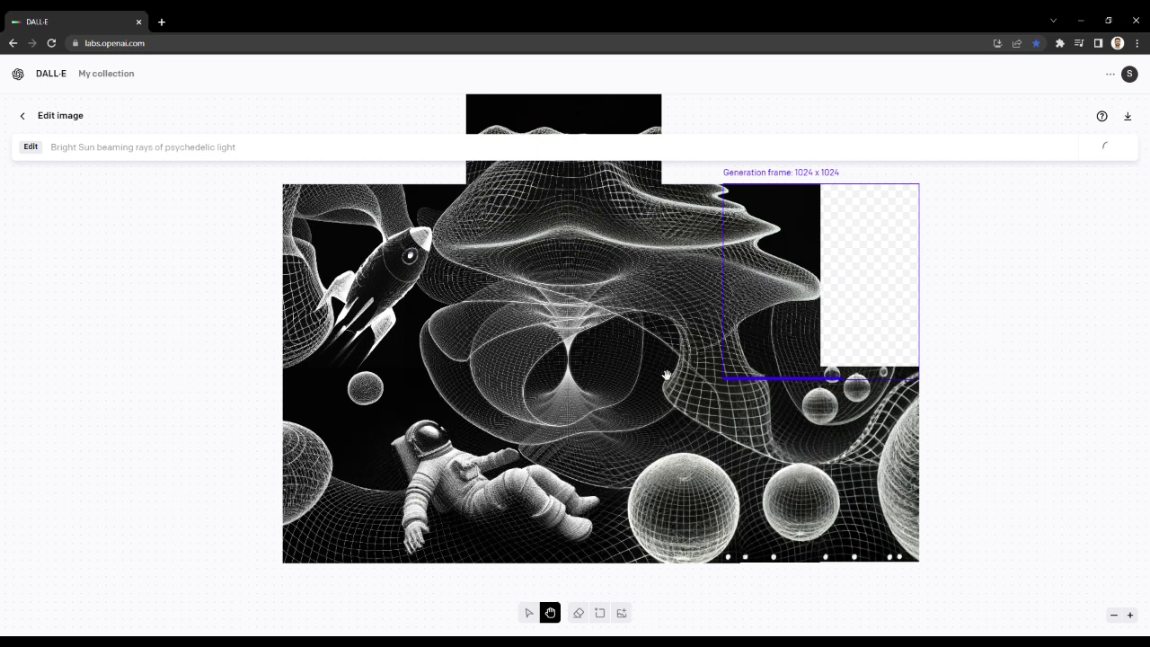
click(810, 397)
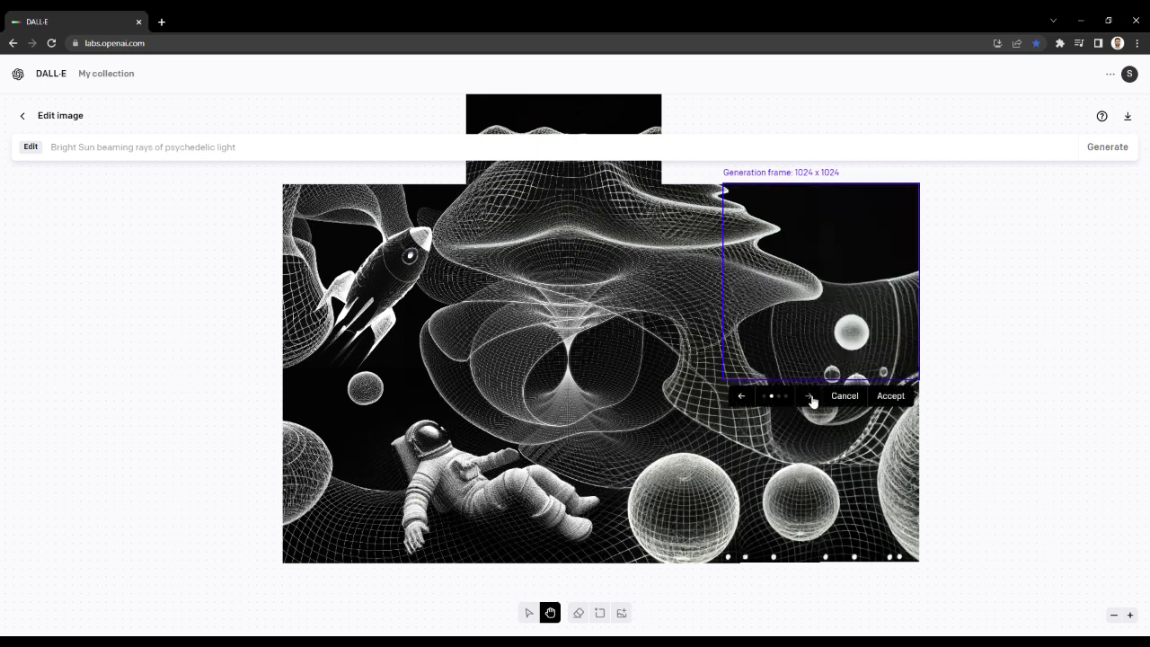
click(810, 397)
click(810, 397)
click(812, 398)
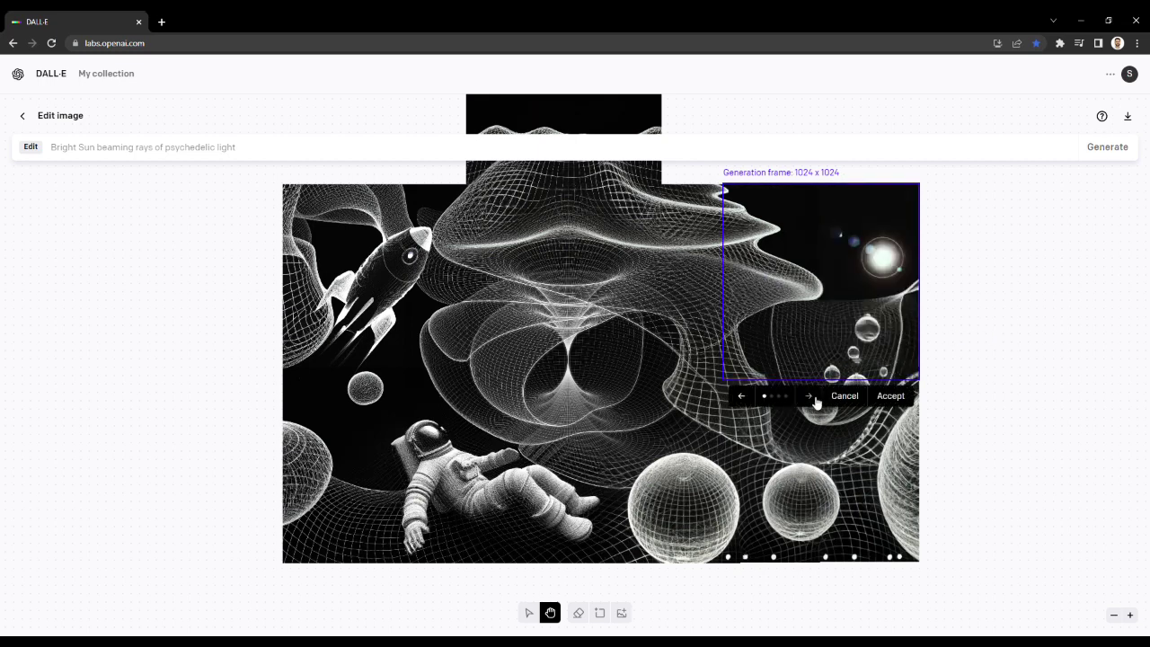
click(811, 397)
click(811, 397)
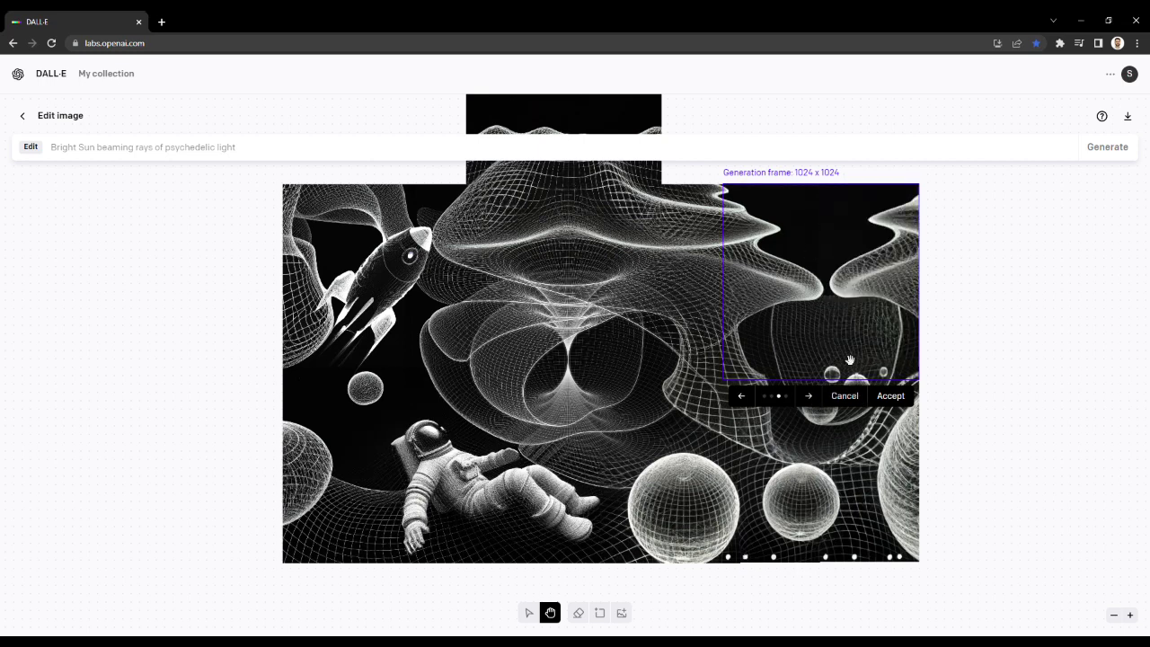
click(890, 396)
Step: Place the frame at the lower-left edge and generate with 'bubbles' changed to 'particles' in the prompt
drag(861, 306, 272, 462)
drag(235, 149, 26, 149)
text(ge)
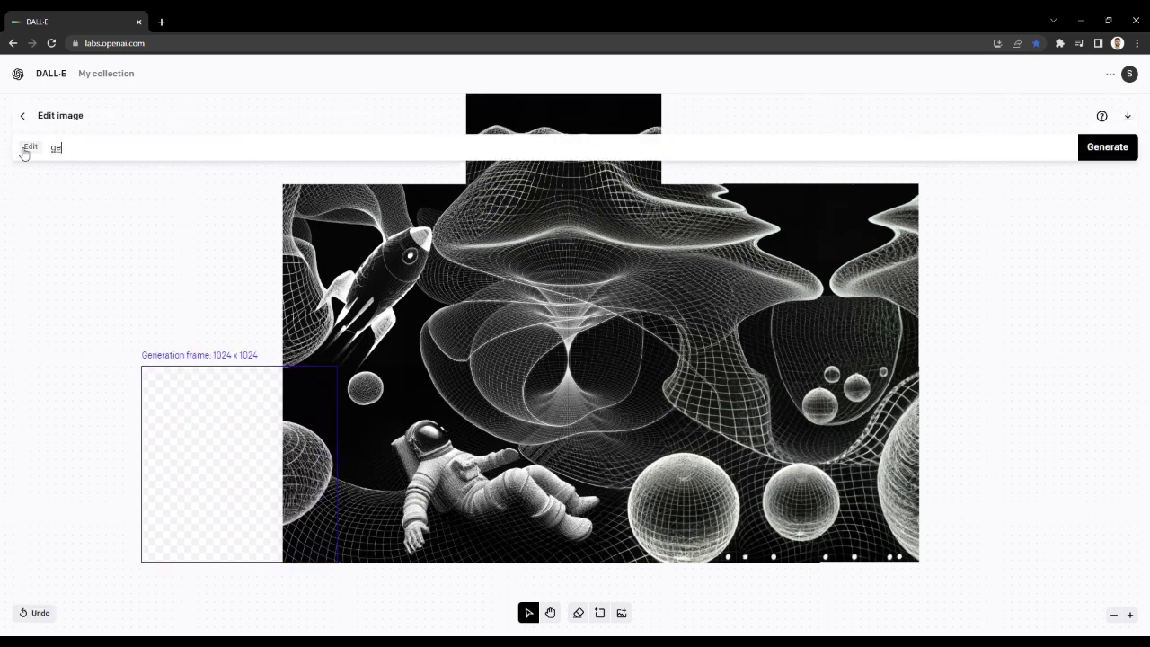
key(BackSpace)
key(BackSpace)
text(t)
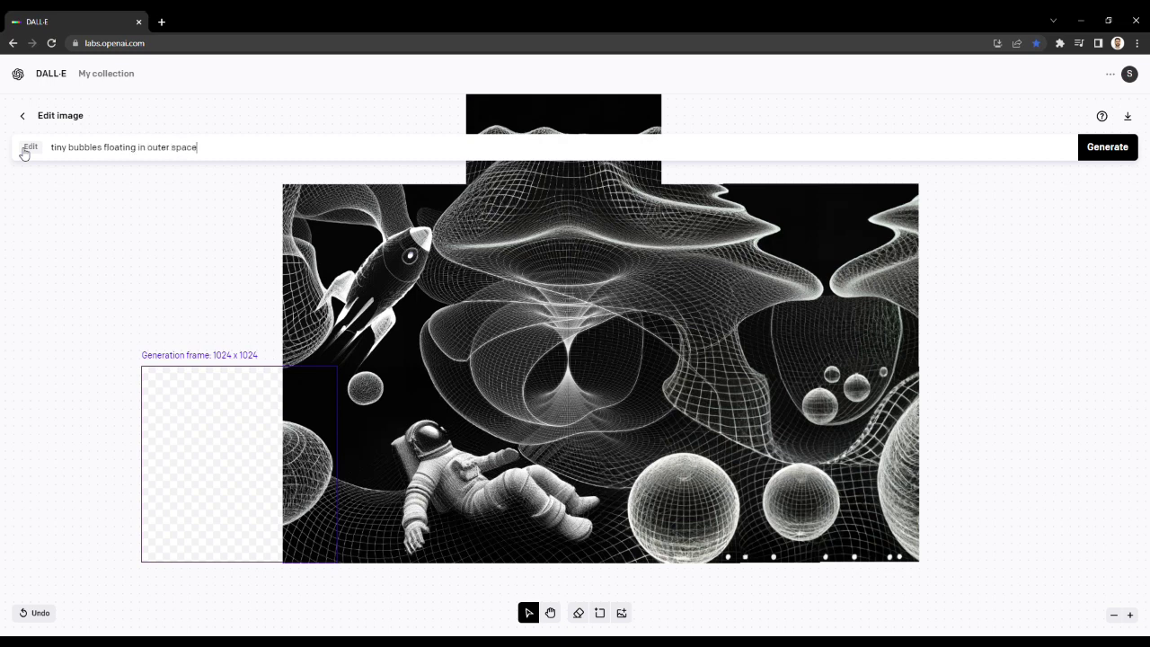
double_click(77, 148)
text(particles)
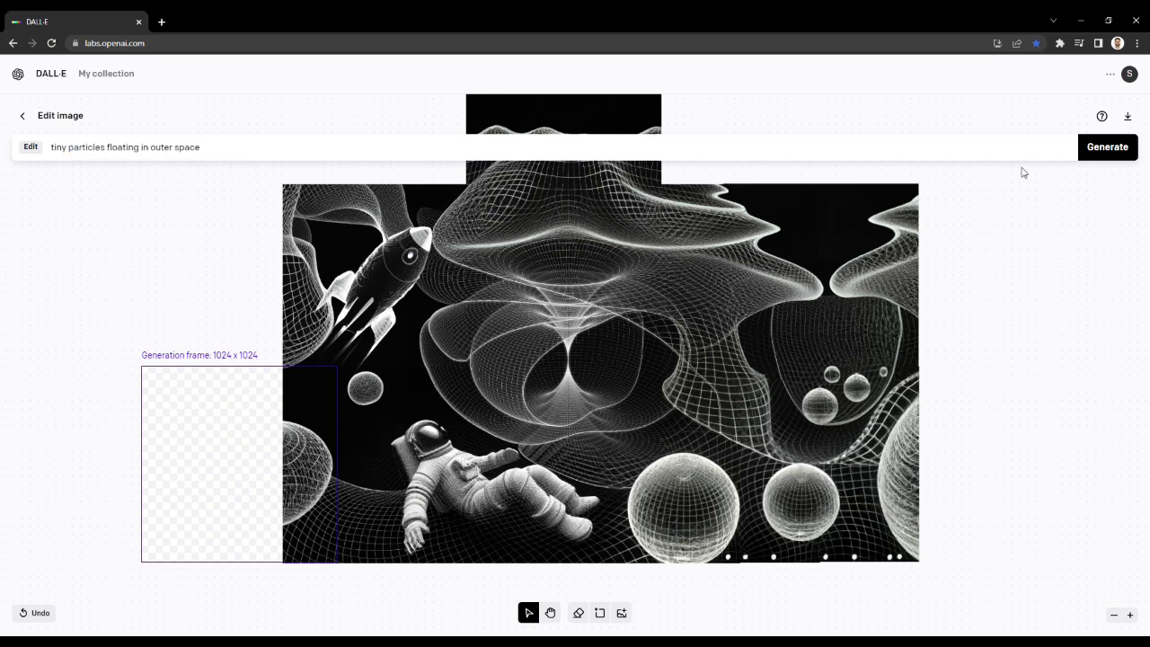
click(1114, 149)
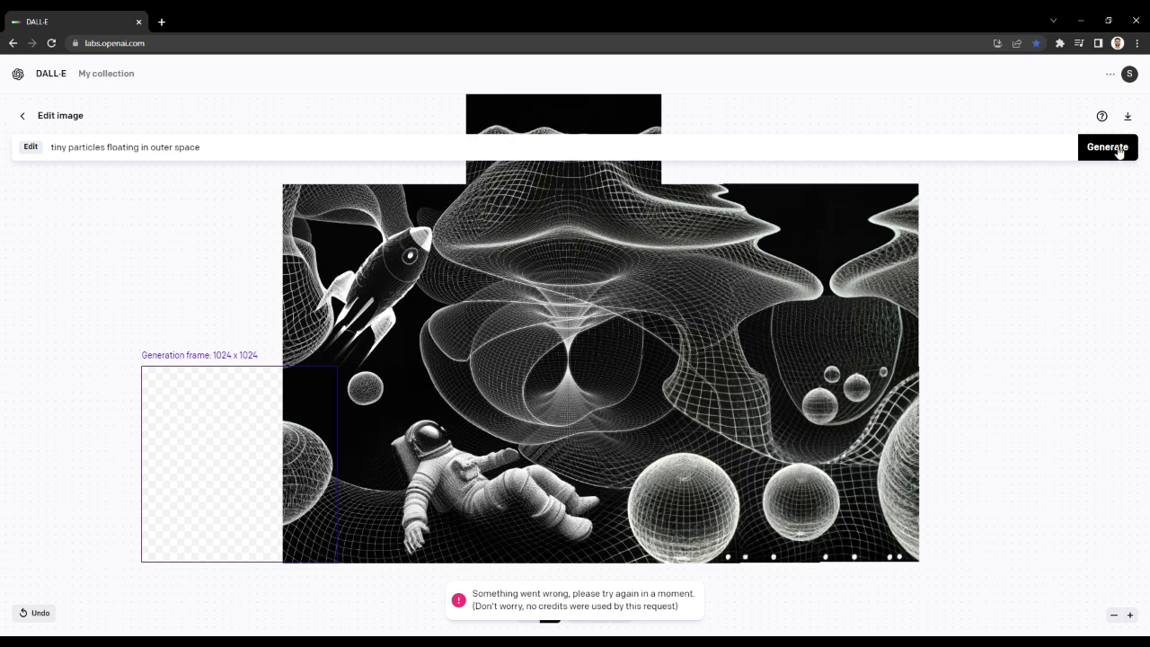
click(1107, 149)
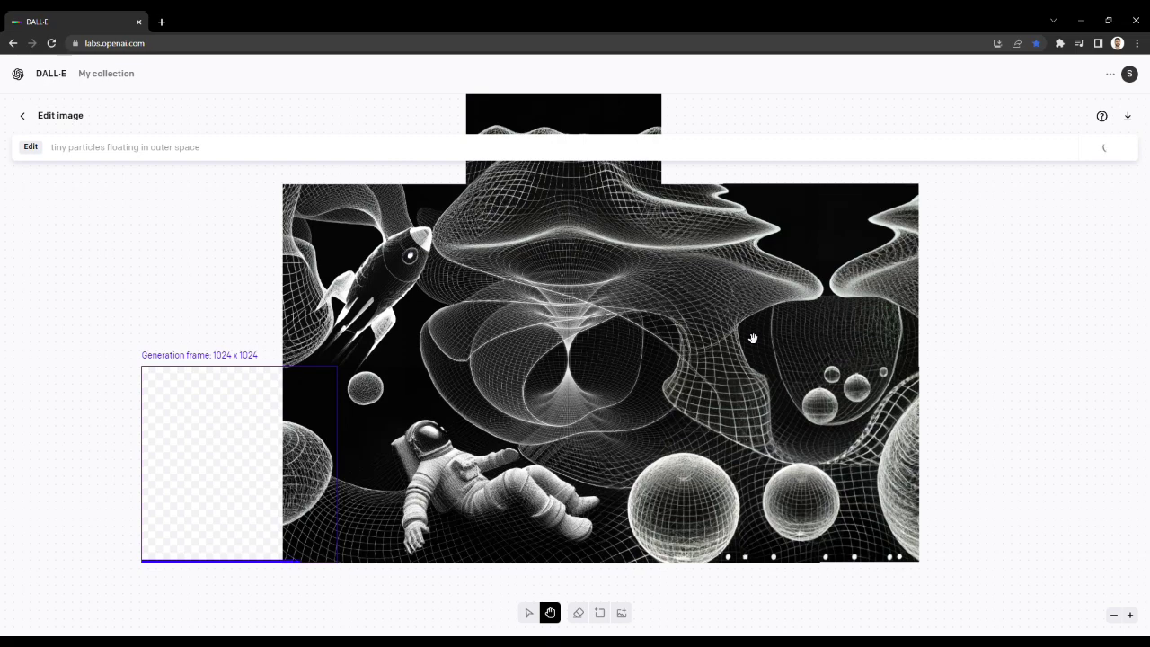
Step: Browse the lower-left variants and accept the wireframe orb among tiny particles
scroll(857, 603, left, 3)
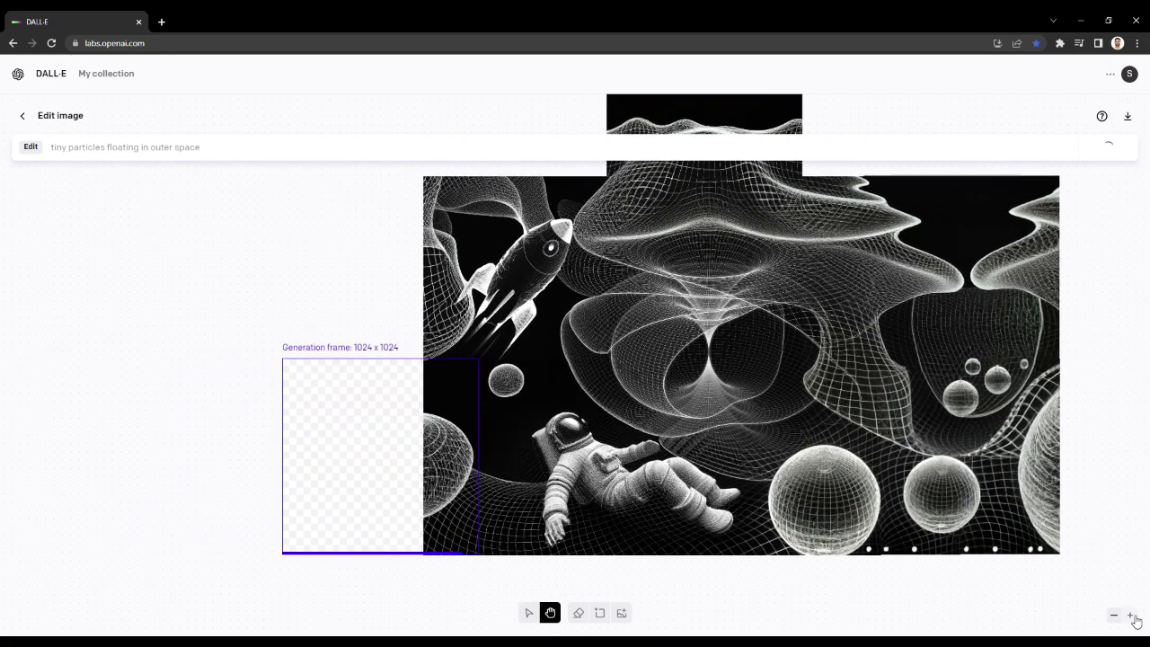
click(1130, 615)
scroll(597, 451, left, 3)
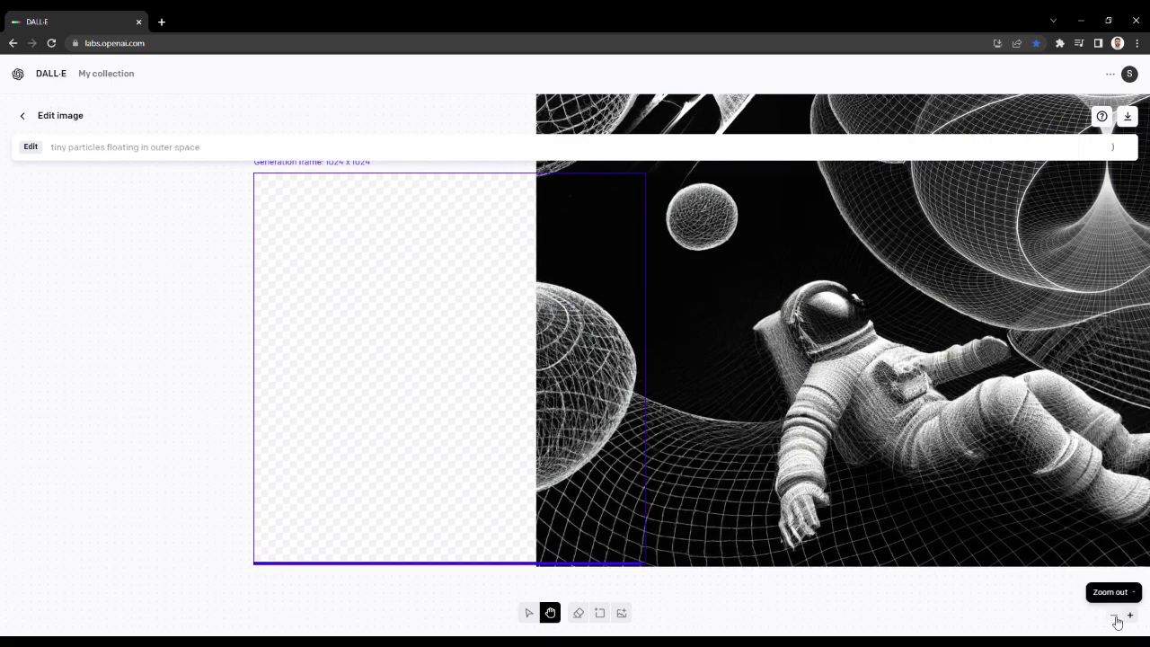
click(1113, 614)
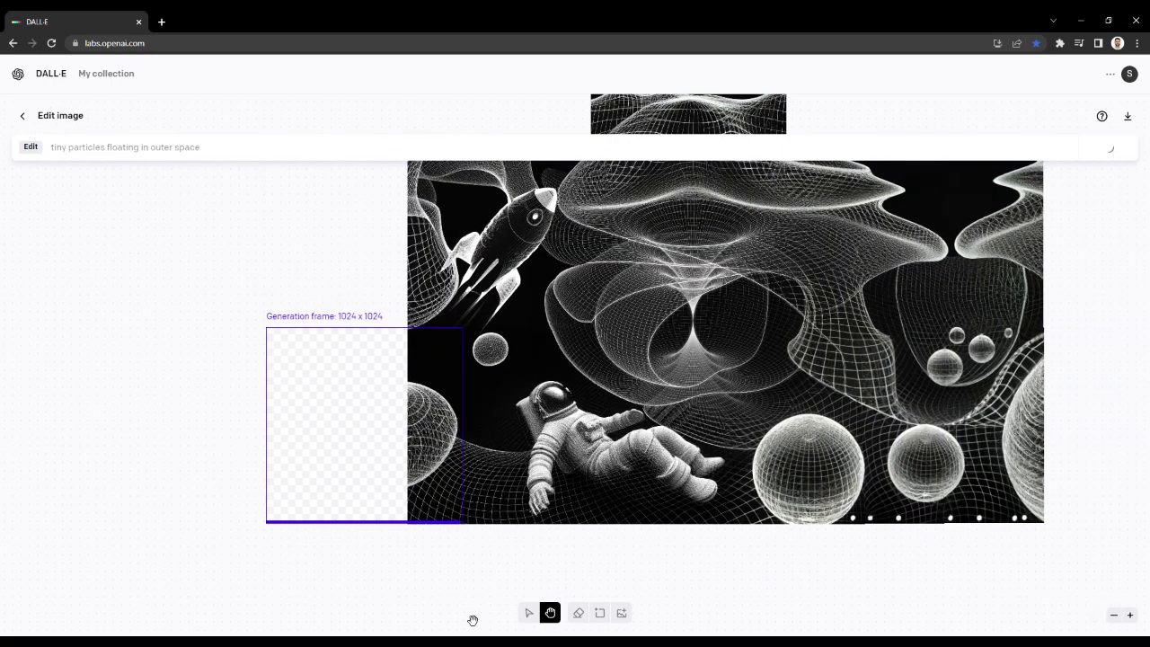
scroll(596, 572, up, 1)
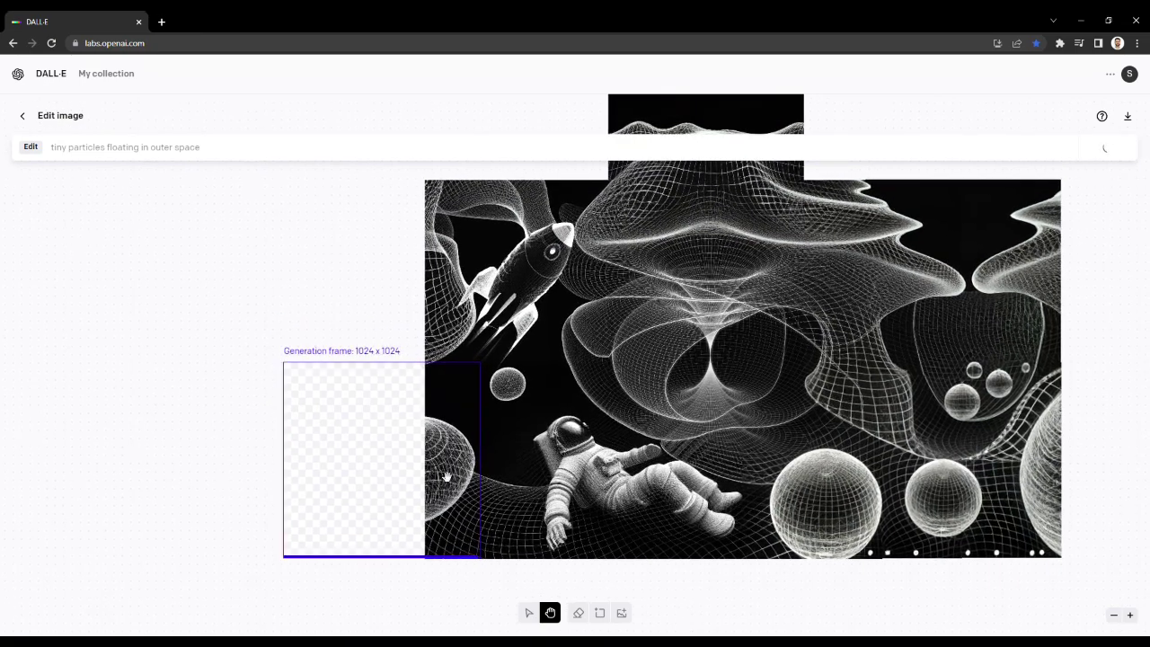
scroll(440, 480, right, 1)
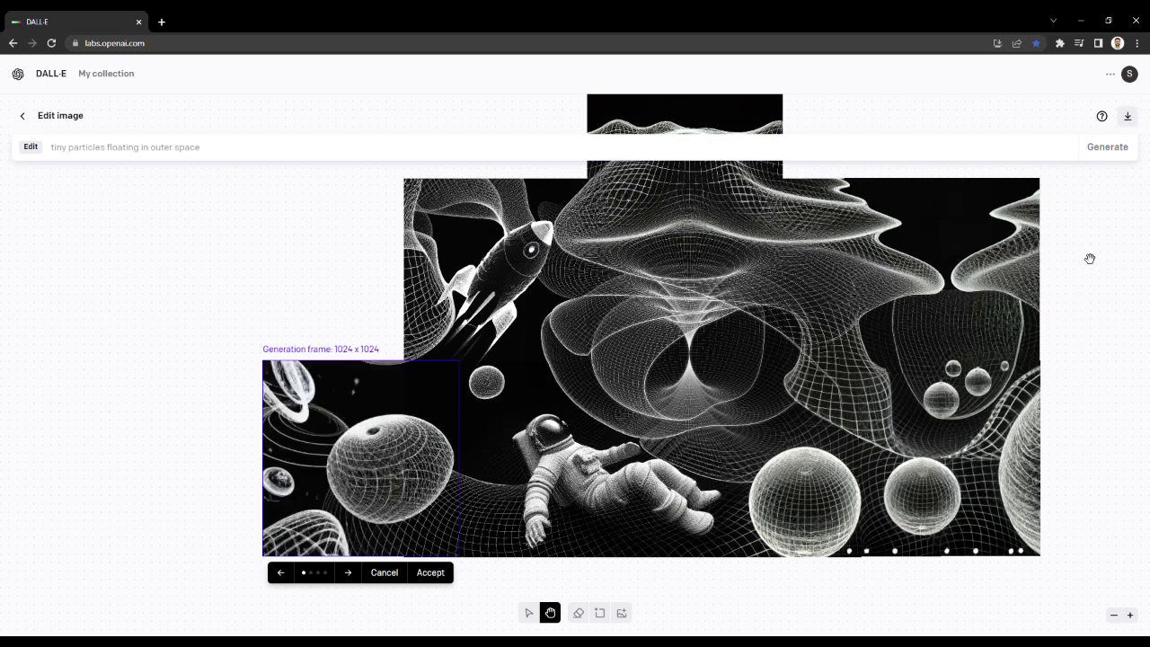
click(349, 574)
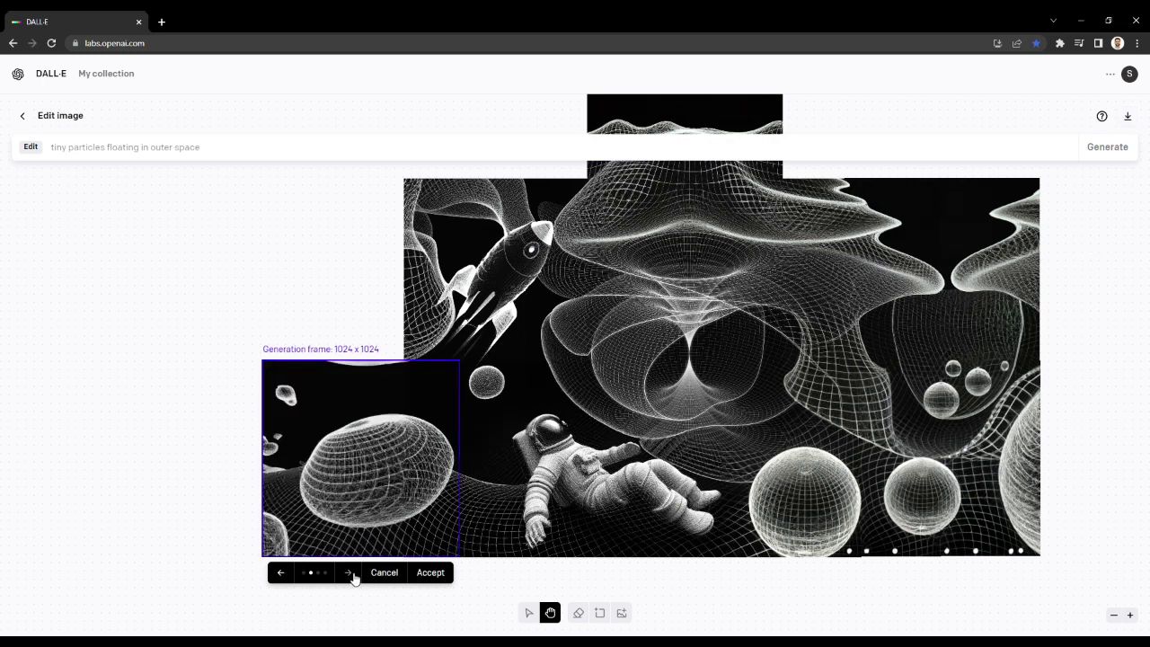
click(351, 573)
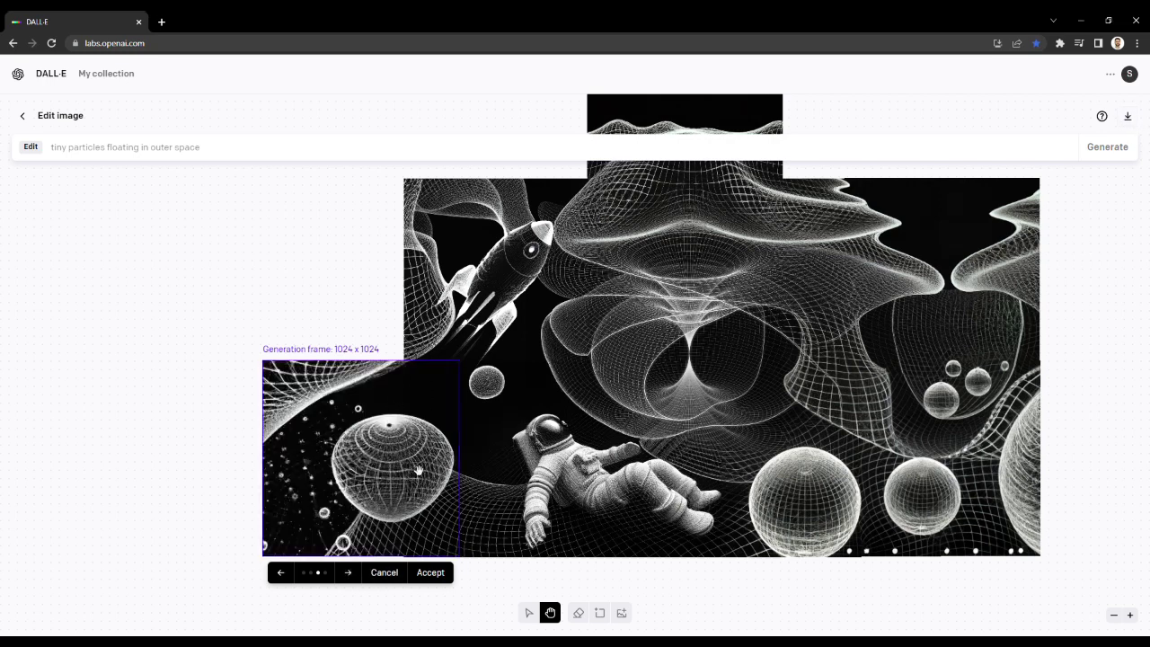
click(350, 573)
click(349, 573)
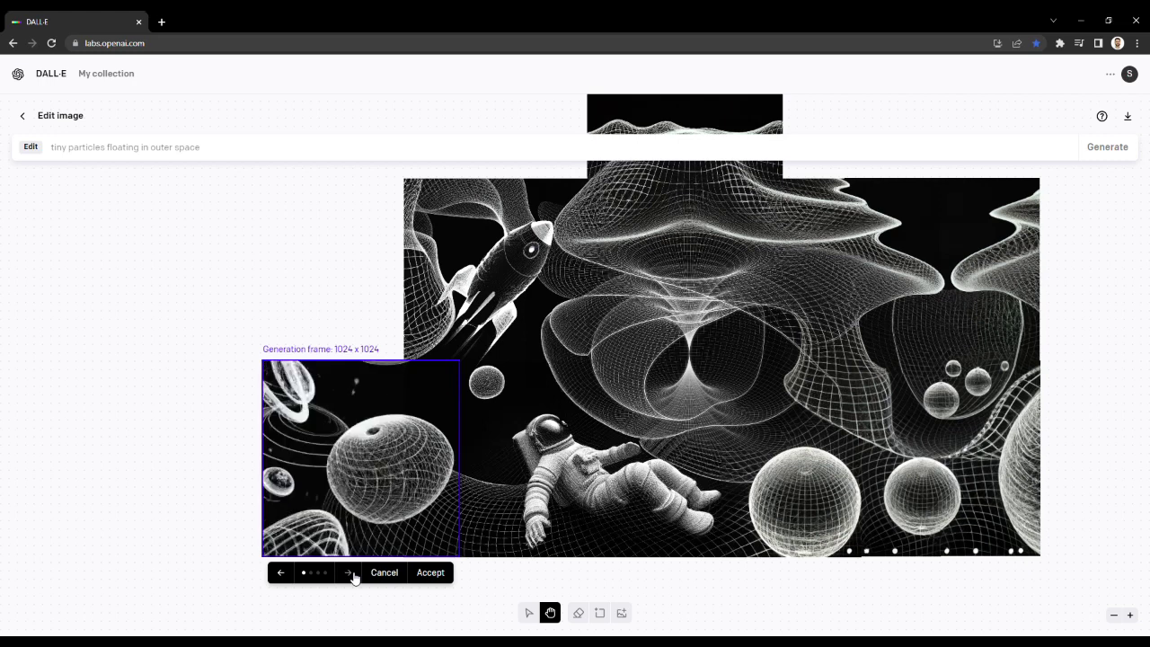
ctrl+scroll(937, 503, down, 3)
scroll(592, 563, up, 1)
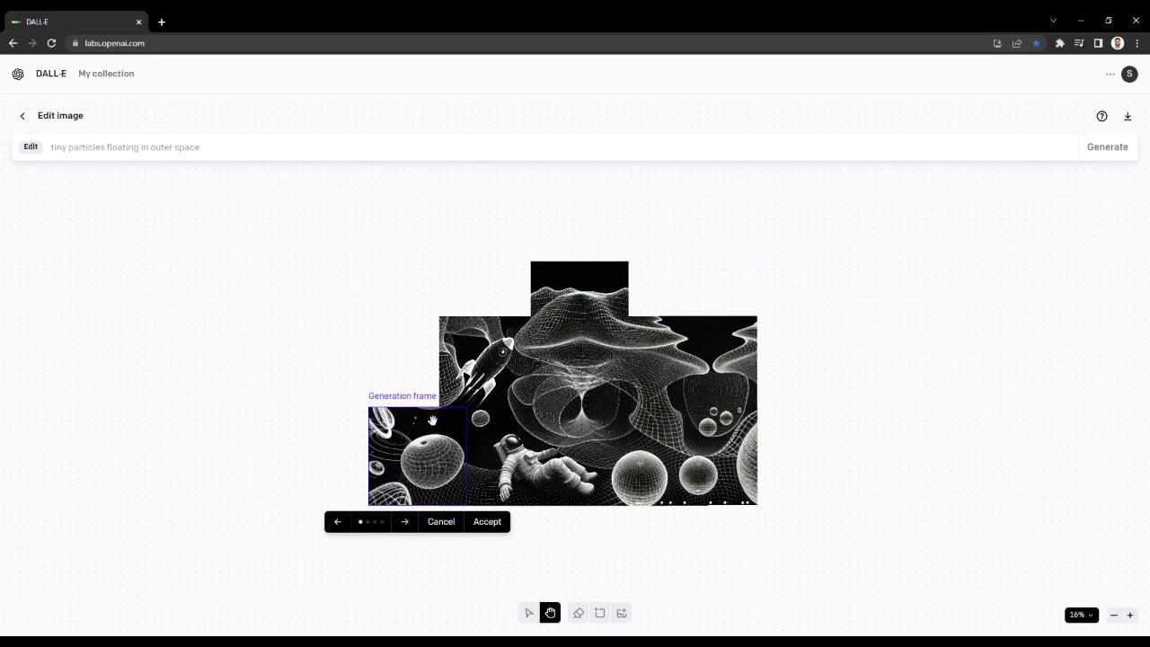
click(404, 521)
click(404, 521)
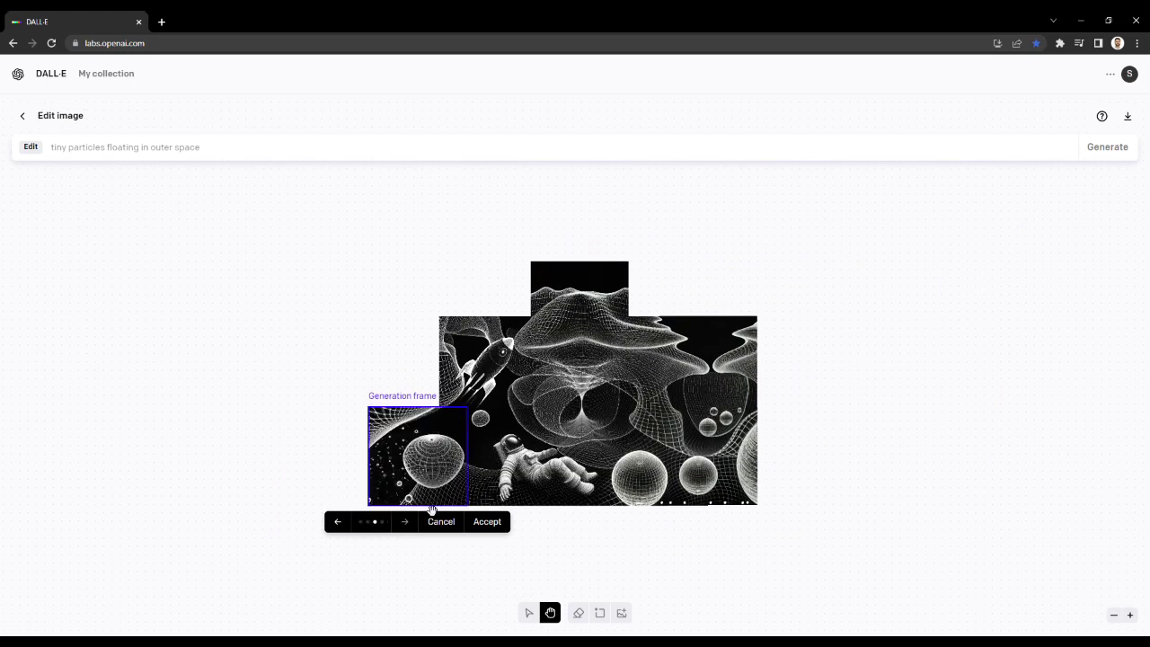
click(487, 521)
Step: Position the generation frame over the upper-left gap and generate a fill
key(v)
drag(449, 460, 447, 371)
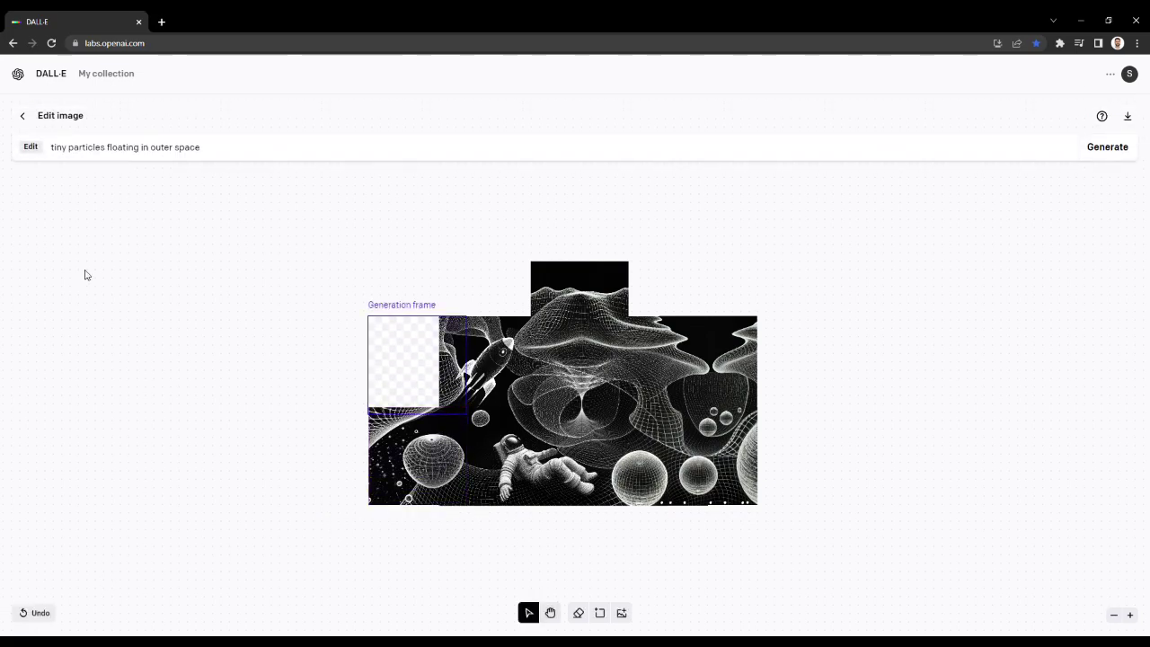
click(1130, 614)
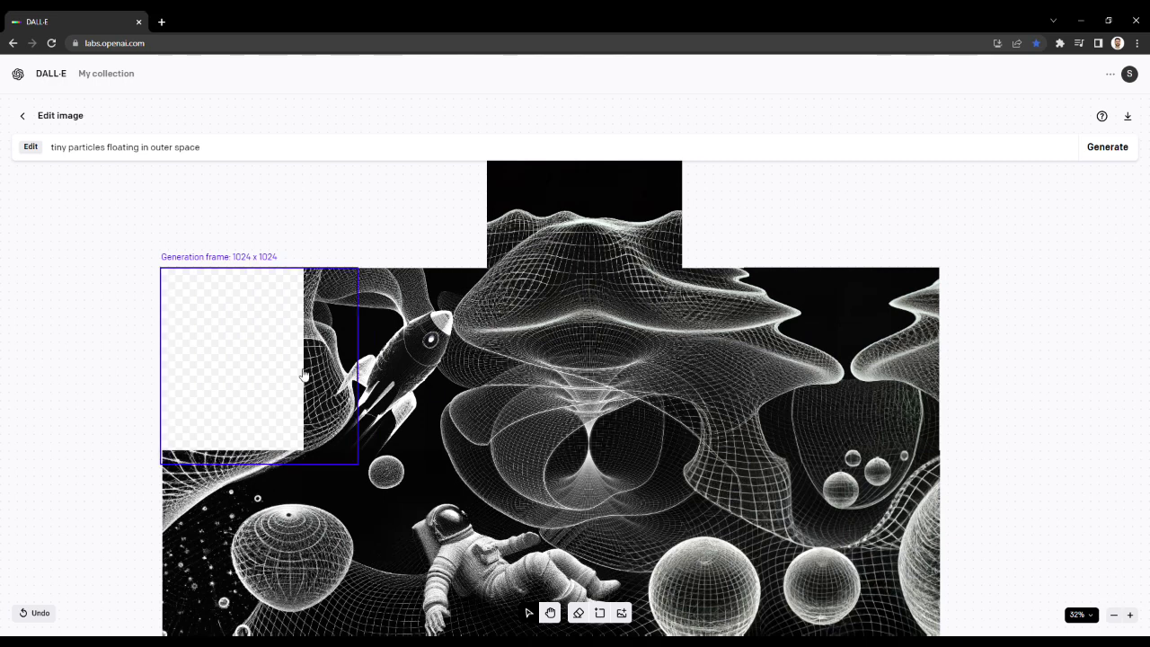
drag(304, 375, 302, 376)
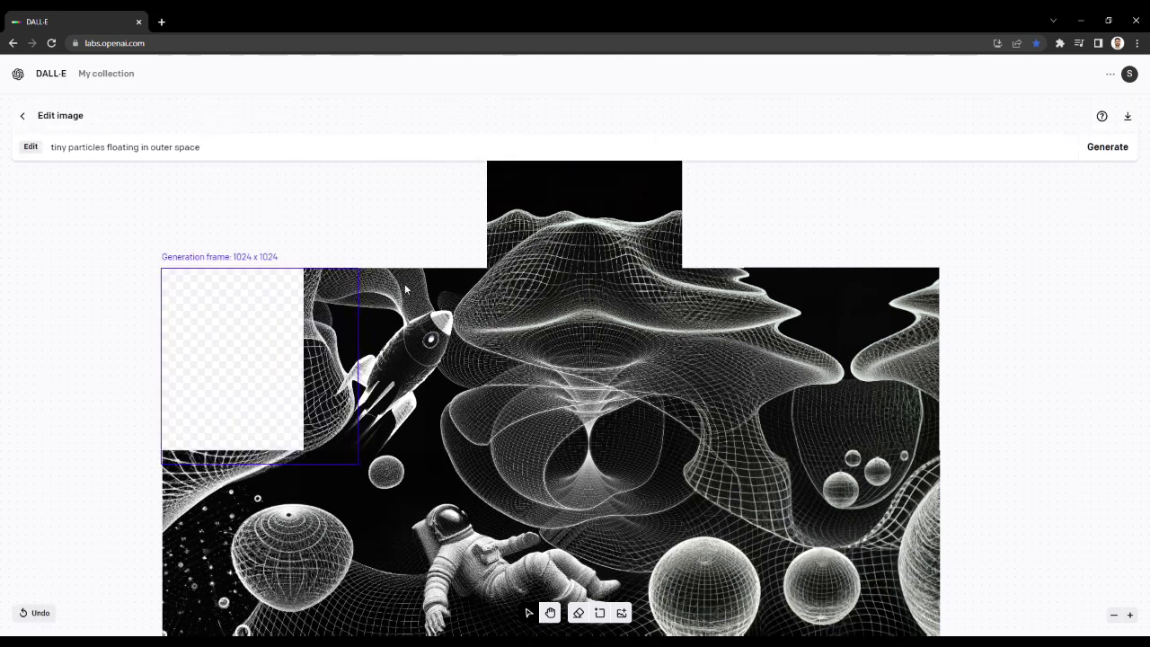
click(1114, 148)
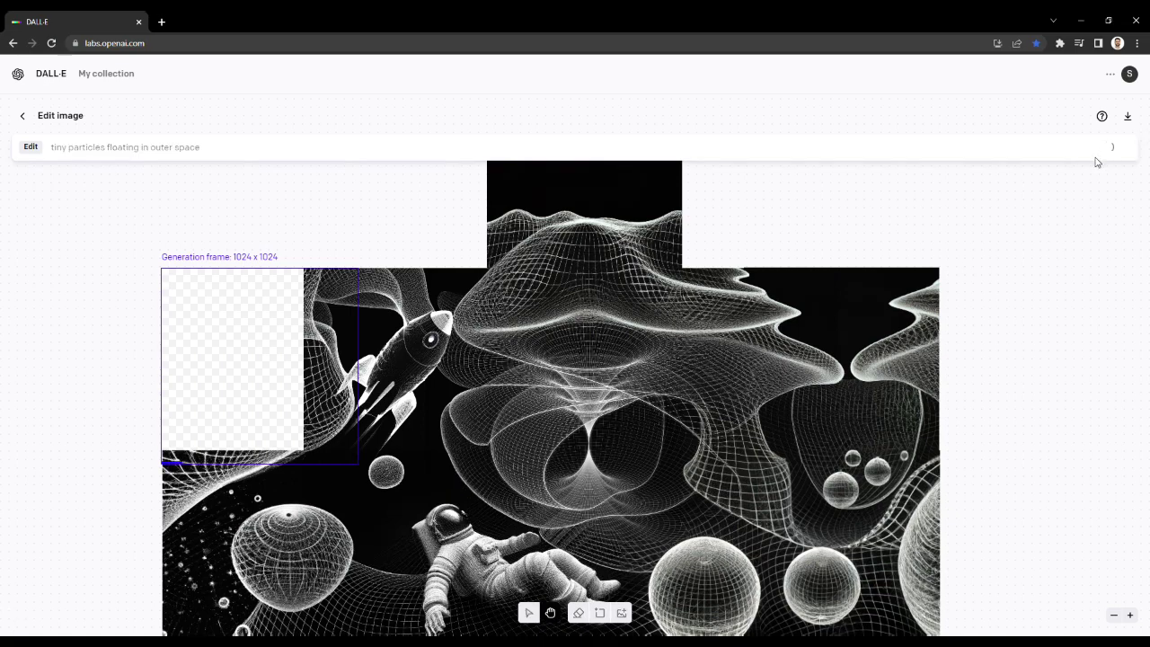
Step: Cycle through the upper-left variants and accept the dotted wireframe wave
drag(970, 454, 1022, 397)
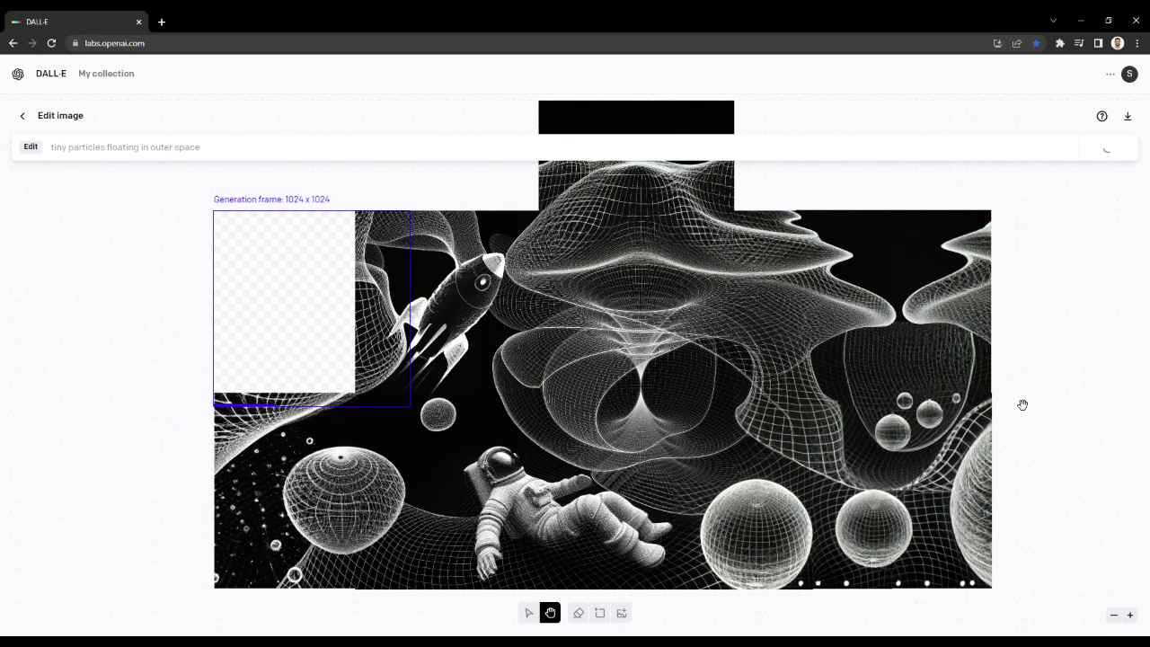
click(1113, 614)
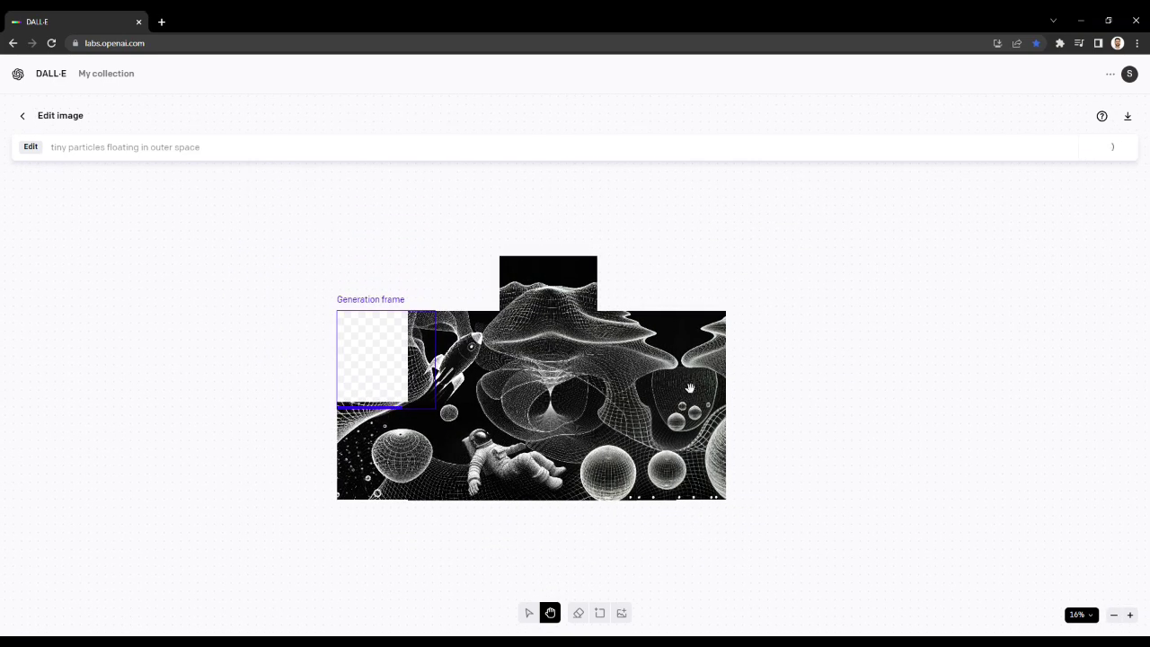
scroll(795, 454, down, 1)
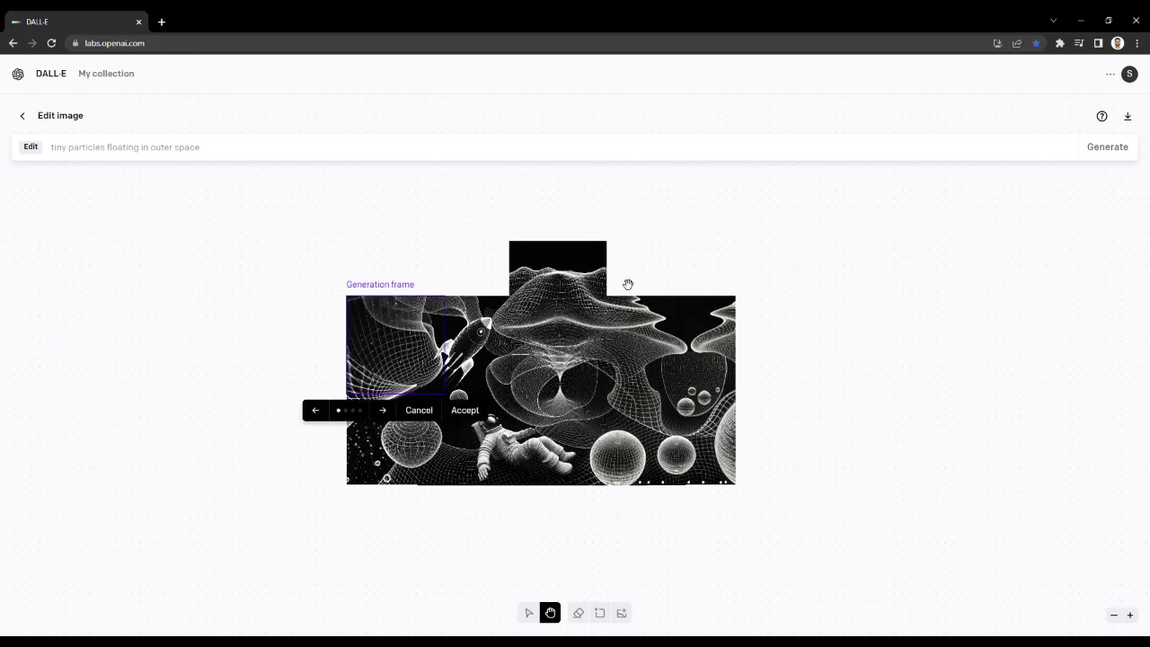
click(387, 413)
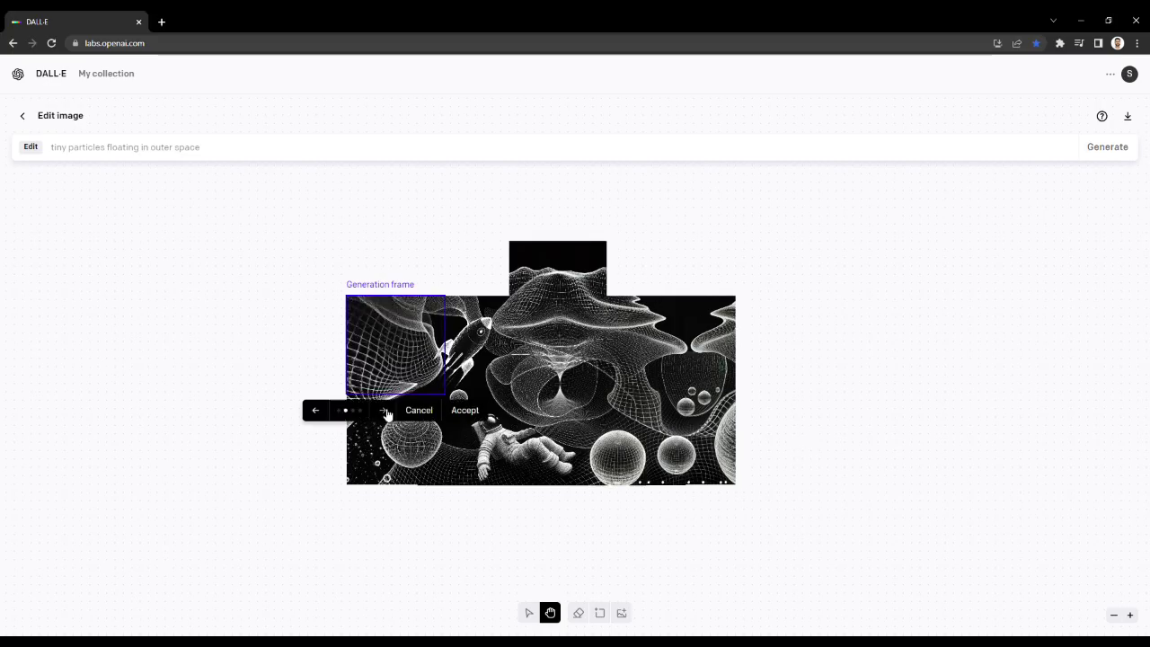
scroll(386, 413, up, 3)
click(203, 440)
drag(206, 443, 354, 410)
click(352, 408)
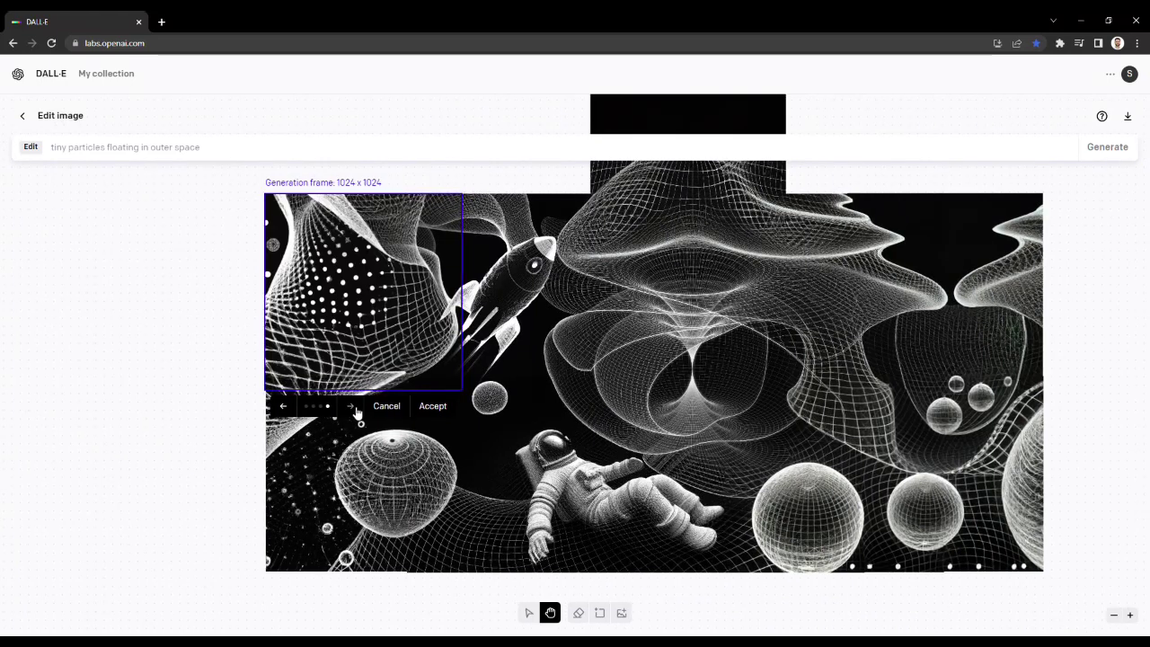
click(353, 408)
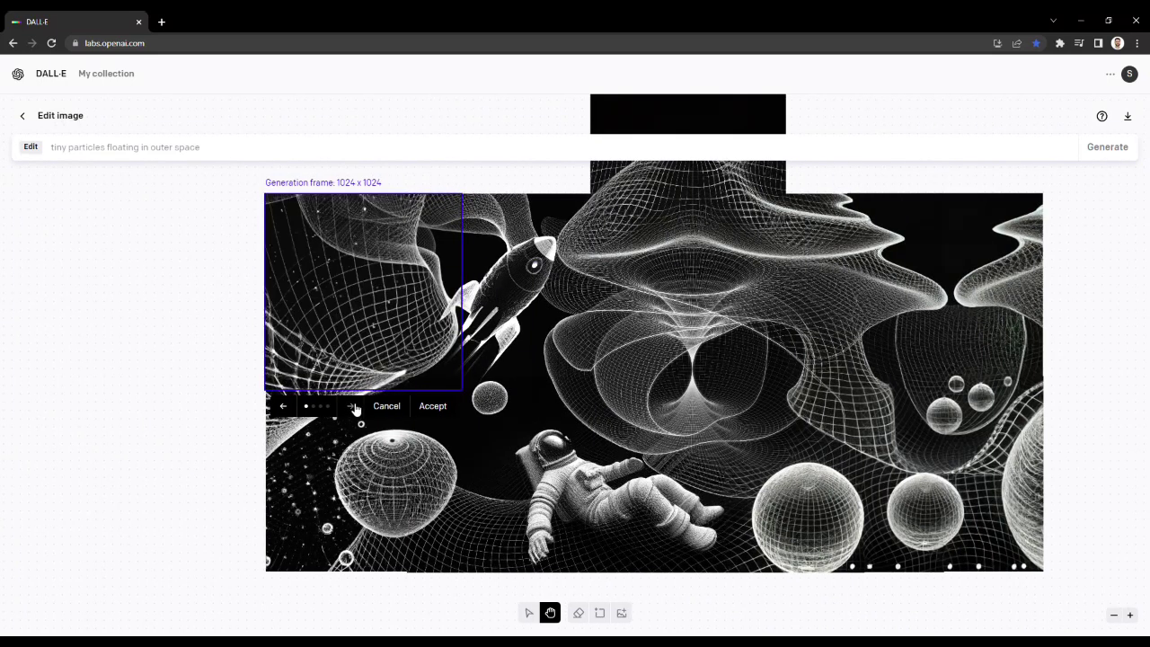
click(352, 408)
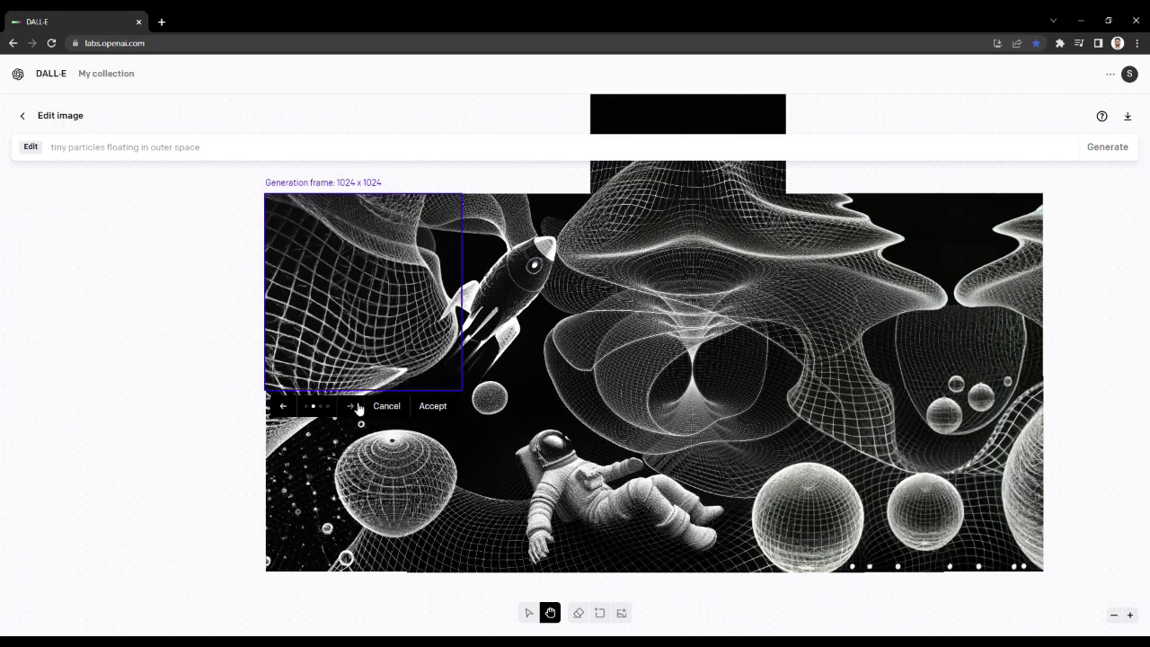
click(355, 408)
click(355, 408)
click(432, 406)
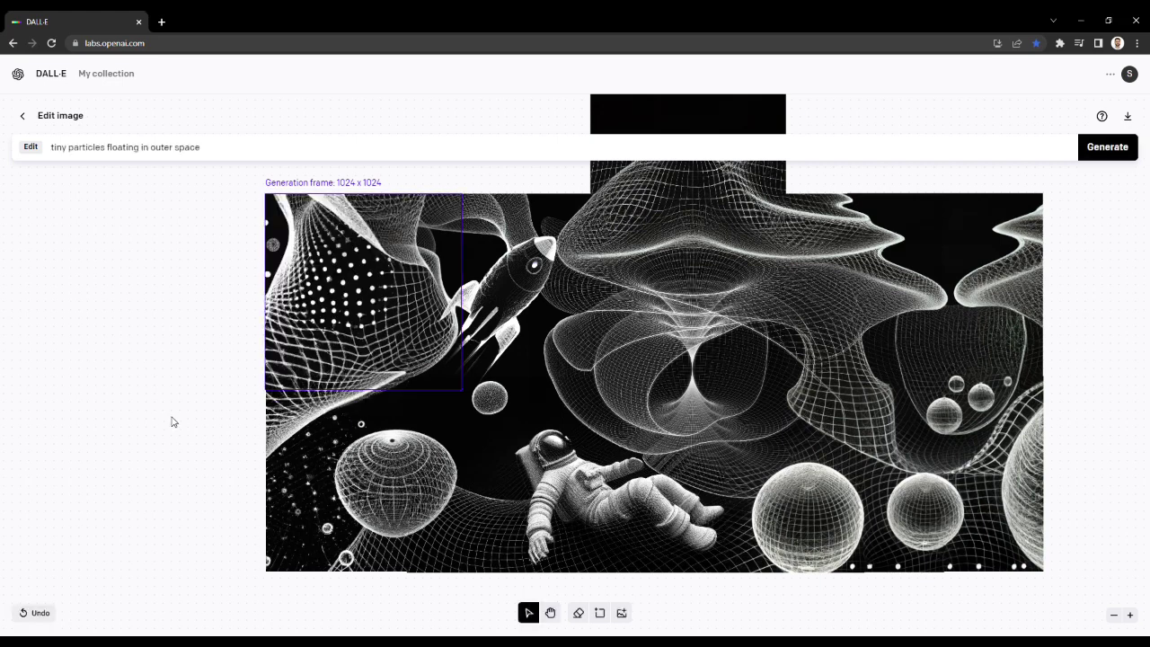
click(1113, 614)
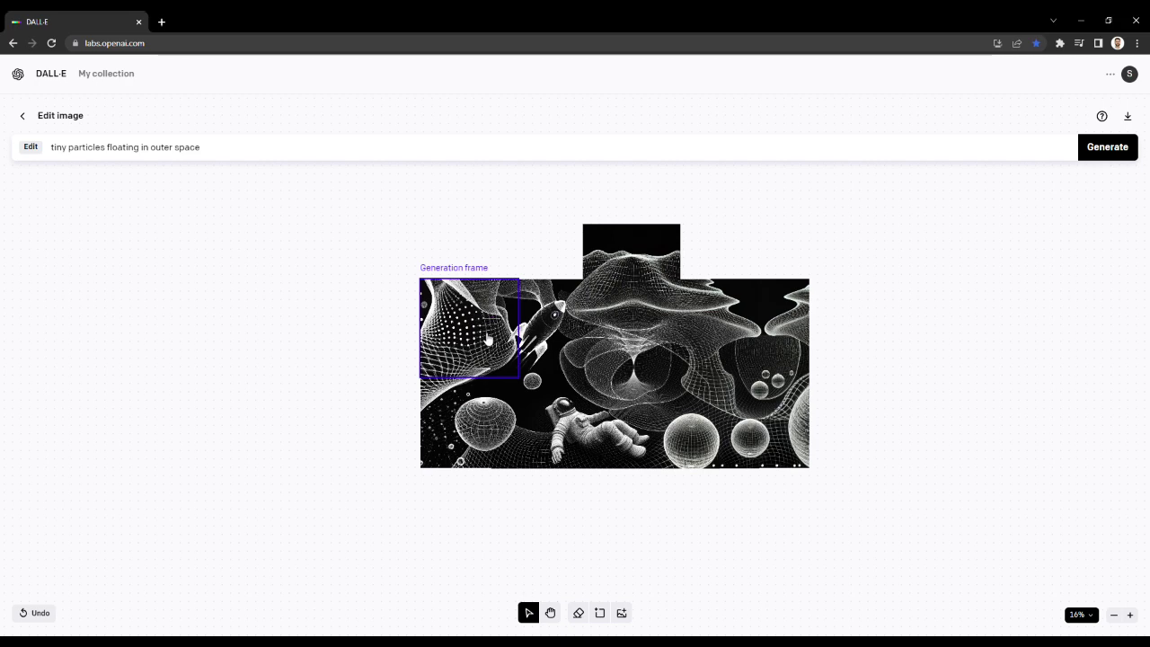
Step: Position the frame over the gap above the rocket and generate a fill
drag(488, 338, 557, 284)
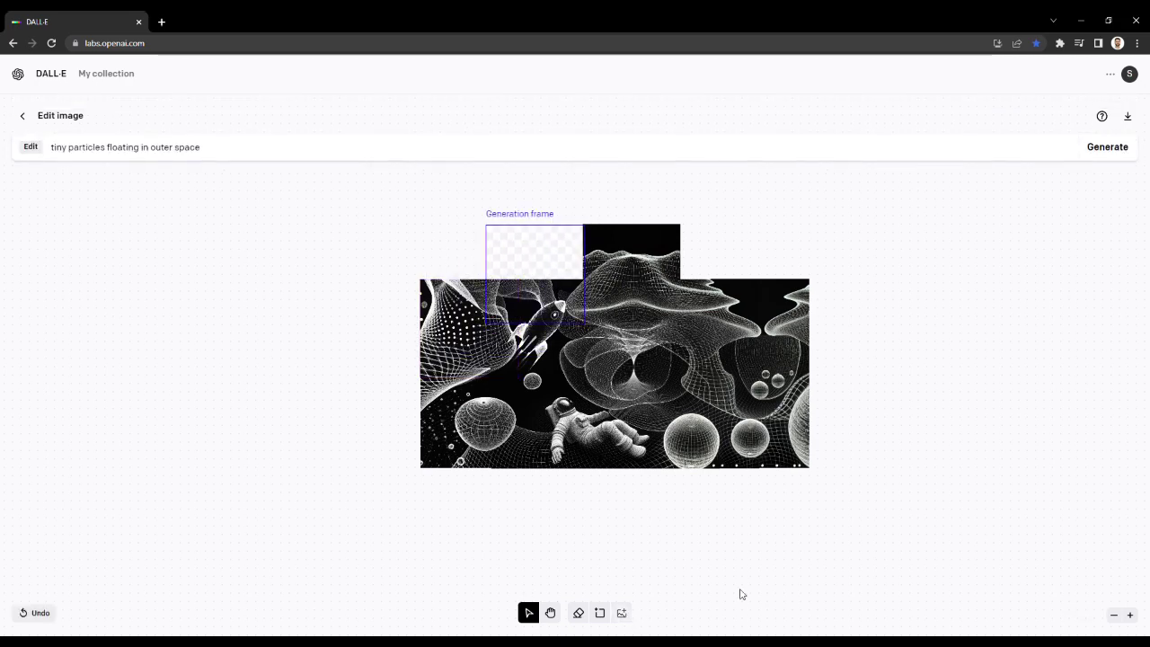
click(1132, 615)
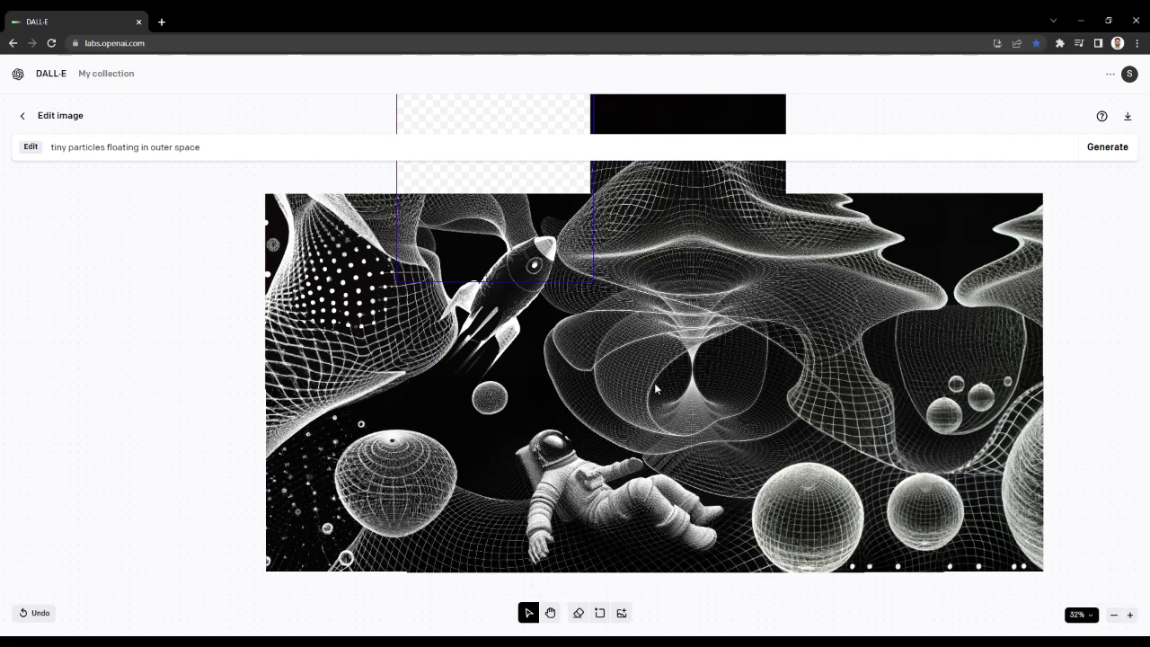
click(551, 612)
scroll(462, 333, up, 3)
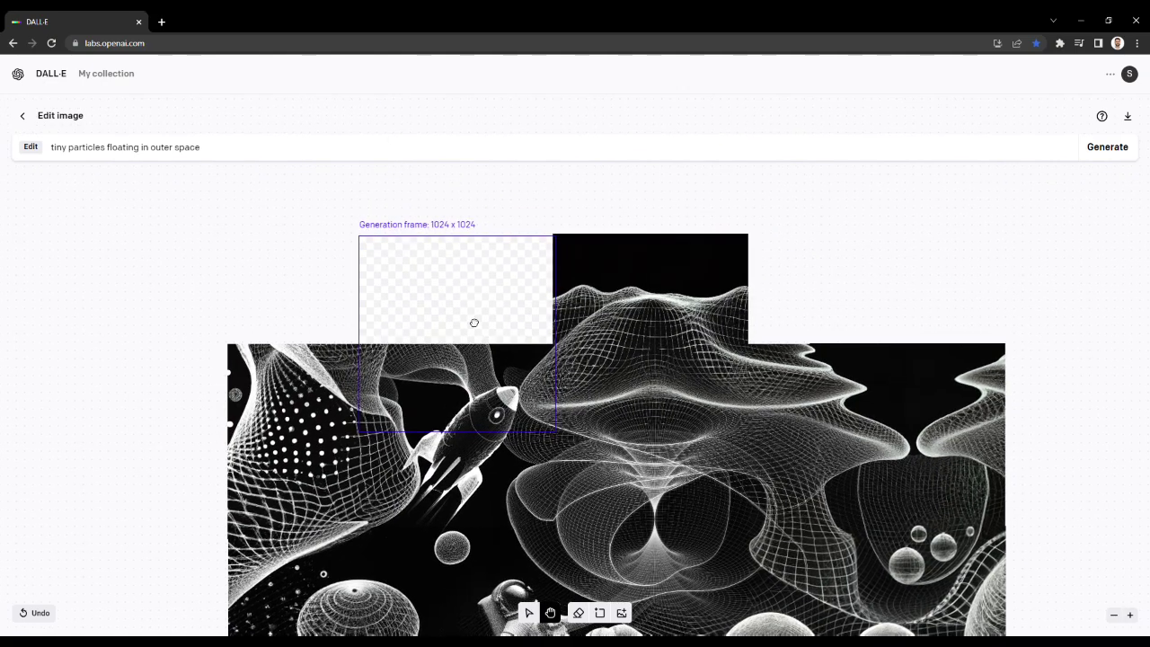
click(530, 612)
drag(495, 318, 522, 316)
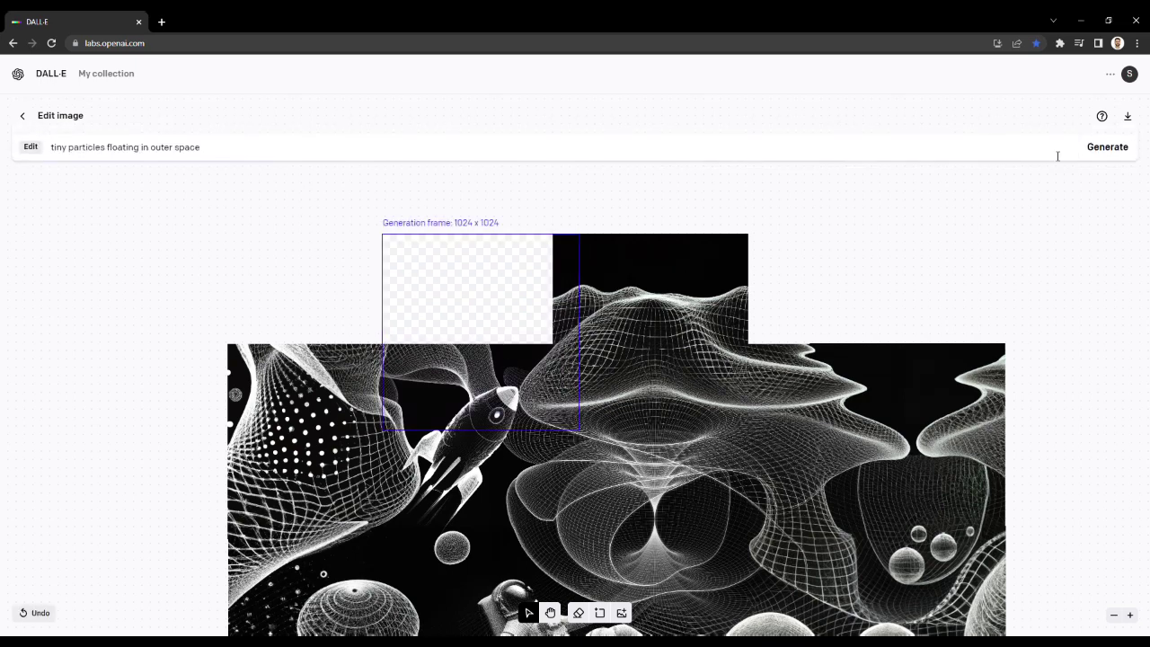
click(1091, 147)
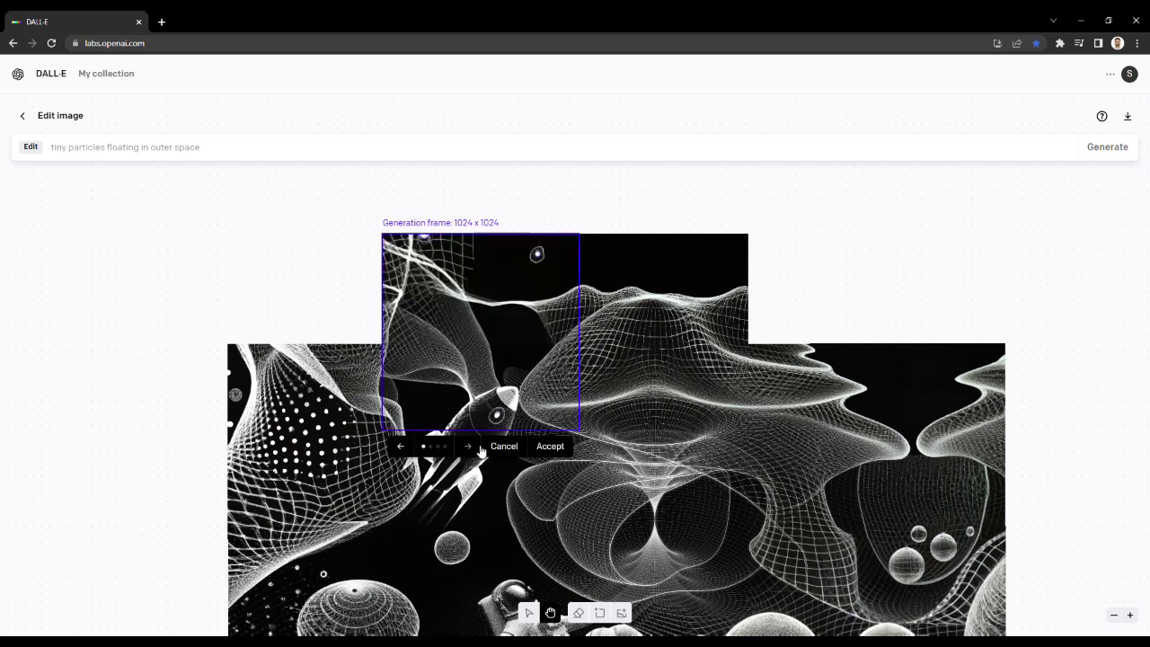
Step: Preview several of the generated variants for the gap above the rocket
click(468, 446)
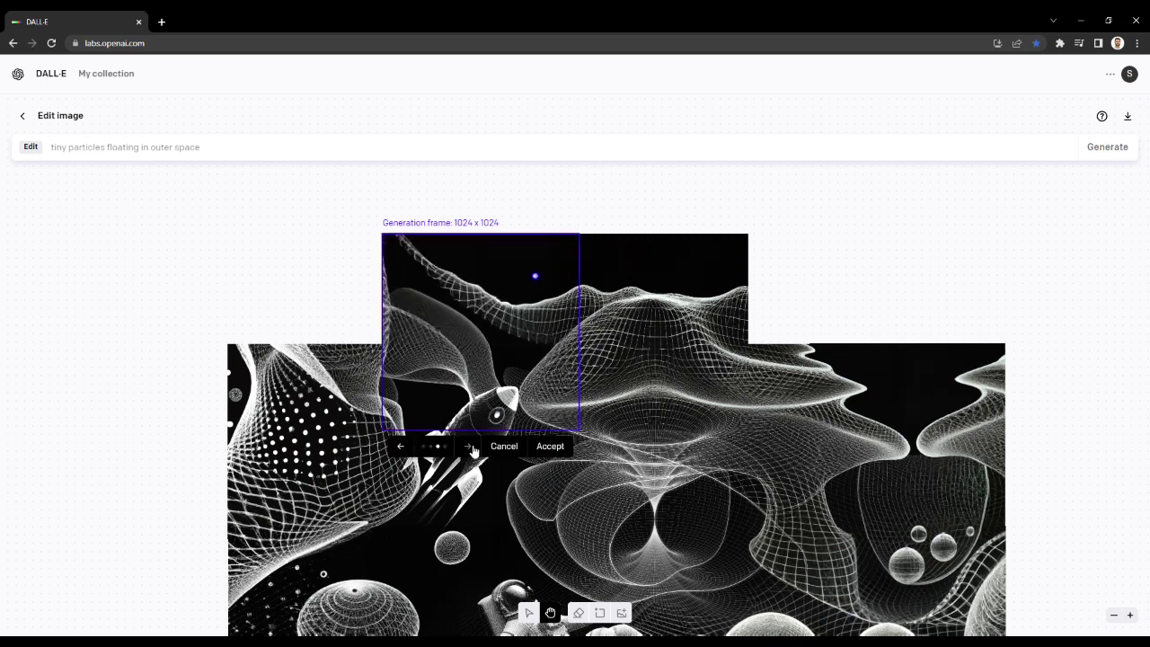
click(469, 447)
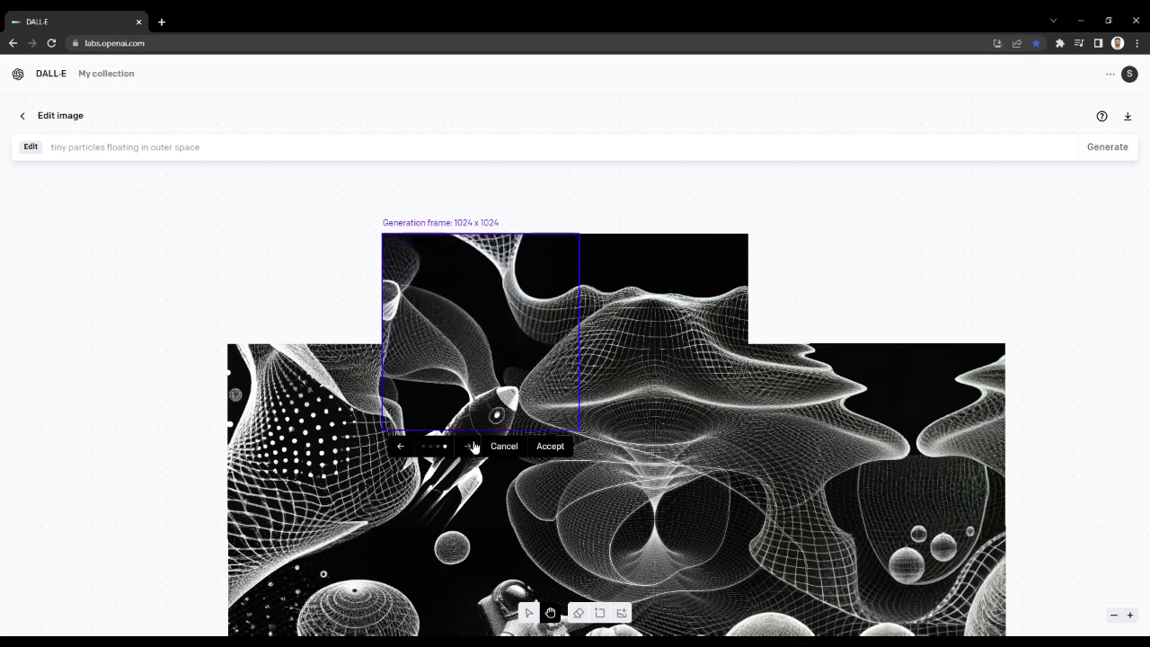
click(471, 446)
click(471, 447)
click(473, 446)
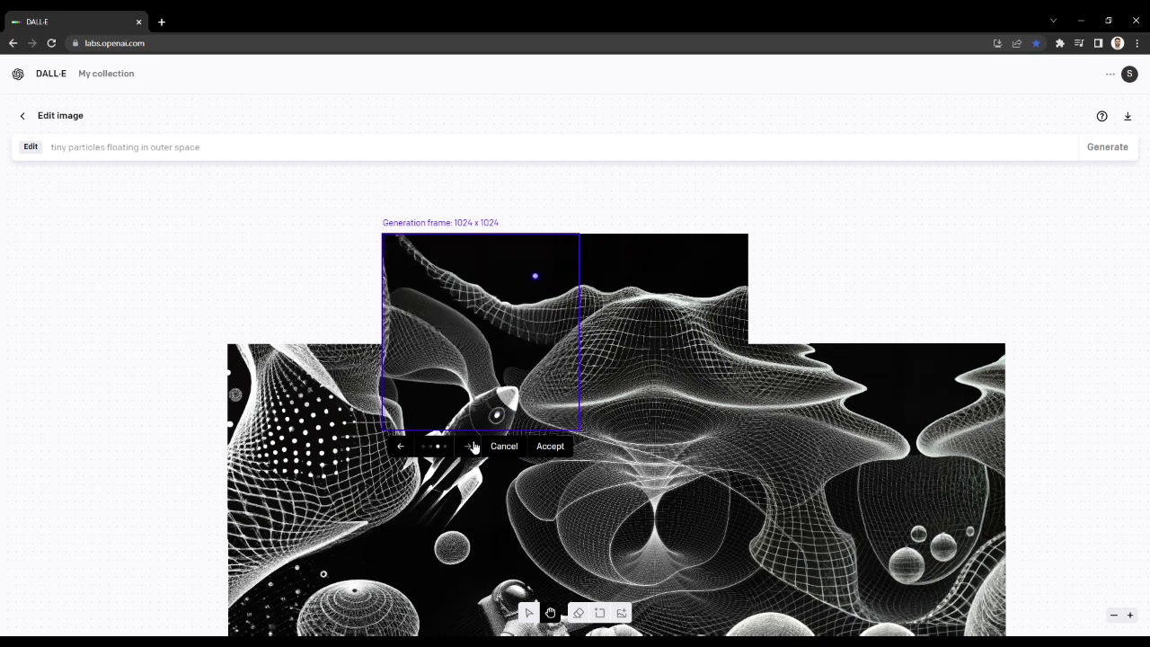
click(1113, 614)
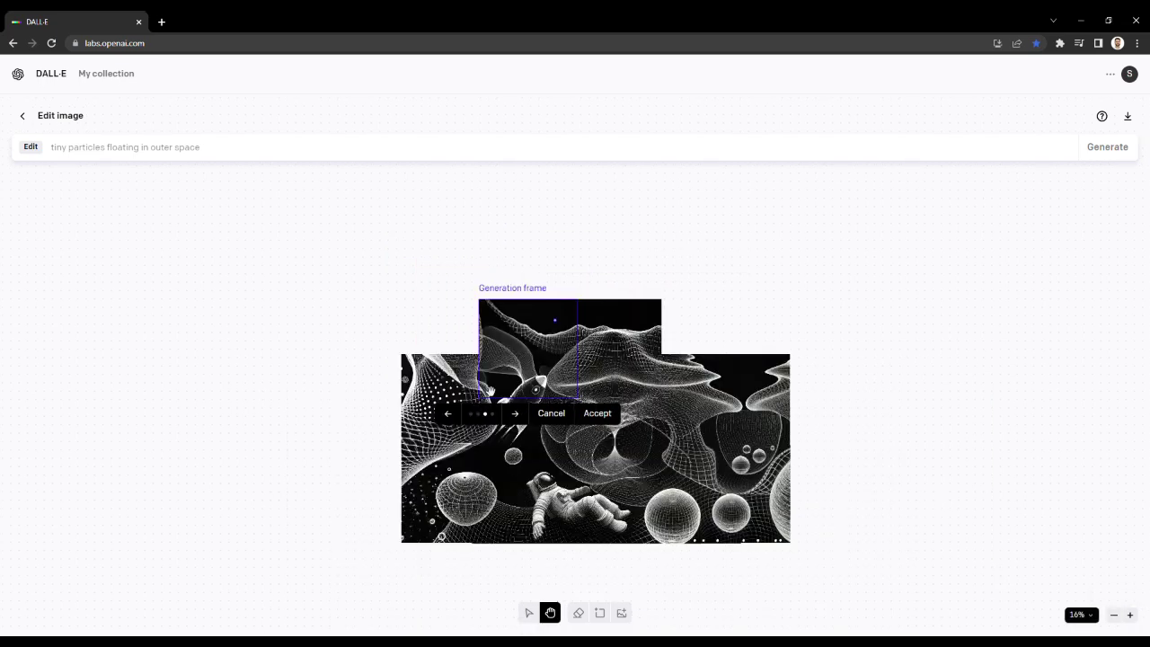
Step: Accept the chosen flowing wireframe fill and shift the frame to the top-left corner
click(516, 414)
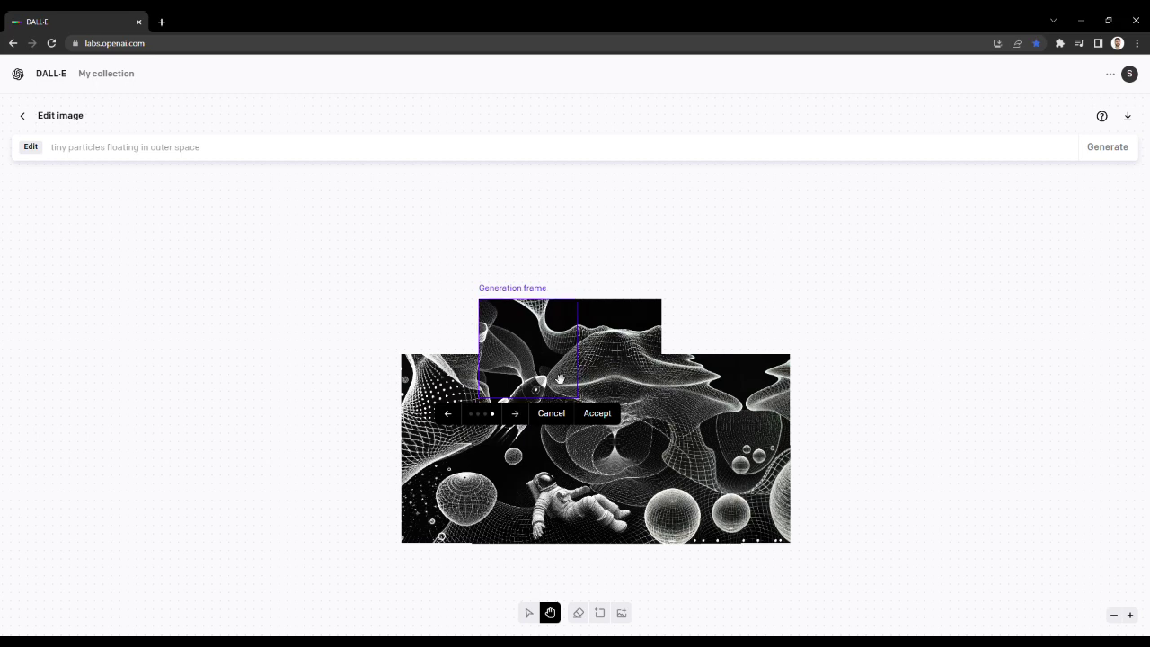
key(Left)
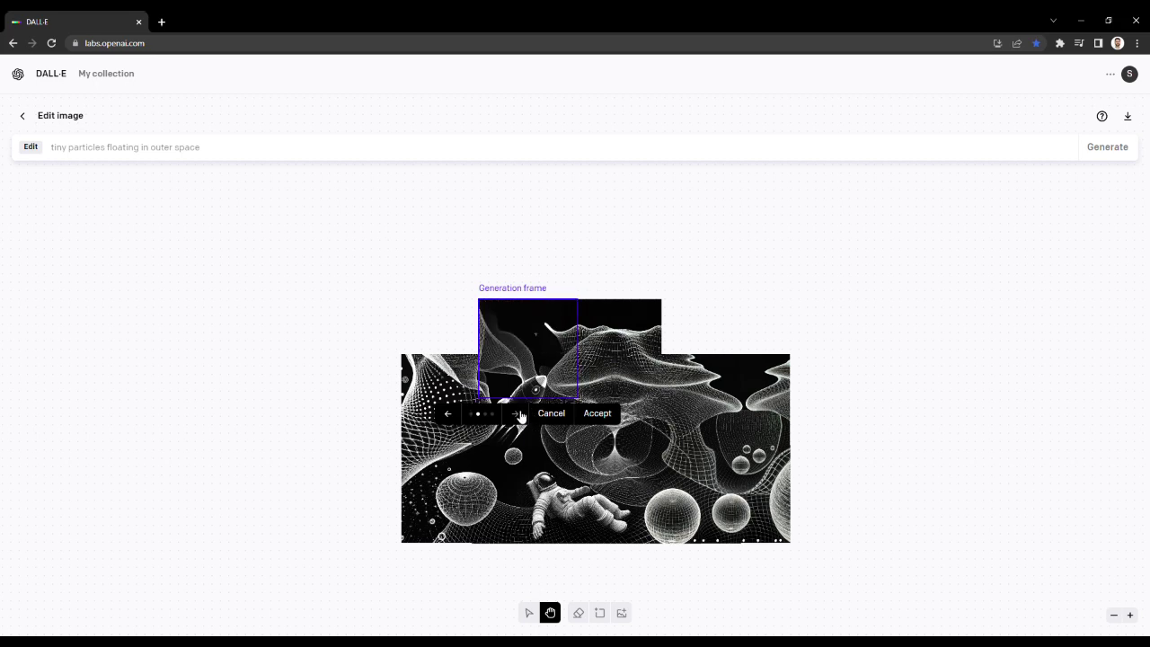
click(519, 415)
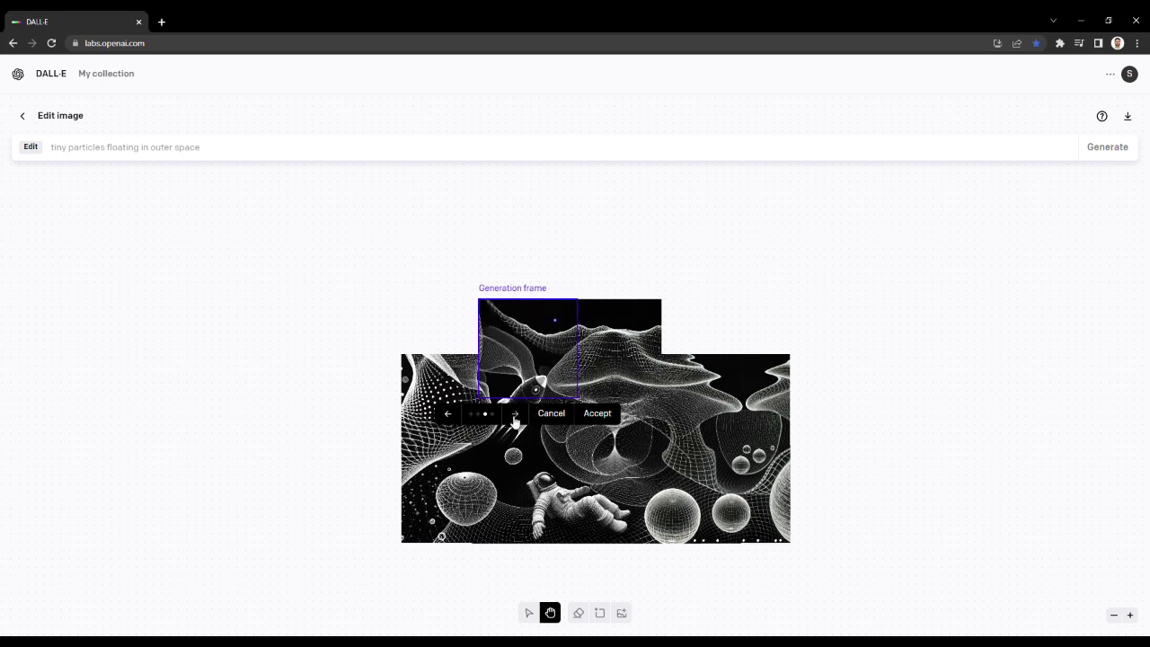
click(451, 415)
click(525, 415)
click(451, 415)
click(517, 416)
click(519, 416)
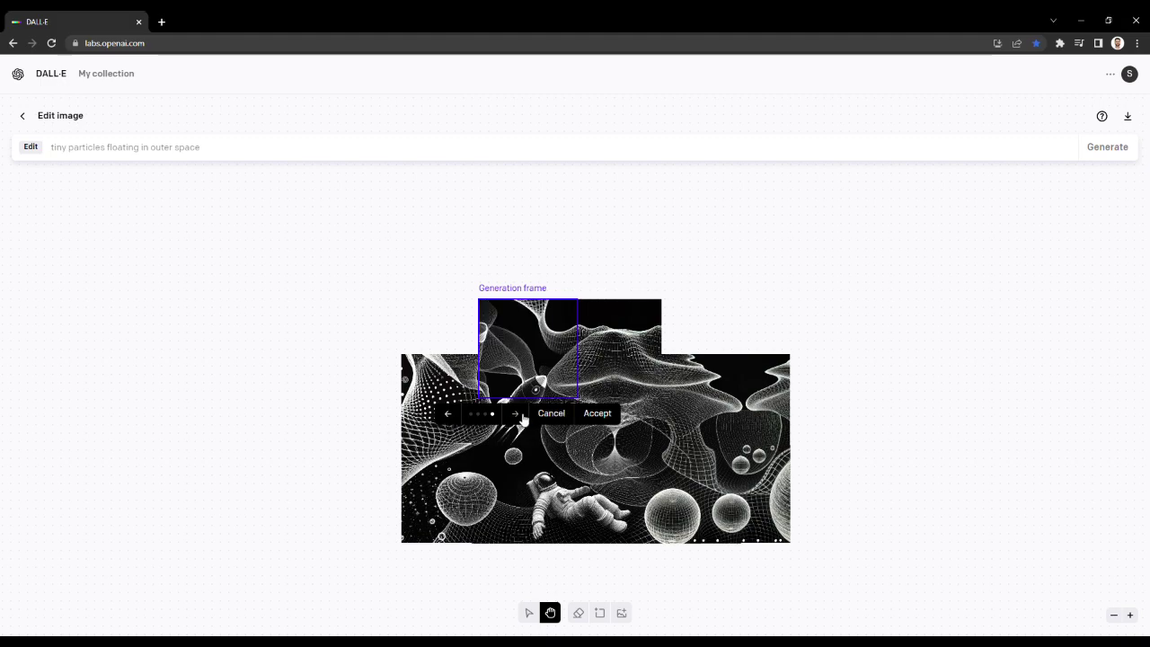
click(597, 413)
drag(528, 349, 450, 348)
Step: Fine-tune the frame over the top-left corner and generate a fill
click(1129, 615)
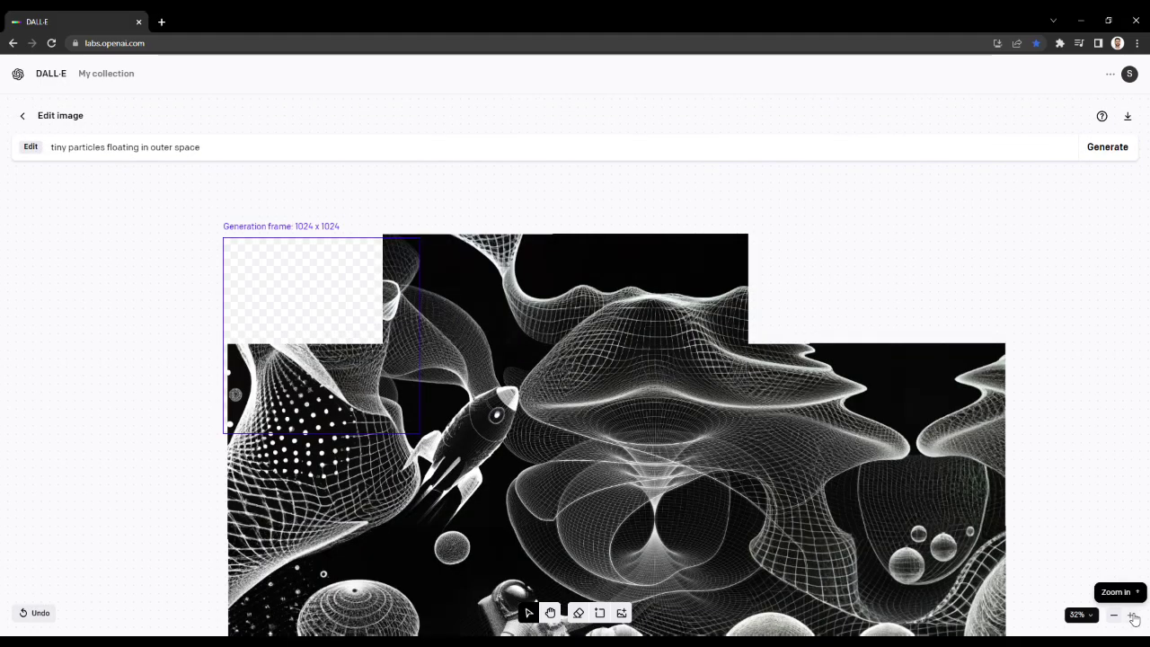
drag(336, 351, 343, 357)
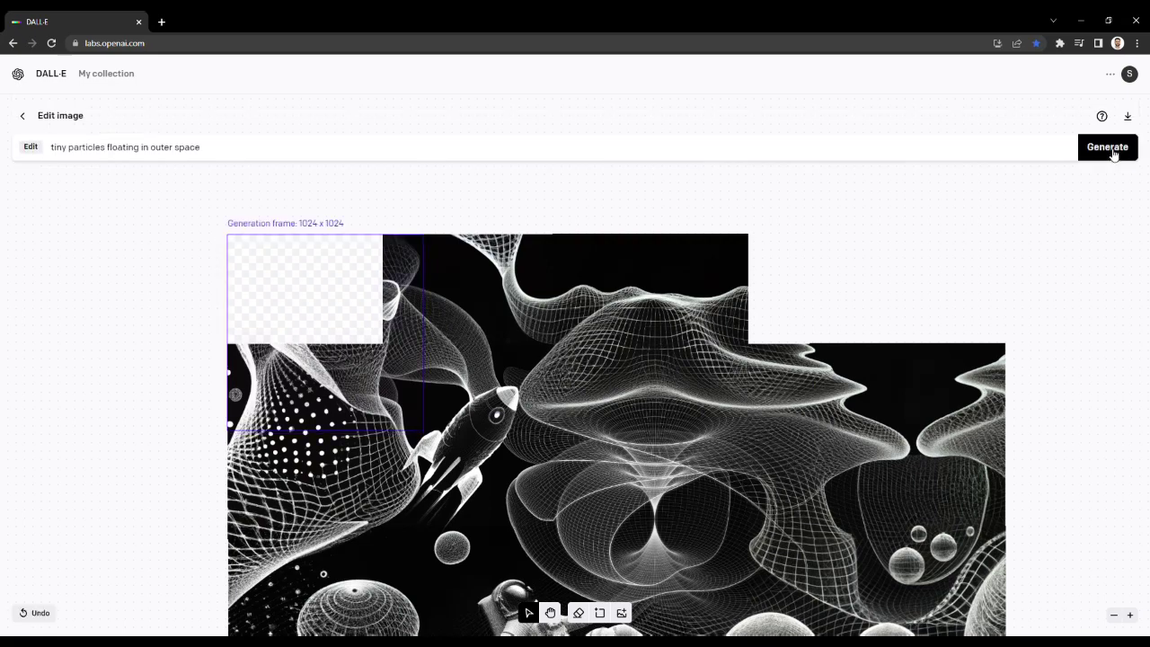
click(1109, 147)
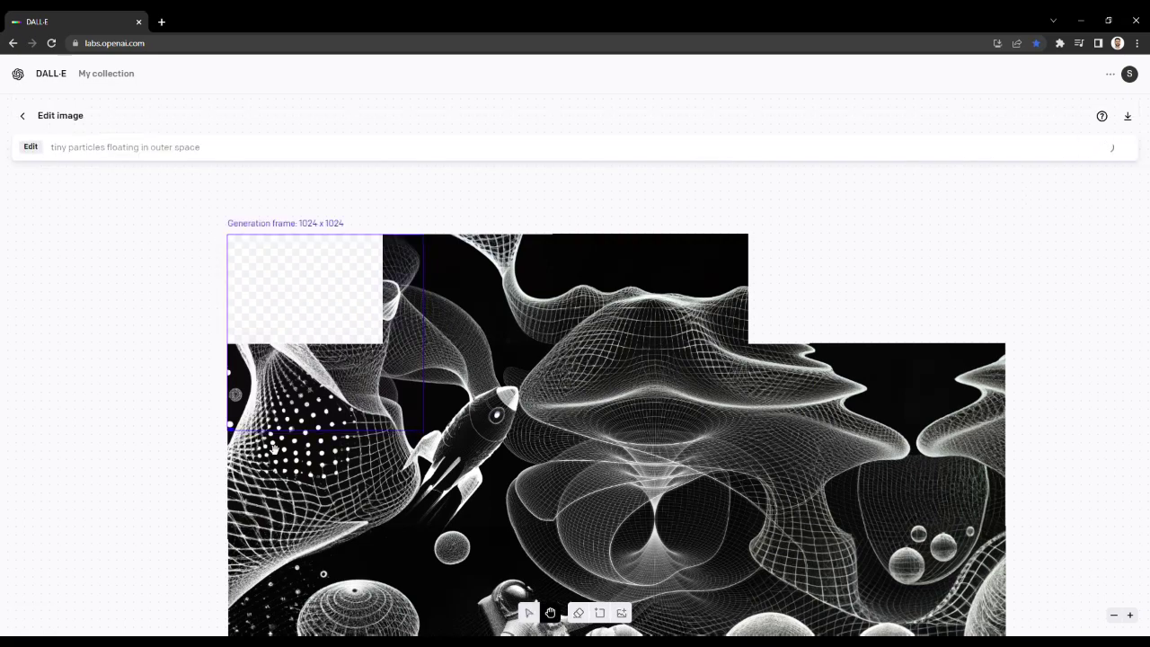
Step: Step through the six generated top-left corner variants
scroll(757, 511, down, 2)
key(ctrl+minus)
scroll(925, 522, right, 2)
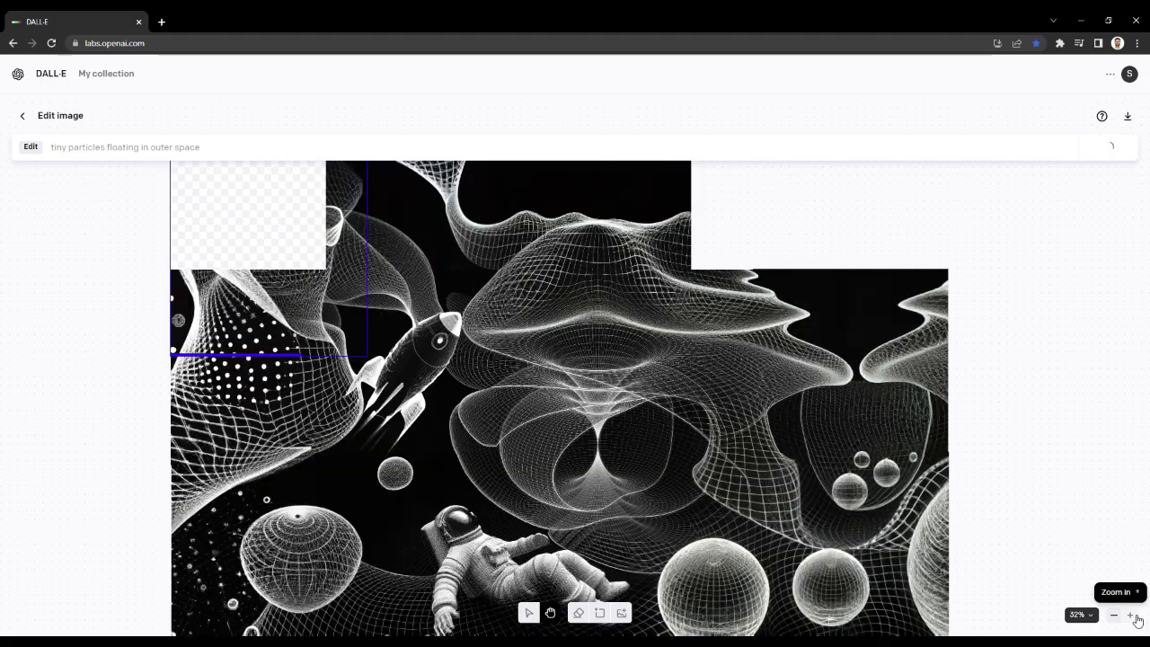
click(1129, 614)
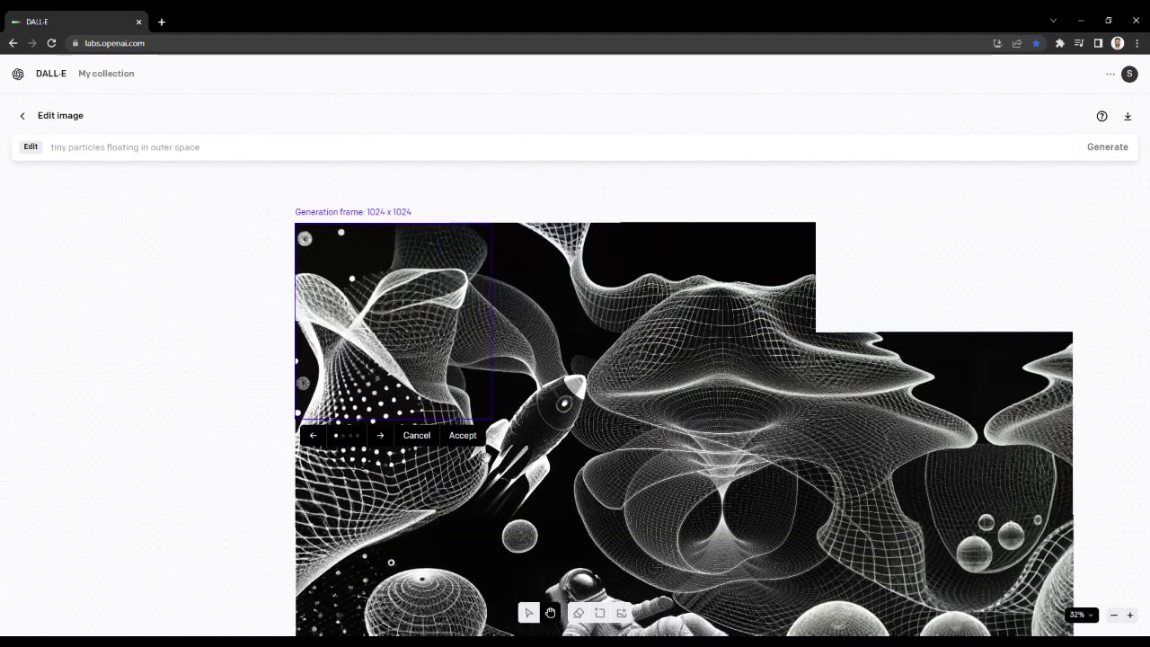
click(385, 439)
click(386, 440)
click(386, 440)
click(387, 440)
click(386, 440)
click(386, 441)
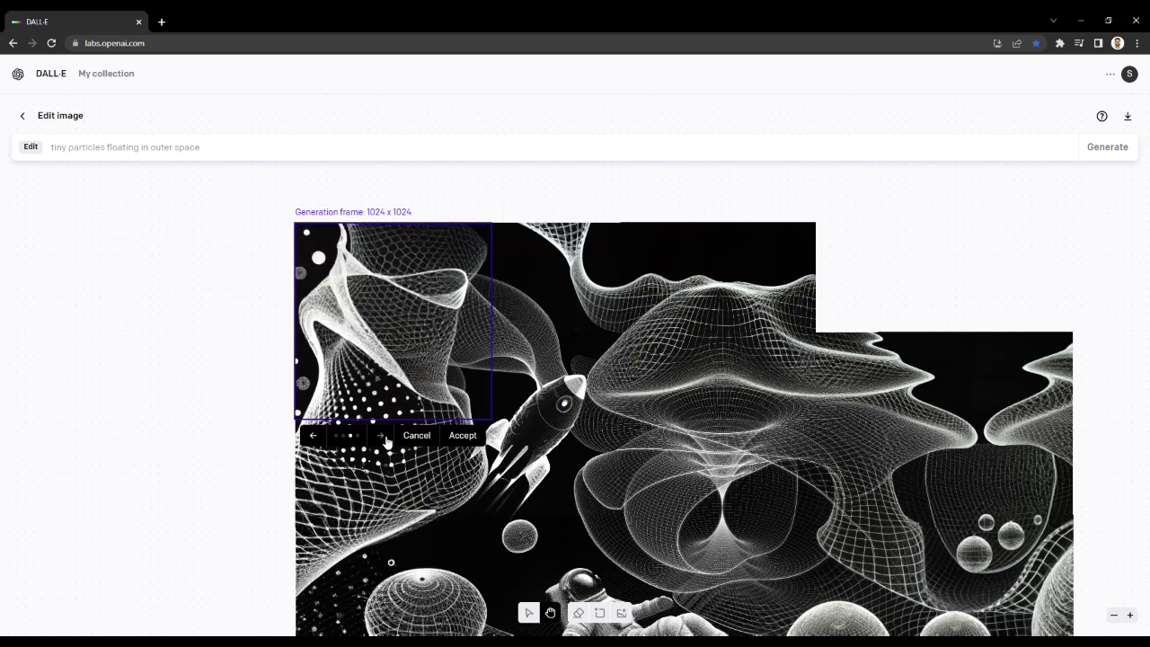
Step: Accept the top-left fill and place the frame over the empty top-right corner
click(313, 436)
key(Return)
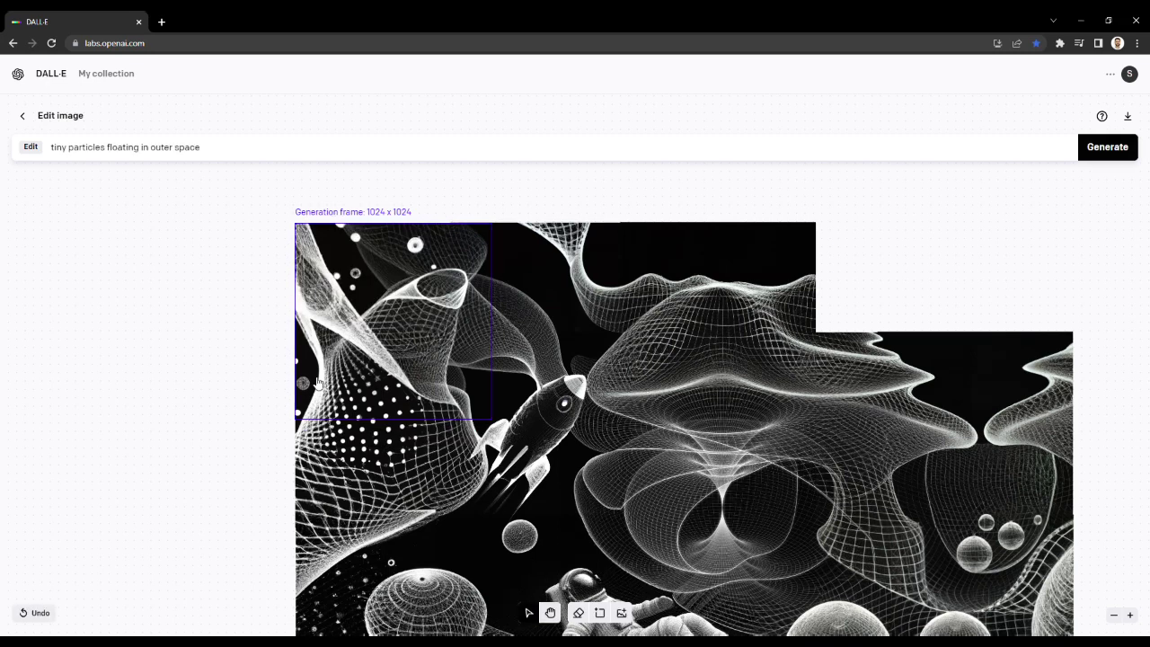
drag(317, 337, 1078, 422)
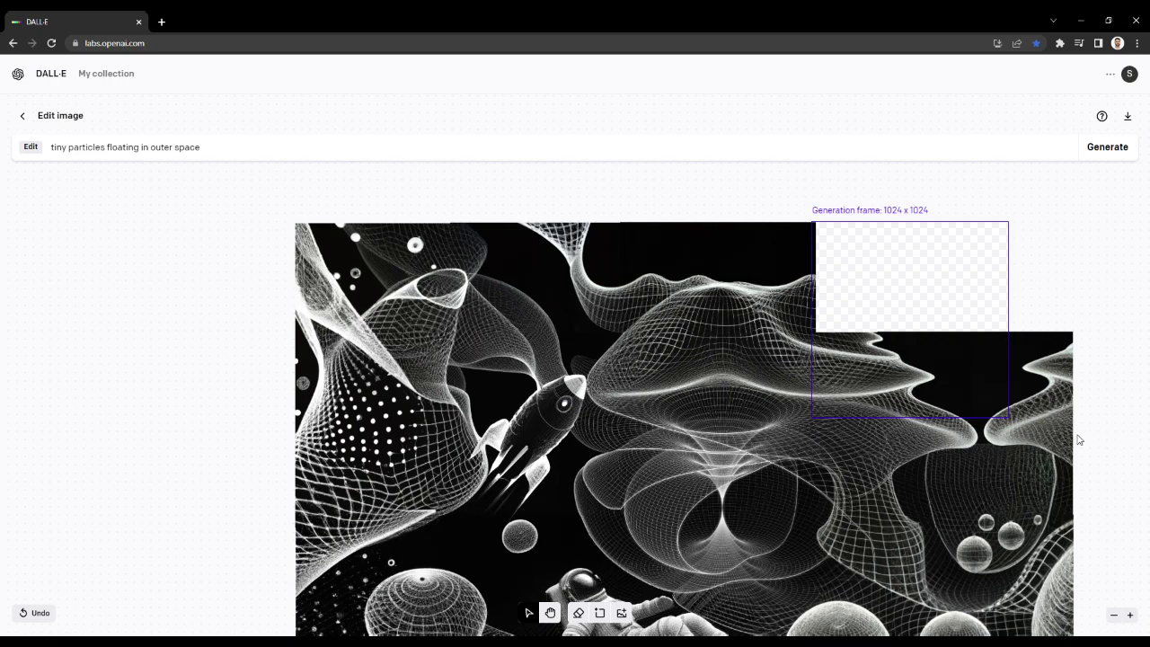
click(1113, 615)
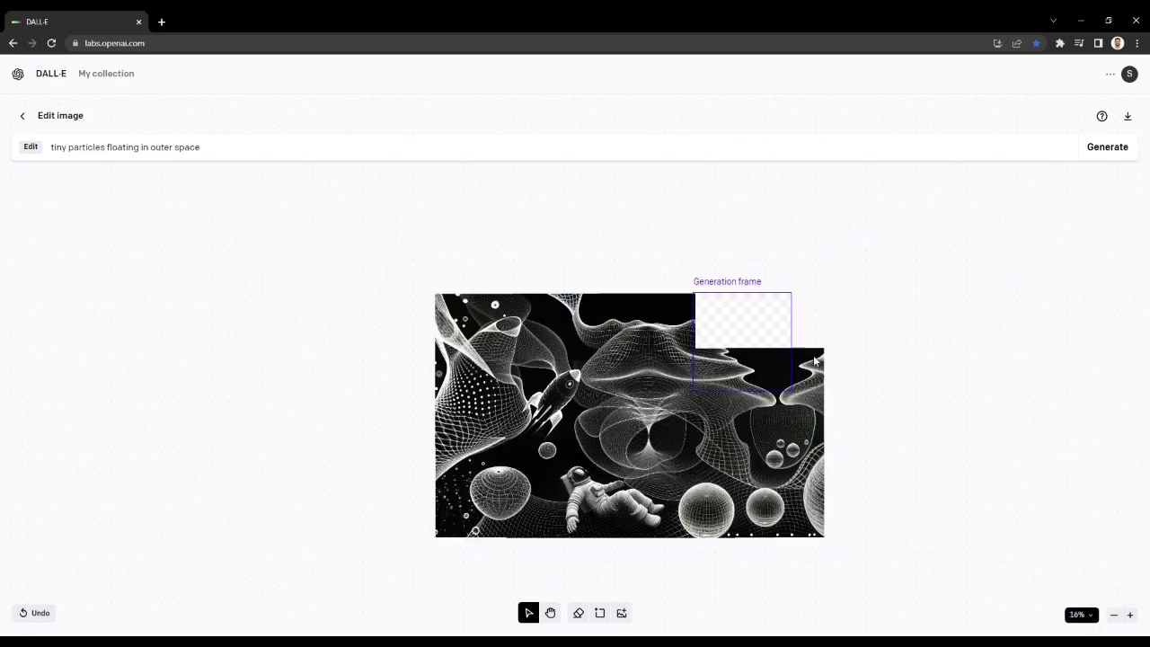
click(1130, 615)
drag(958, 295, 932, 293)
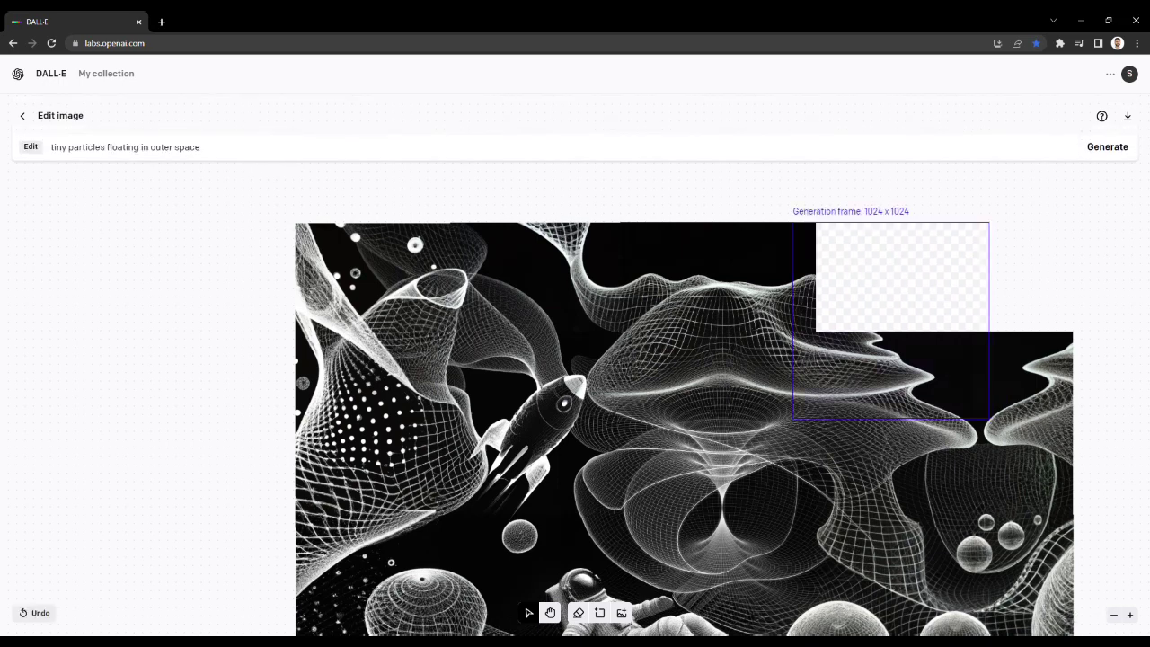
Step: Replace the prompt with 'army of UFO's' and generate
drag(224, 151, 54, 158)
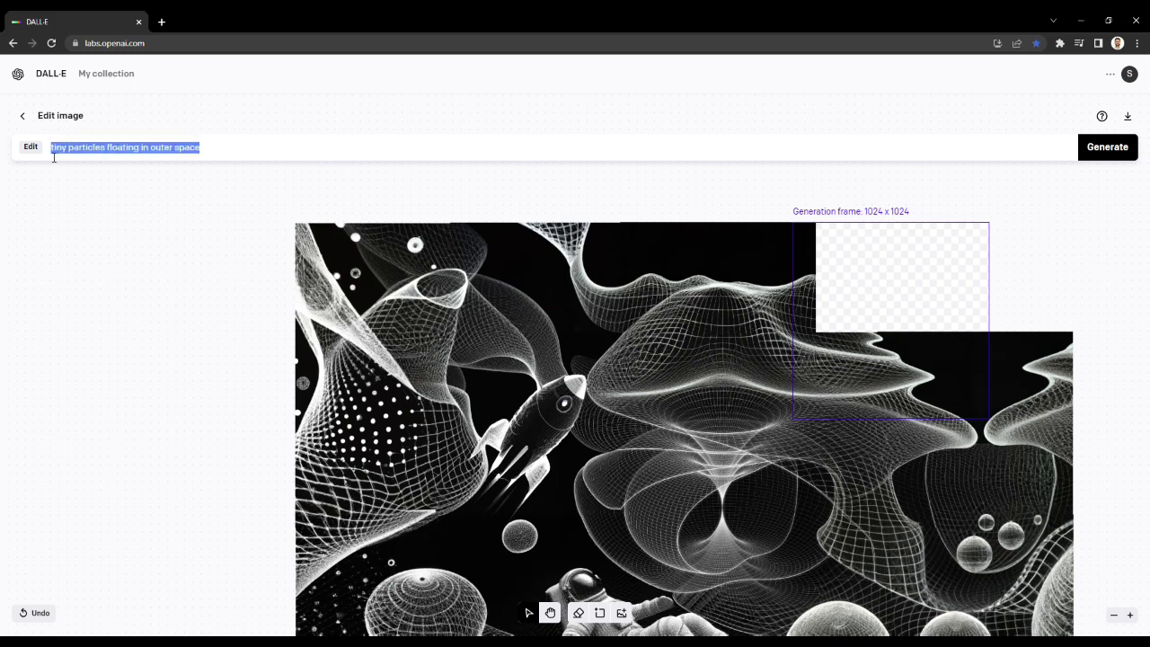
drag(206, 148, 61, 153)
text(army of UFO's)
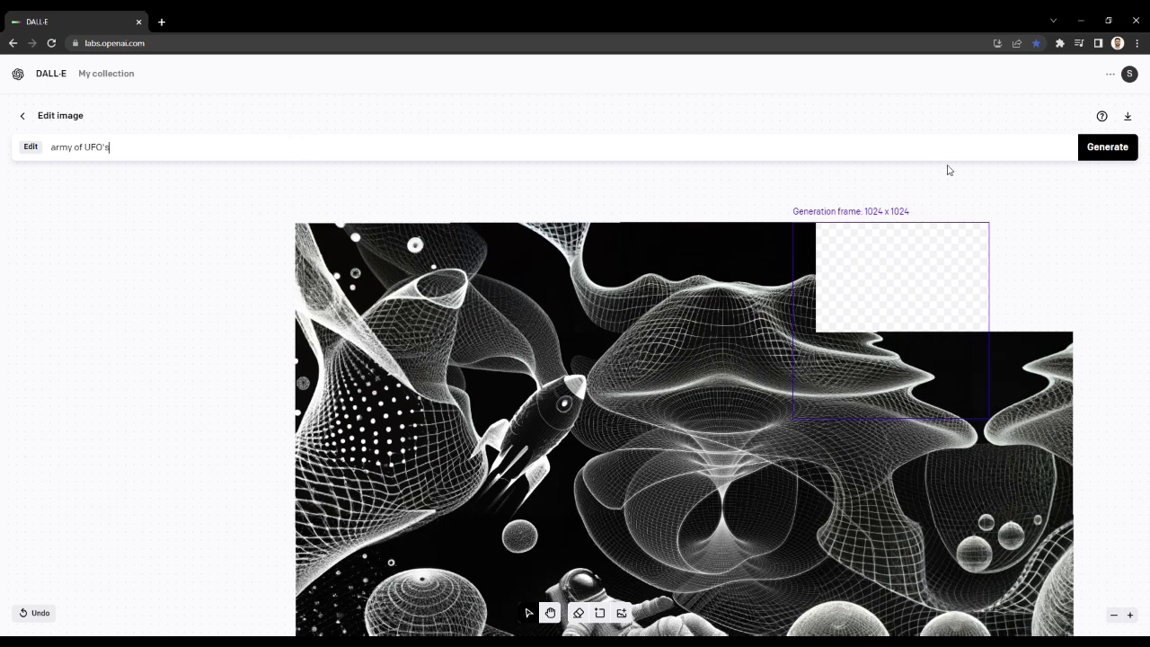
click(1106, 149)
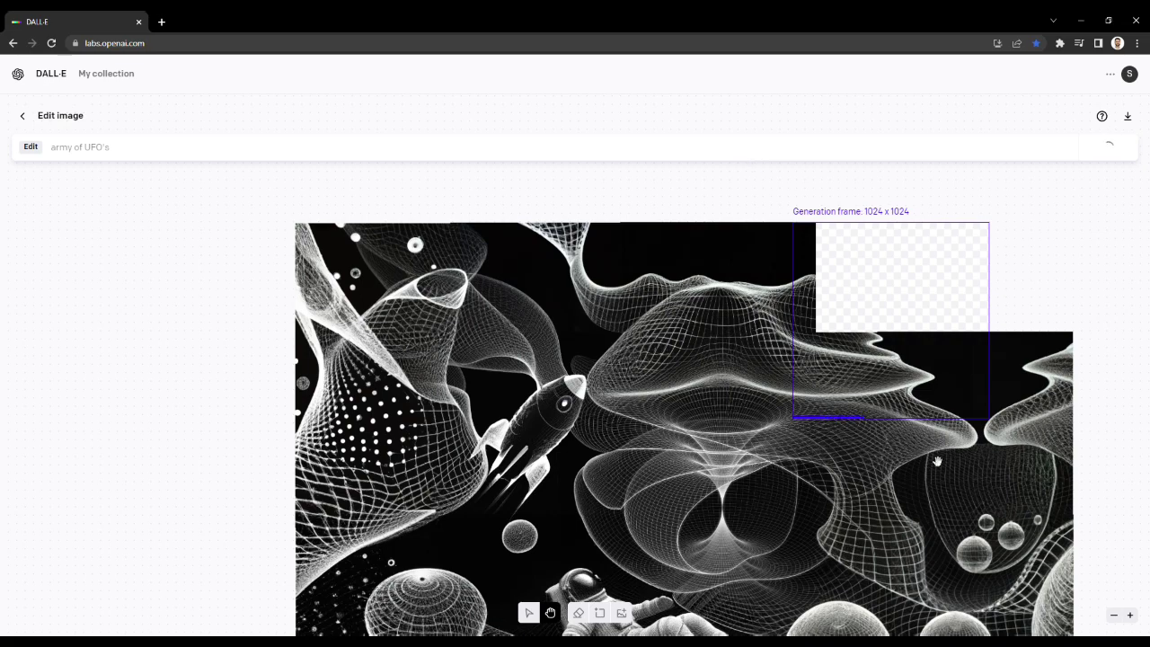
Step: Review the UFO army variants and cancel them
scroll(1106, 548, down, 5)
scroll(1105, 549, right, 5)
click(1114, 615)
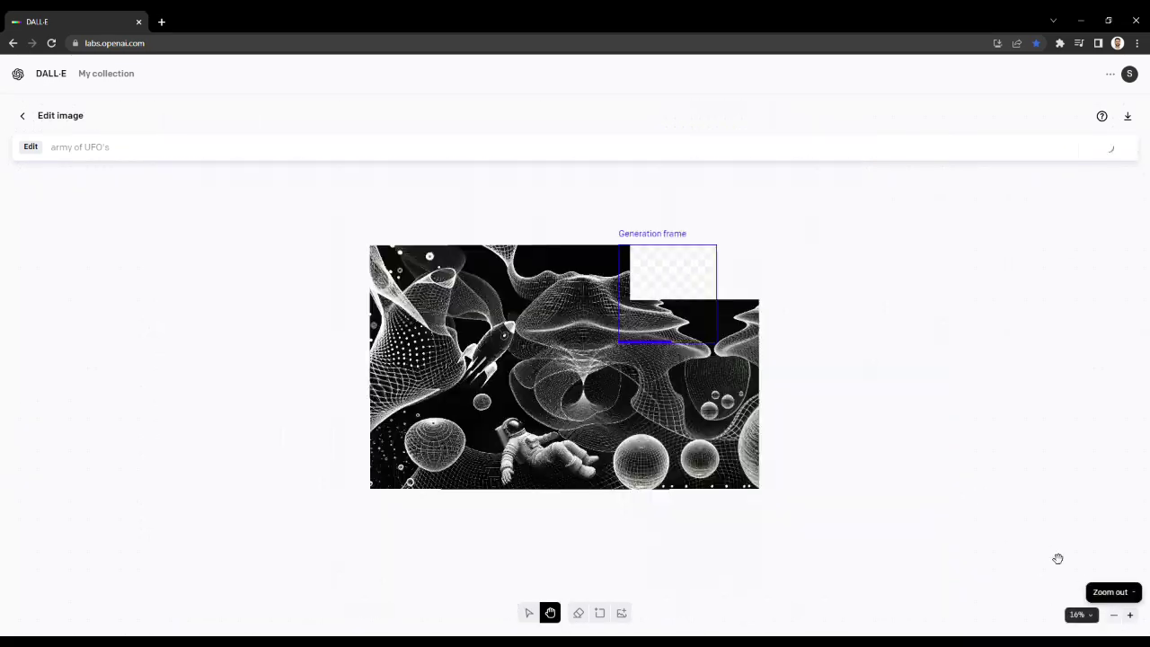
scroll(854, 490, up, 1)
click(1131, 615)
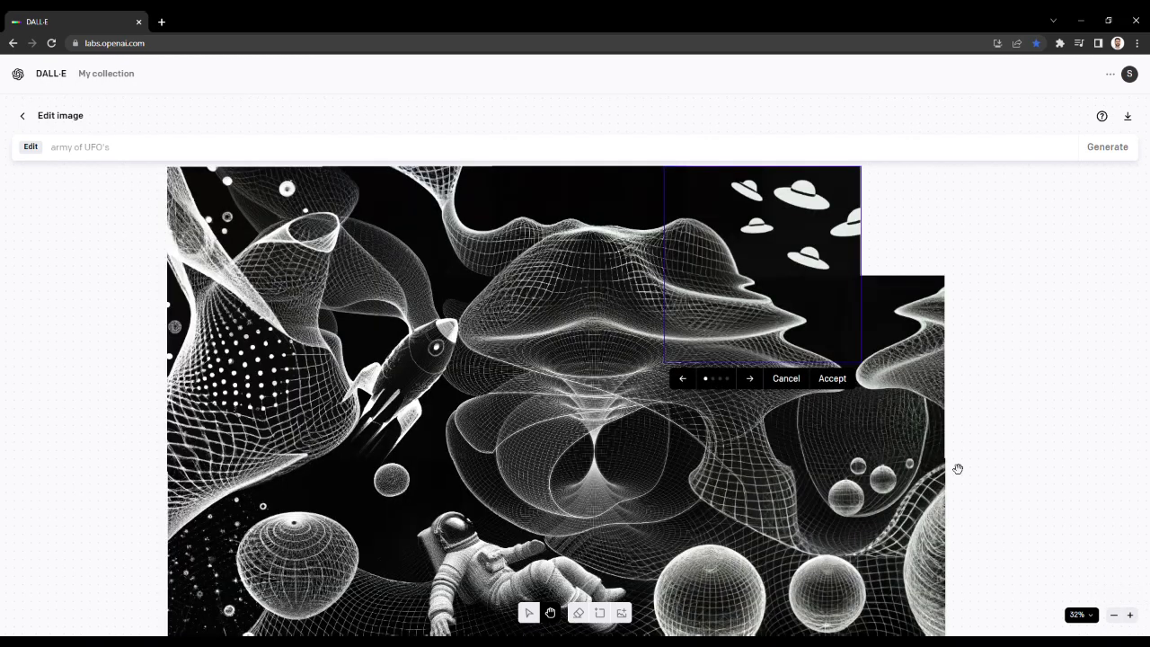
click(753, 380)
click(753, 380)
click(753, 380)
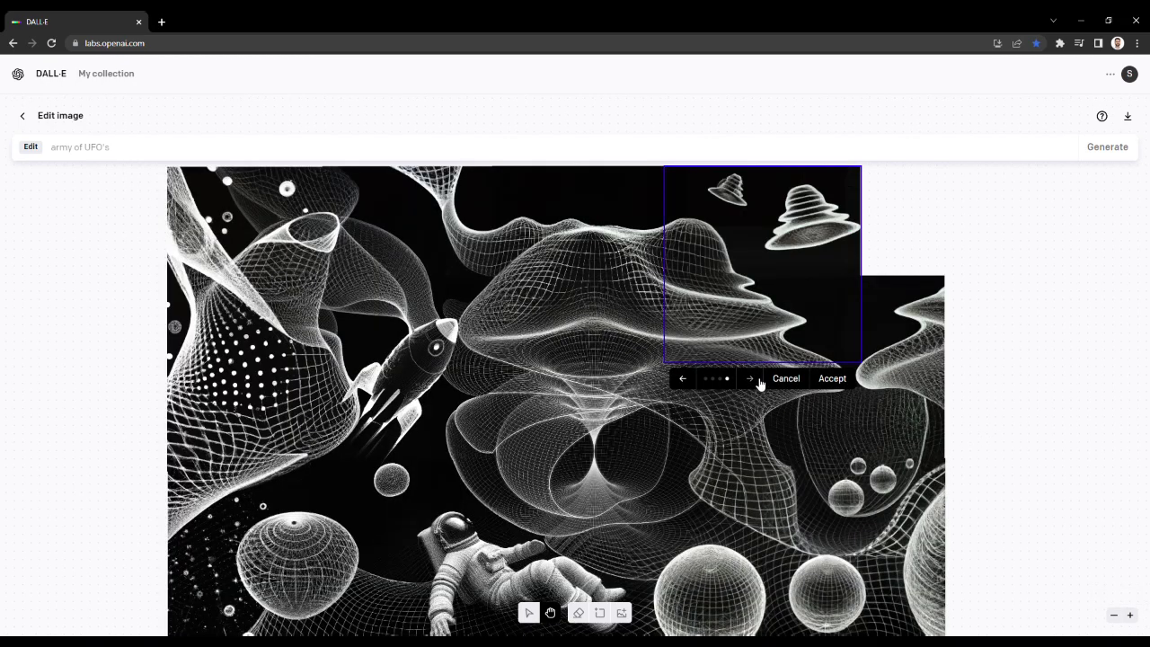
click(757, 382)
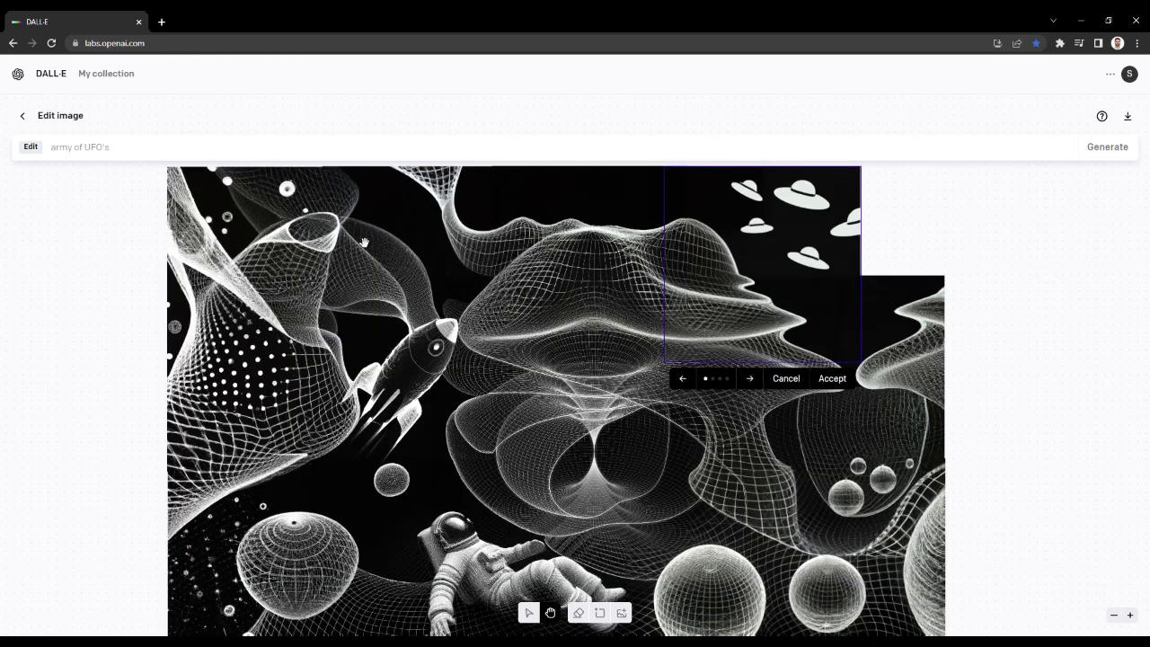
click(786, 379)
Step: Generate with the prompt 'wireframe of a UFO' and cycle through the results
drag(112, 147, 49, 152)
text(wireframe of a)
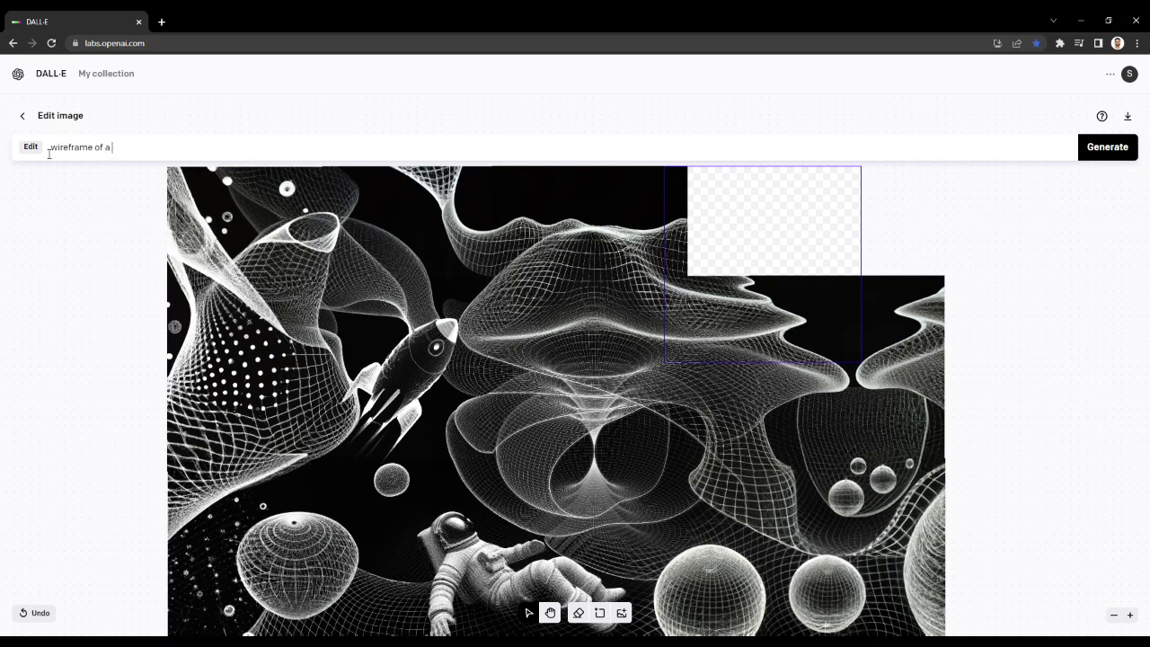
text(nUFO)
click(1122, 154)
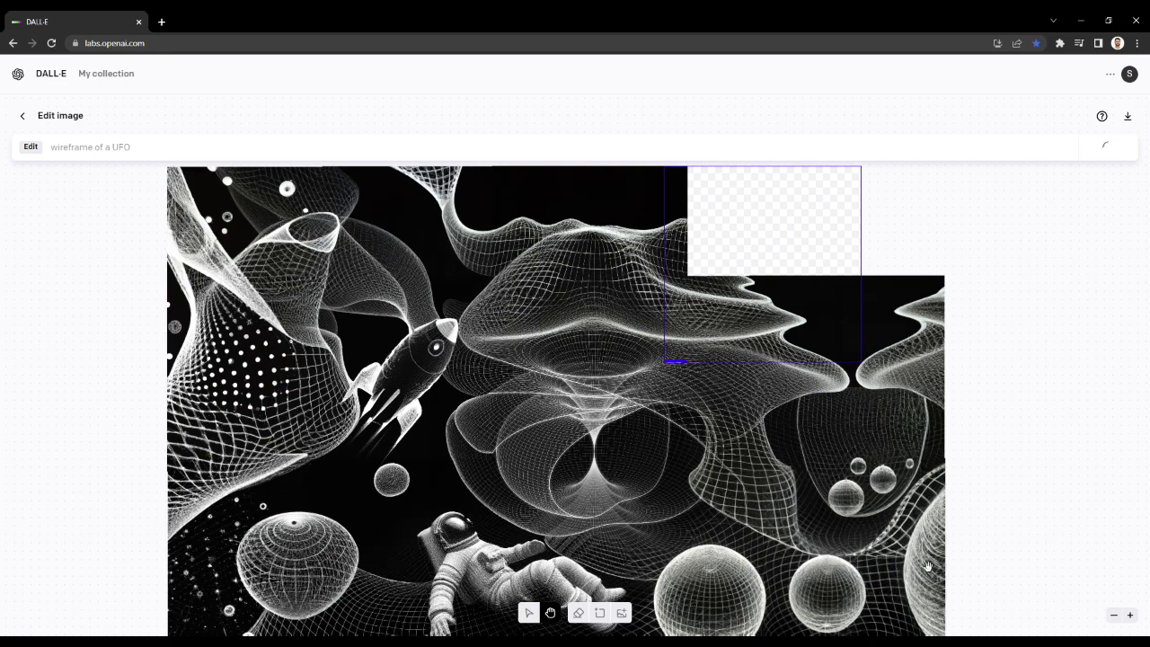
click(1113, 615)
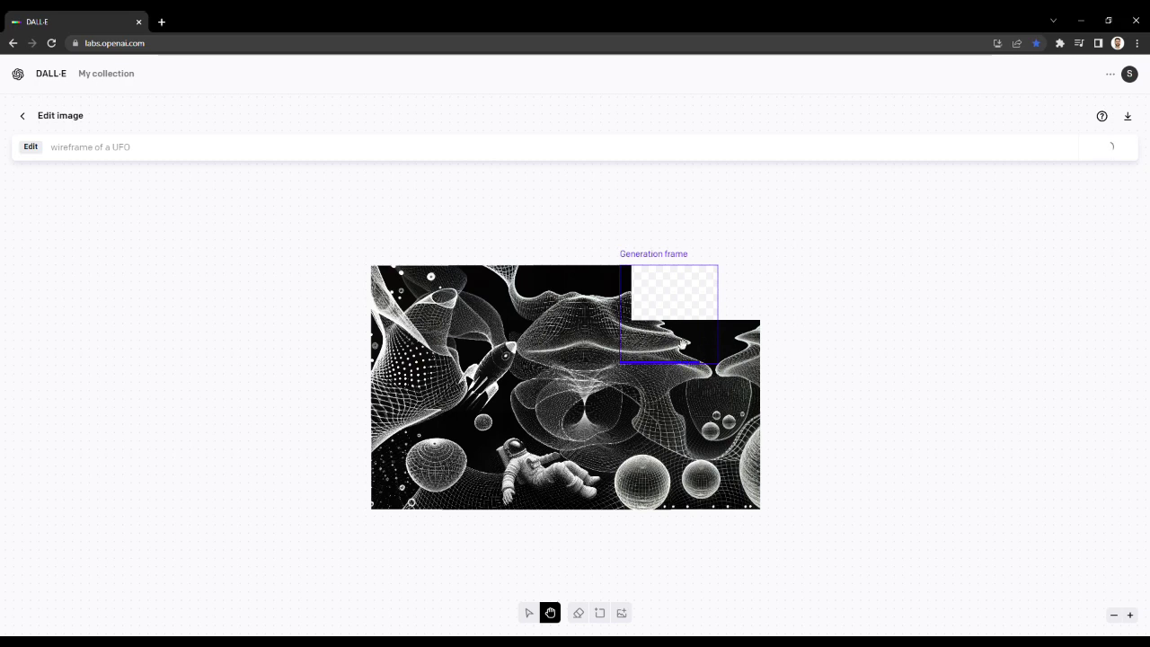
click(657, 379)
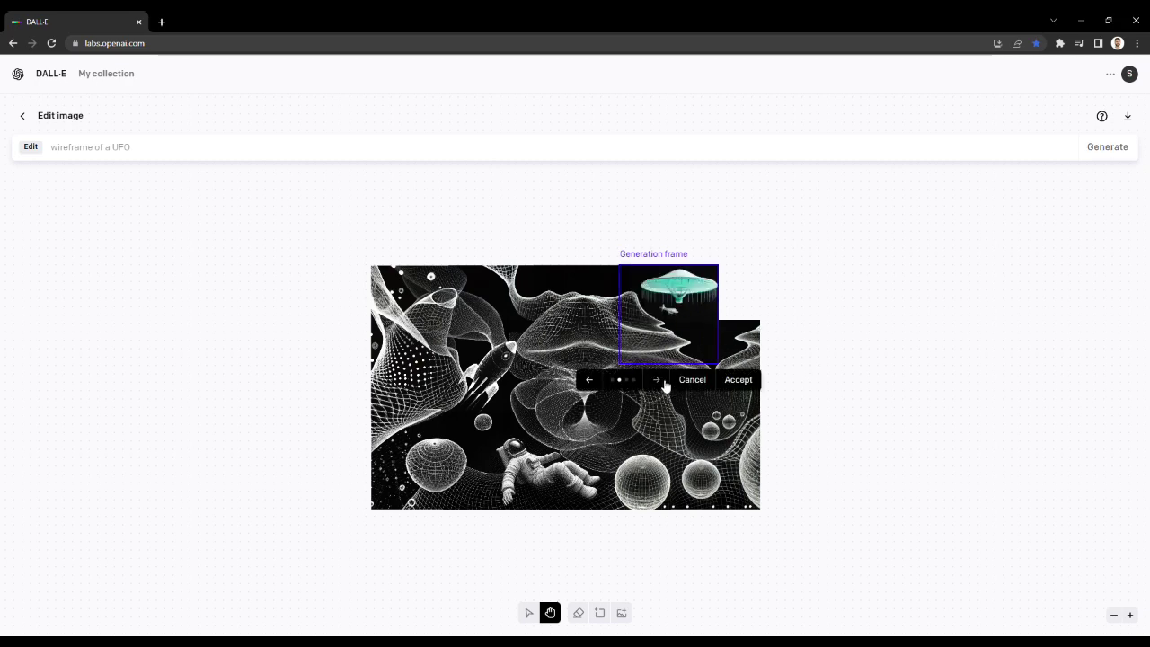
click(657, 379)
click(659, 380)
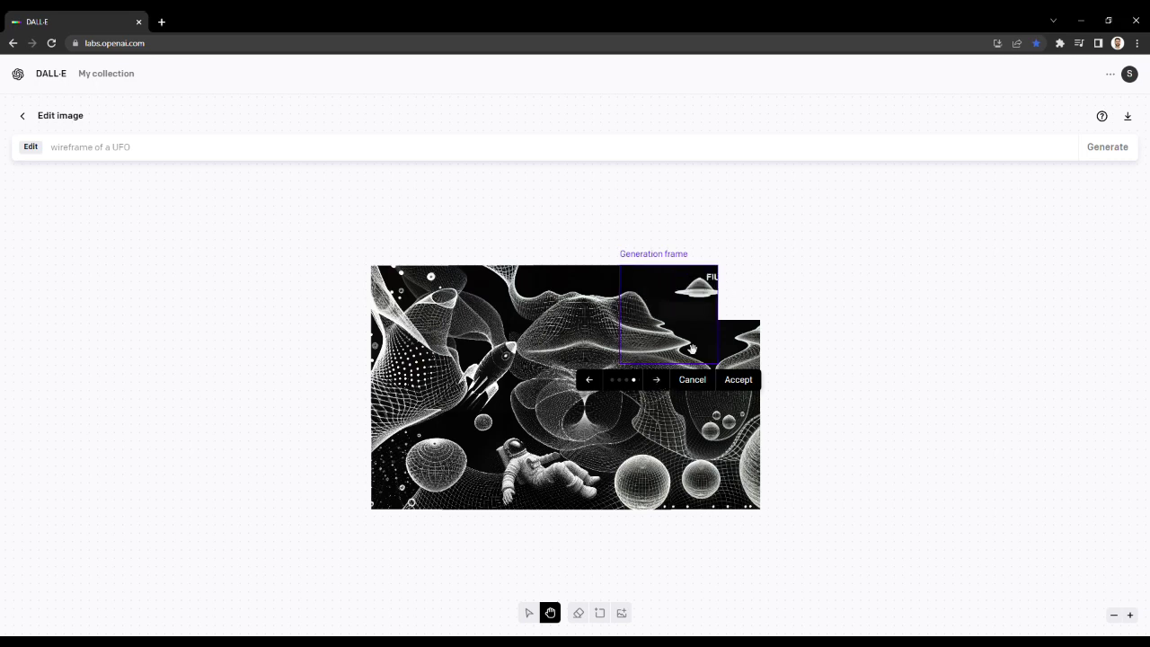
click(659, 379)
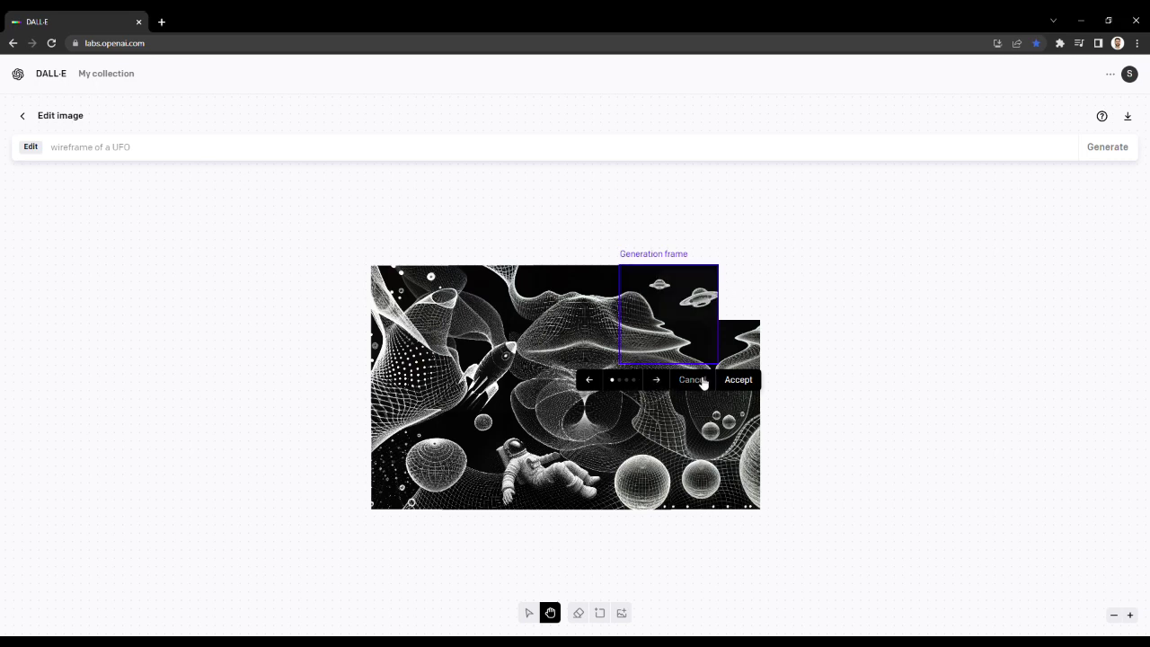
Step: Discard the UFO results and generate with the prompt 'wireframe of a satellite'
click(692, 380)
double_click(122, 147)
text(sa)
text(ttelite)
key(BackSpace)
key(BackSpace)
key(BackSpace)
key(BackSpace)
key(BackSpace)
key(BackSpace)
key(BackSpace)
key(BackSpace)
text(tellite)
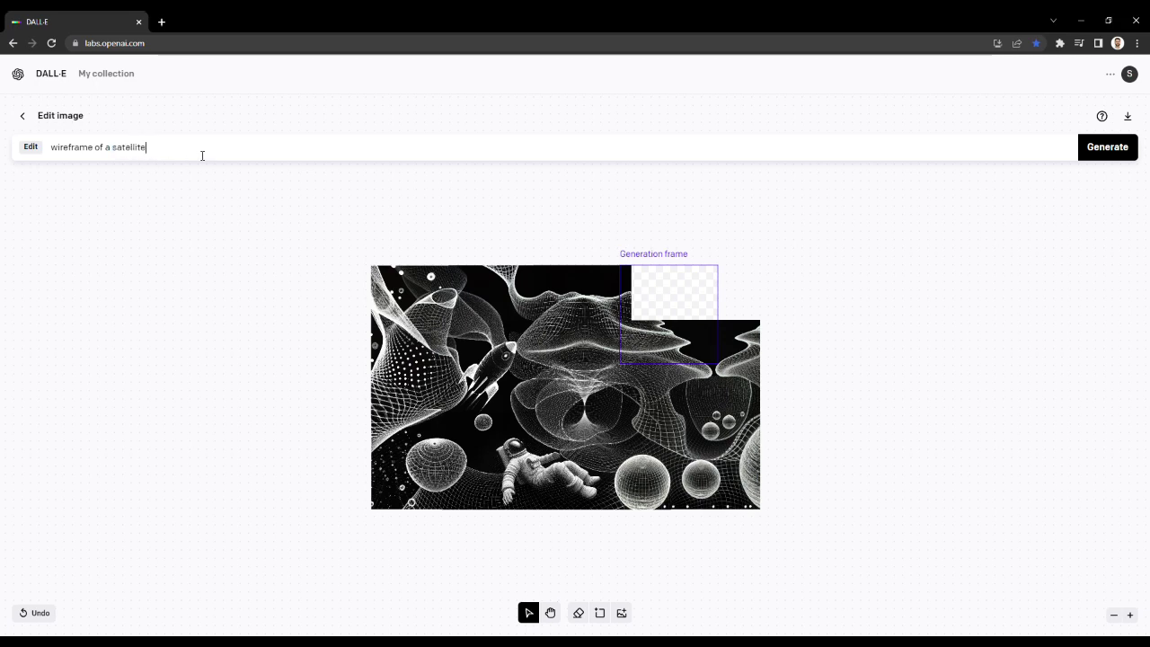
click(1113, 150)
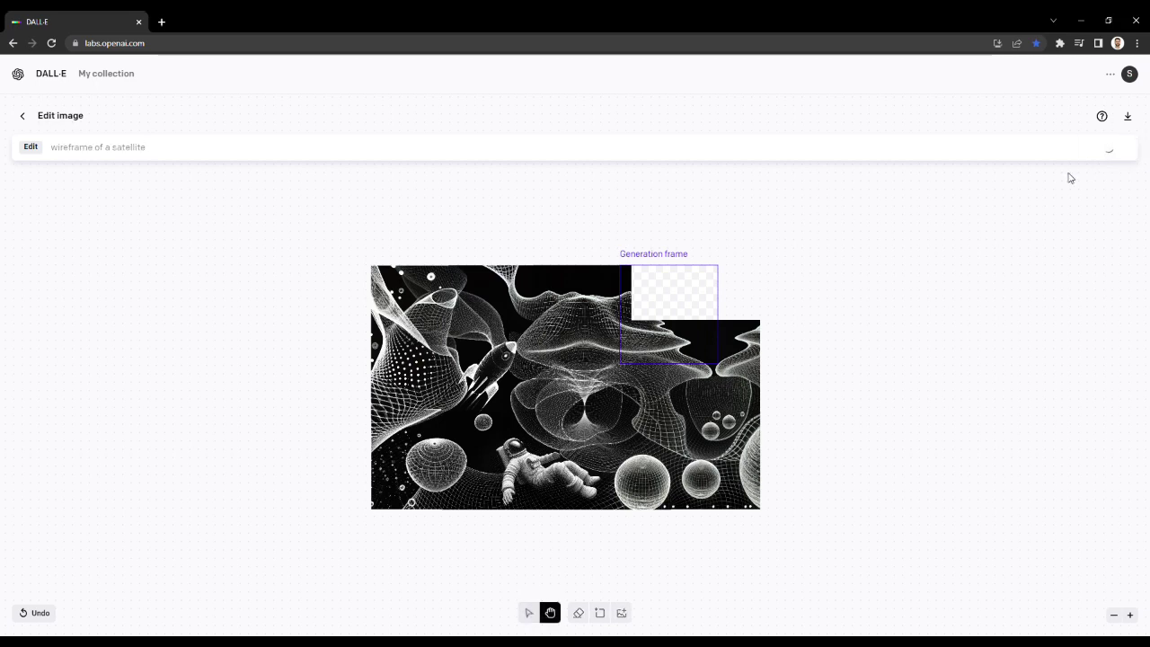
Step: Review the satellite variants, discard them, and move the frame further right
click(1129, 614)
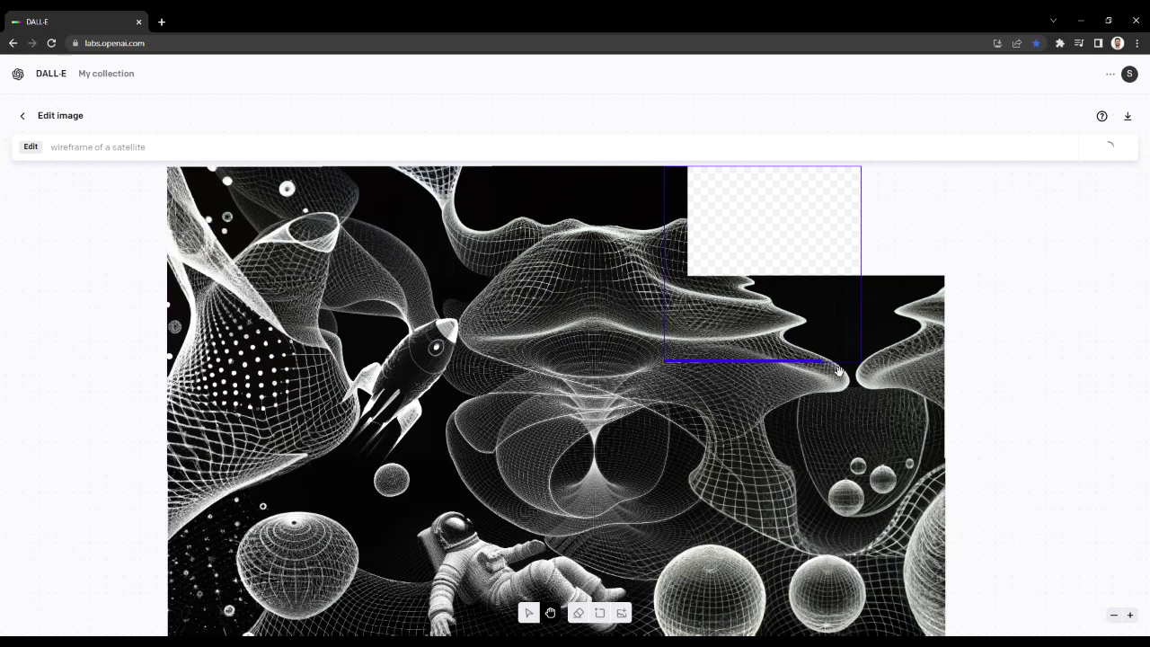
click(749, 378)
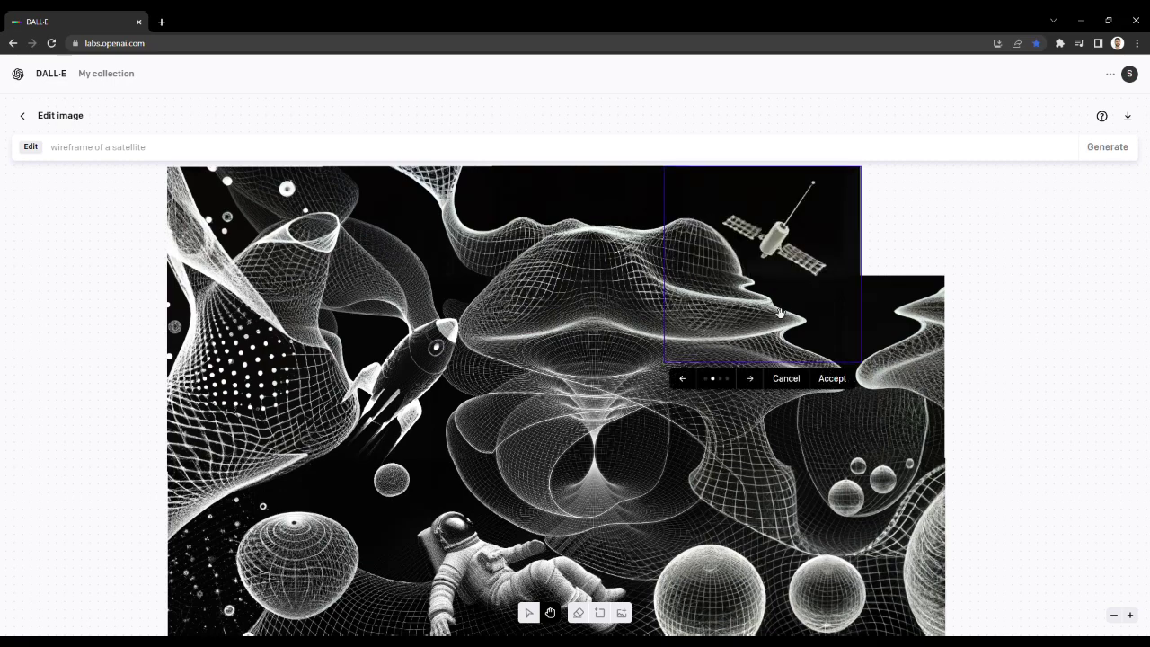
click(757, 380)
click(750, 378)
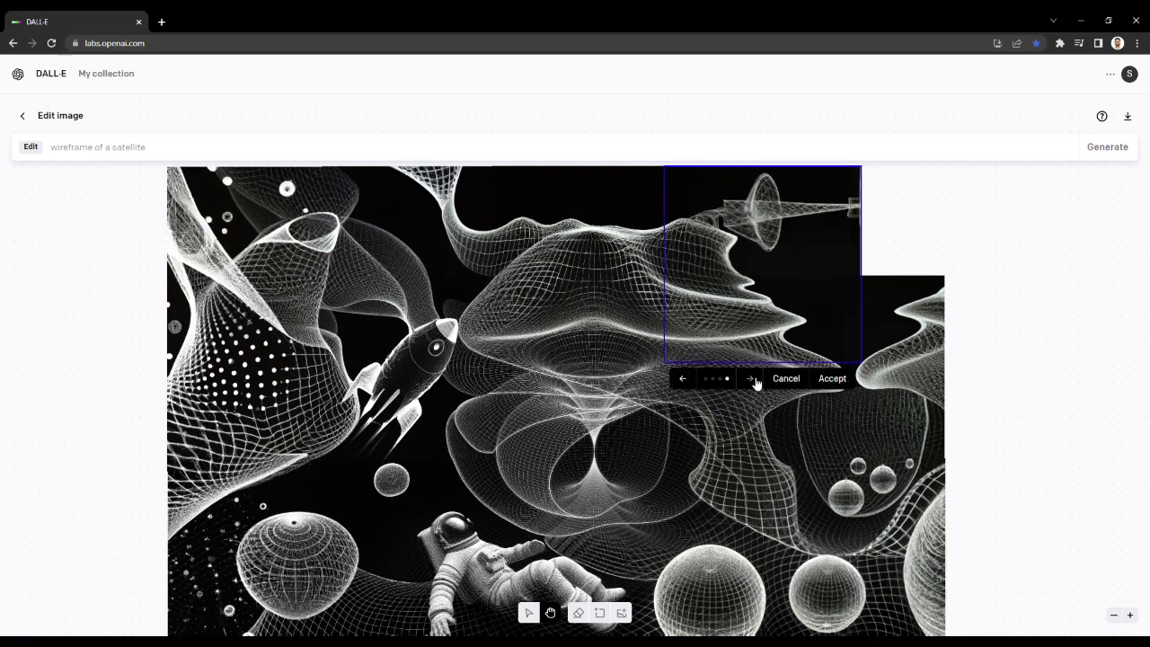
click(786, 379)
drag(770, 260, 875, 232)
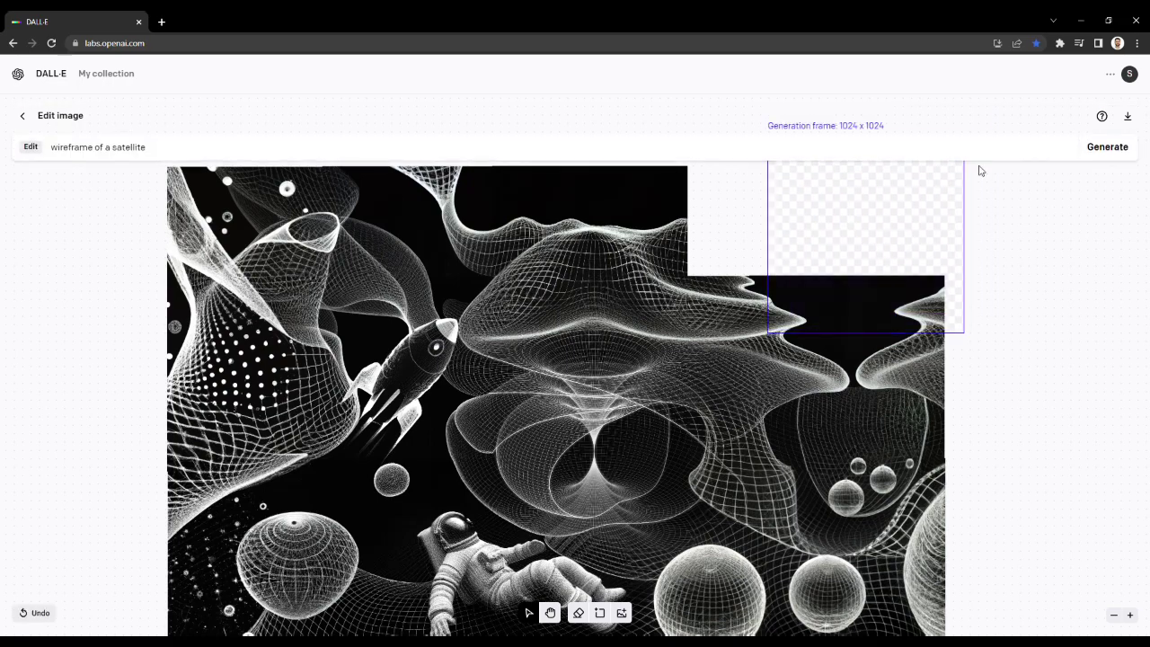
Step: Generate satellites, cancel the variations, and lower the frame over the image edge
click(1107, 146)
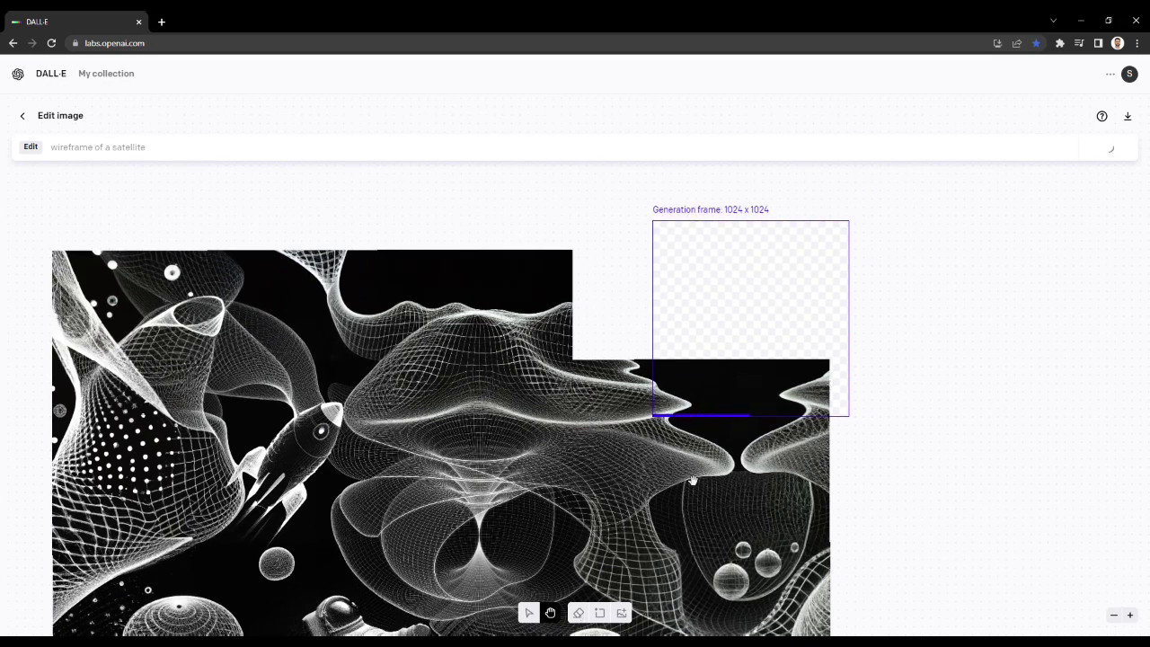
drag(896, 491, 985, 461)
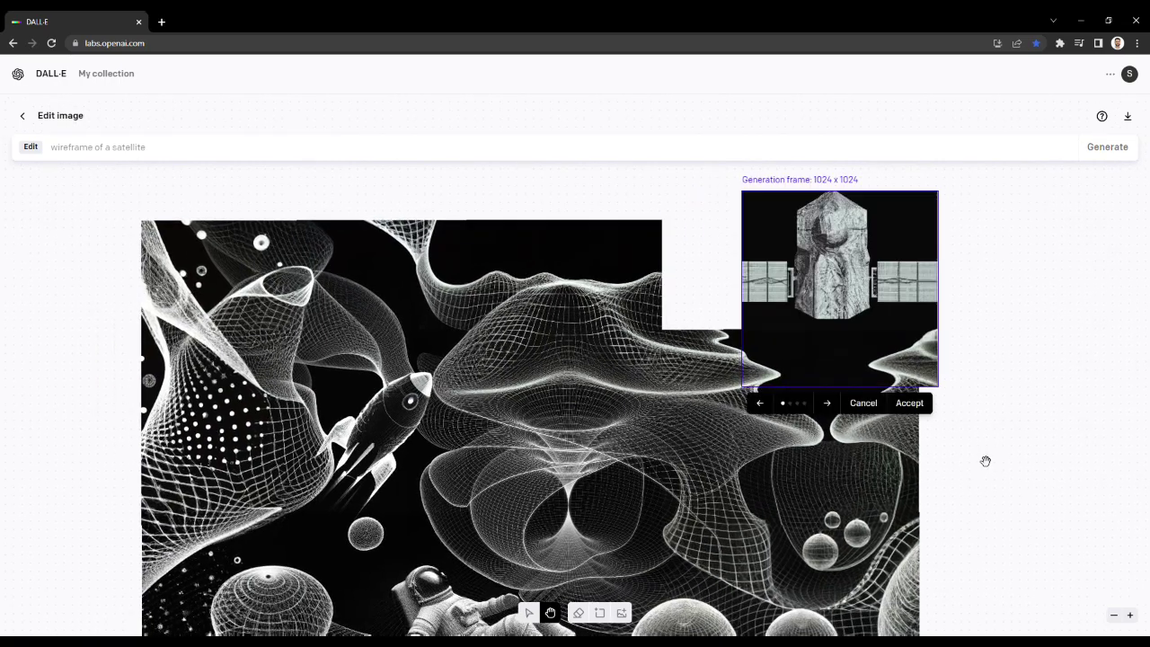
click(825, 404)
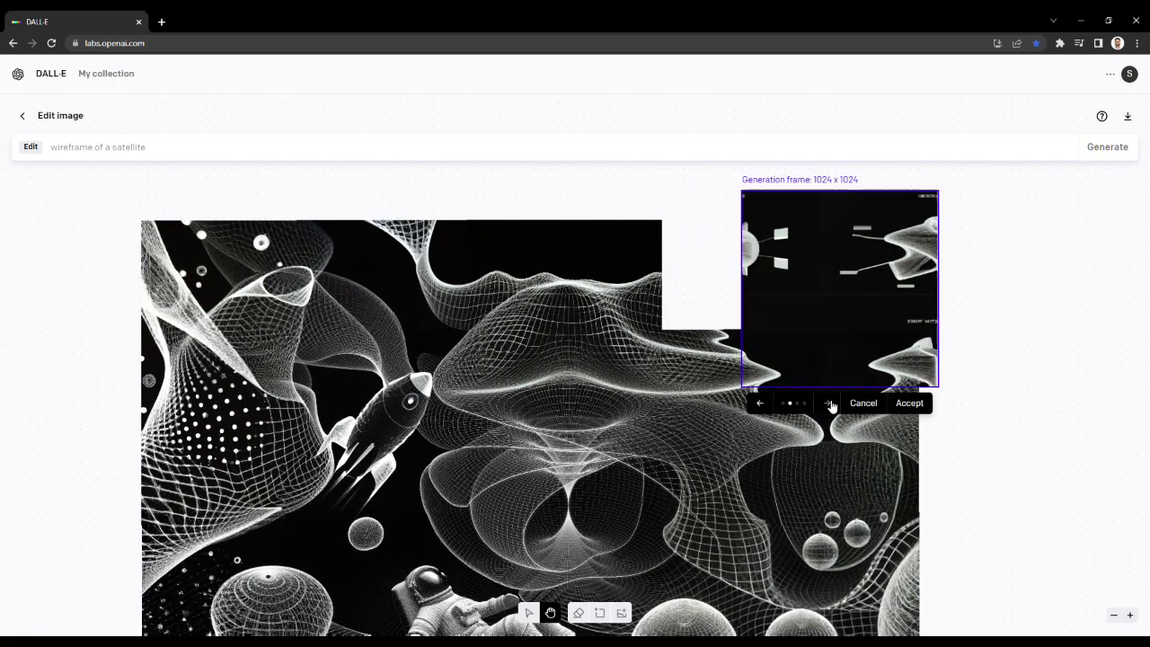
click(828, 403)
click(828, 403)
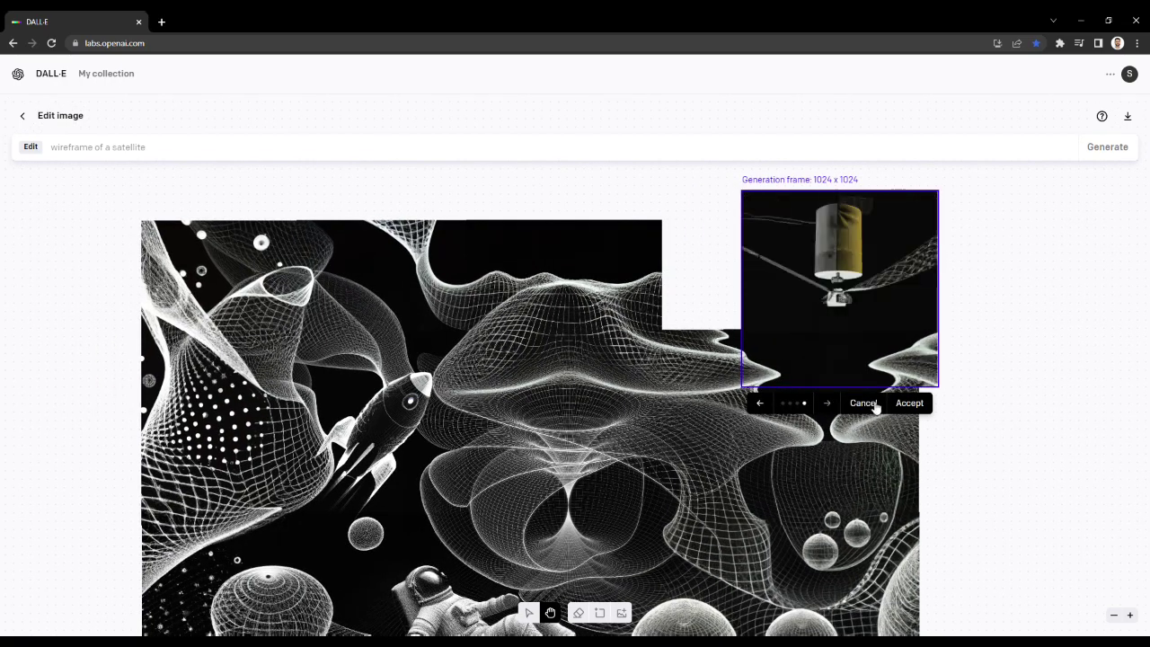
click(864, 403)
drag(875, 279, 837, 348)
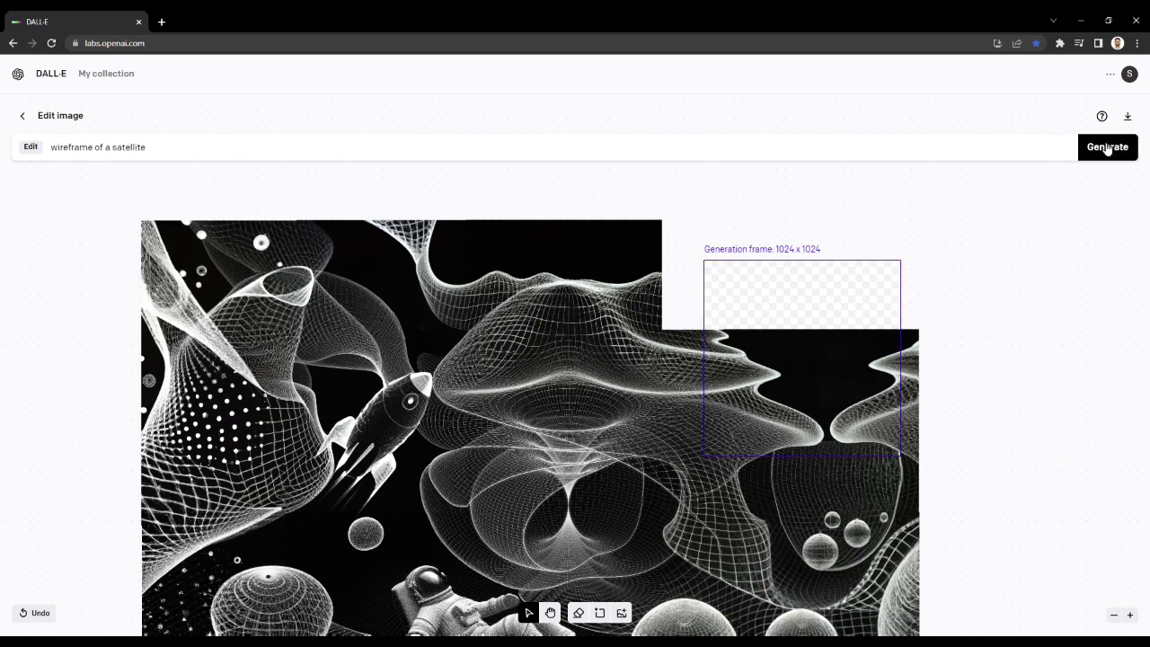
Step: Regenerate and accept the grey wireframe satellite in the top-right corner
click(1109, 148)
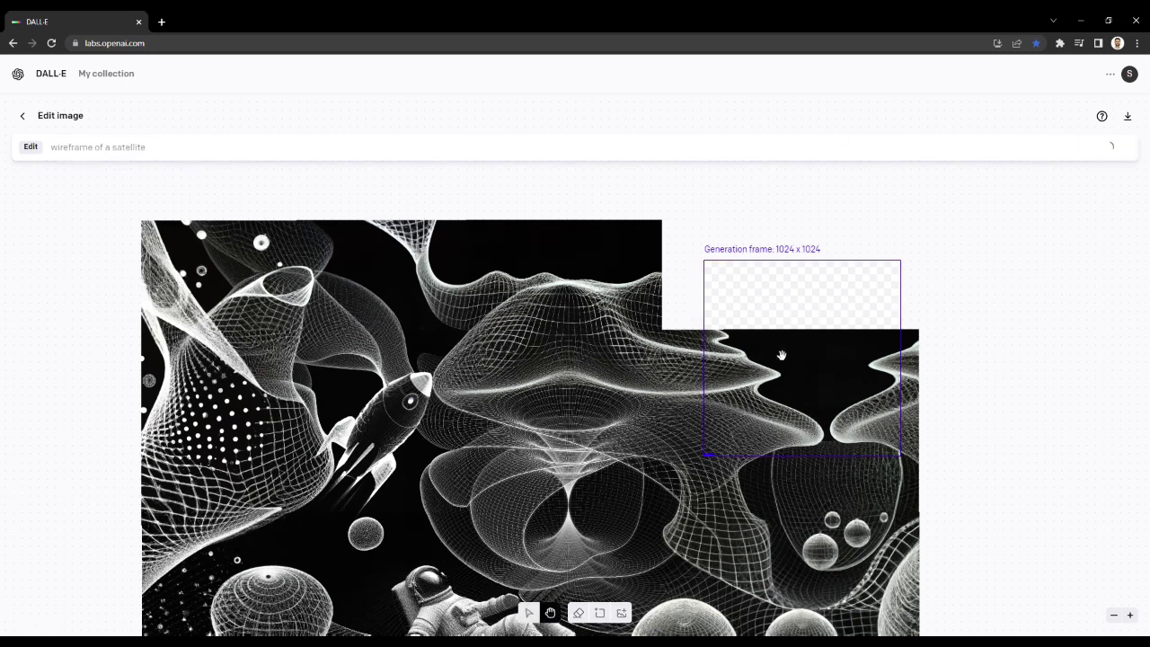
click(1130, 615)
drag(652, 419, 195, 441)
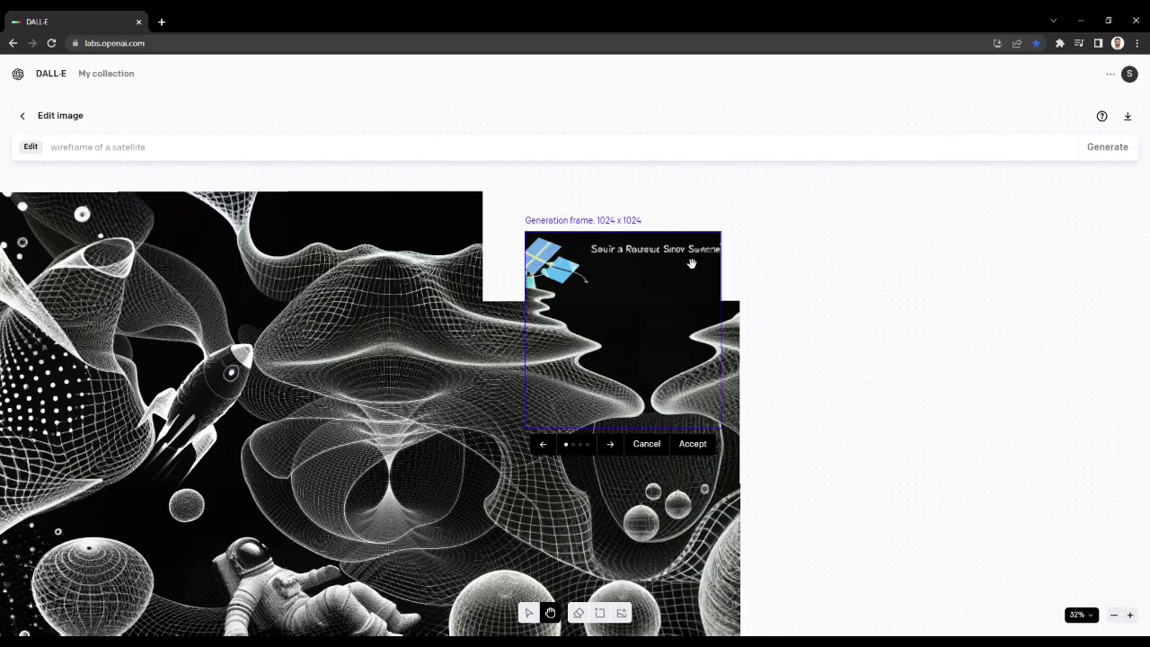
click(617, 445)
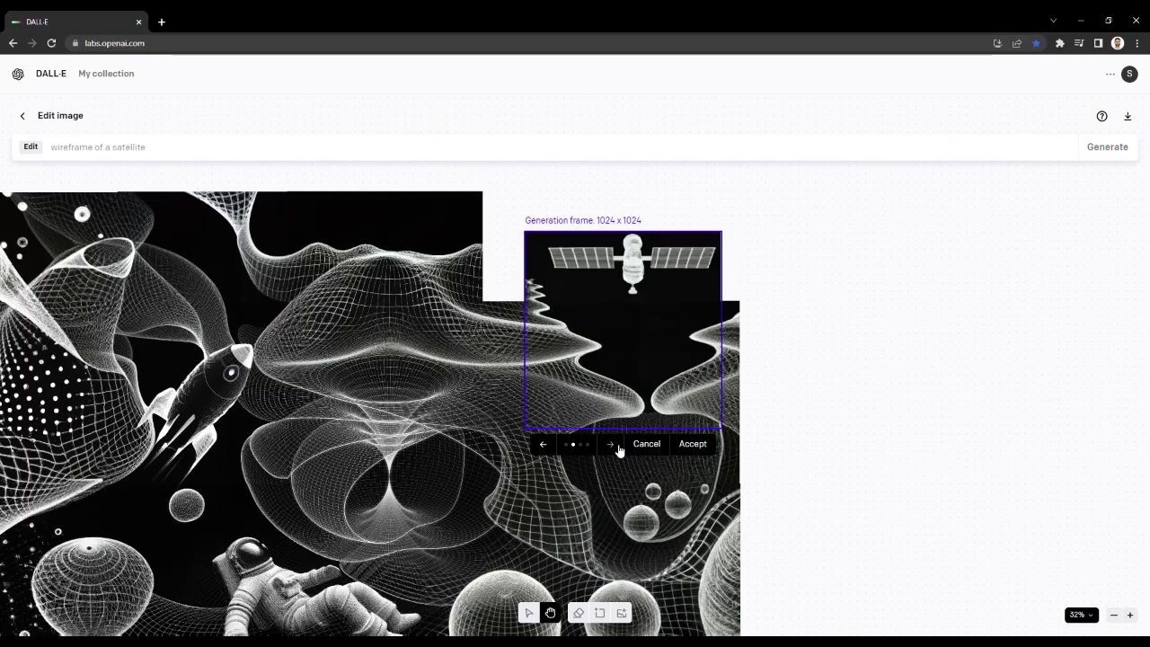
click(616, 446)
click(616, 446)
click(616, 446)
click(616, 446)
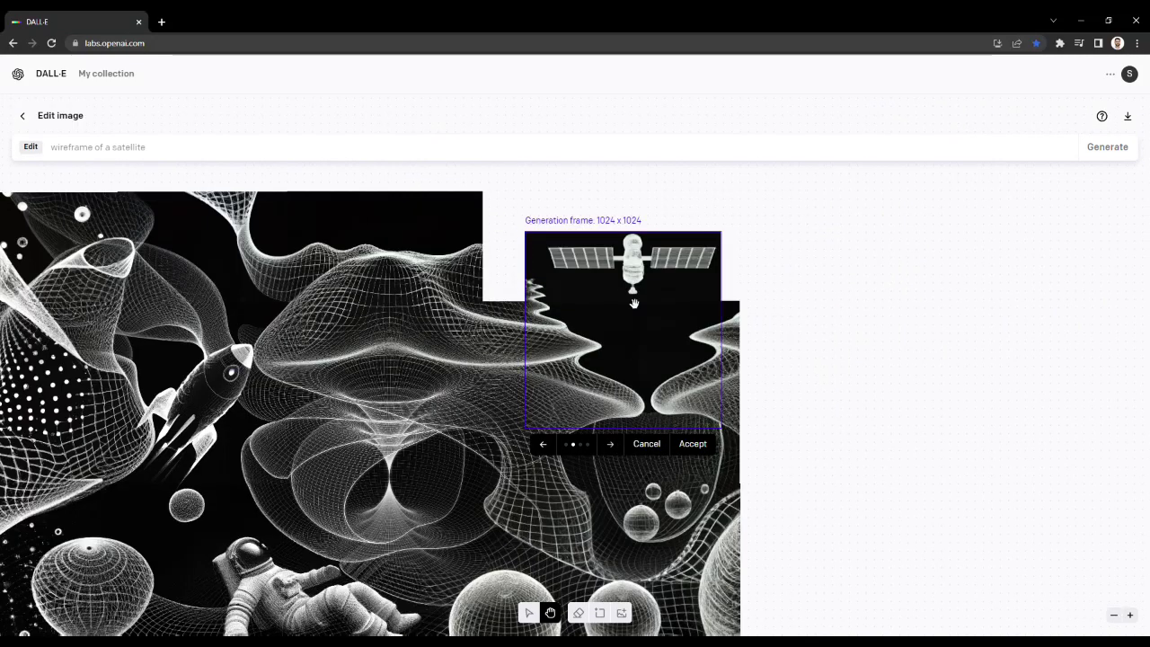
click(692, 443)
drag(626, 393, 576, 351)
Step: Generate fills left of the satellite with the prompt 'tiny particles floating in outer space'
triple_click(241, 148)
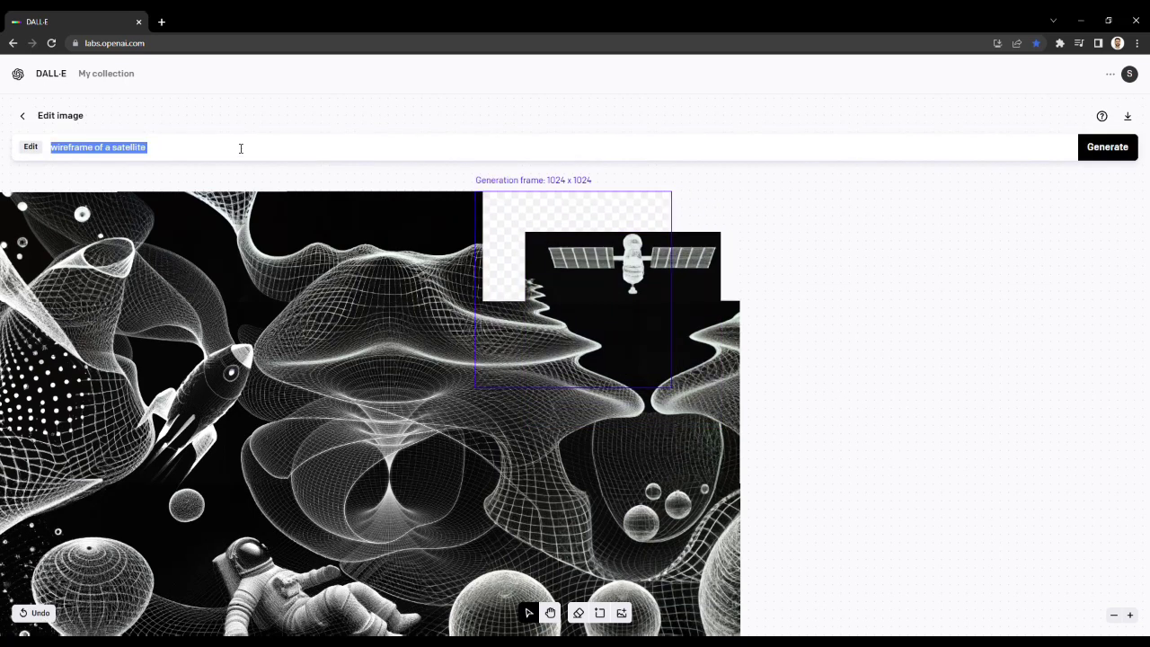
text(tiny particles floating in outer space)
drag(636, 301, 620, 301)
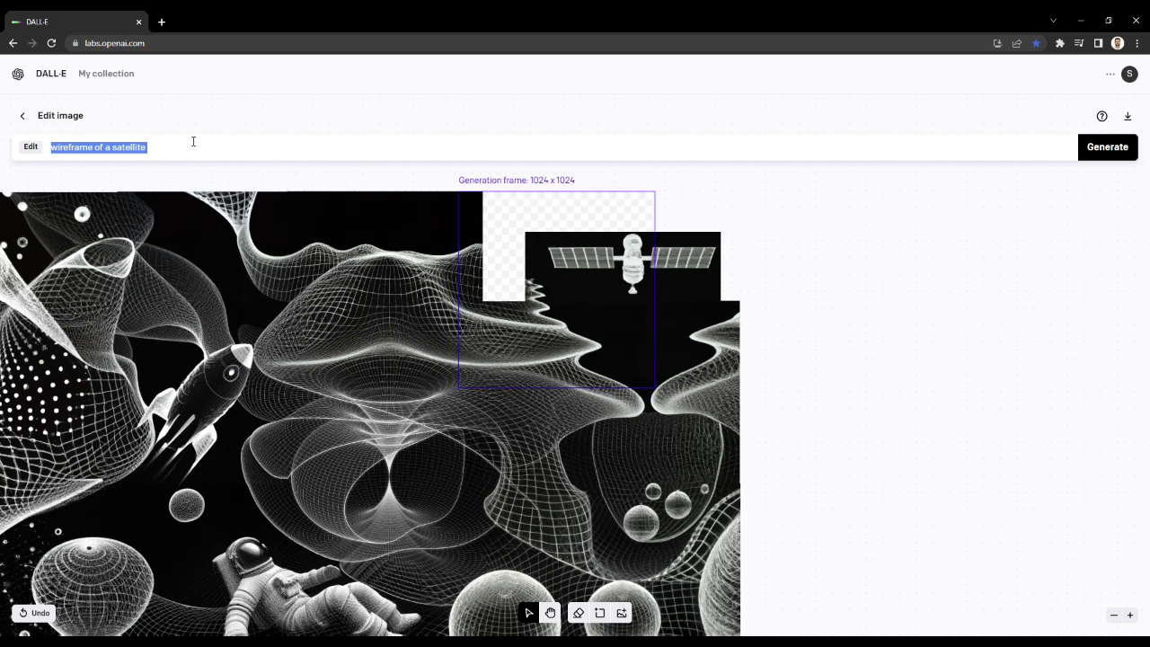
text(tiny particles floating in outer space)
click(1104, 150)
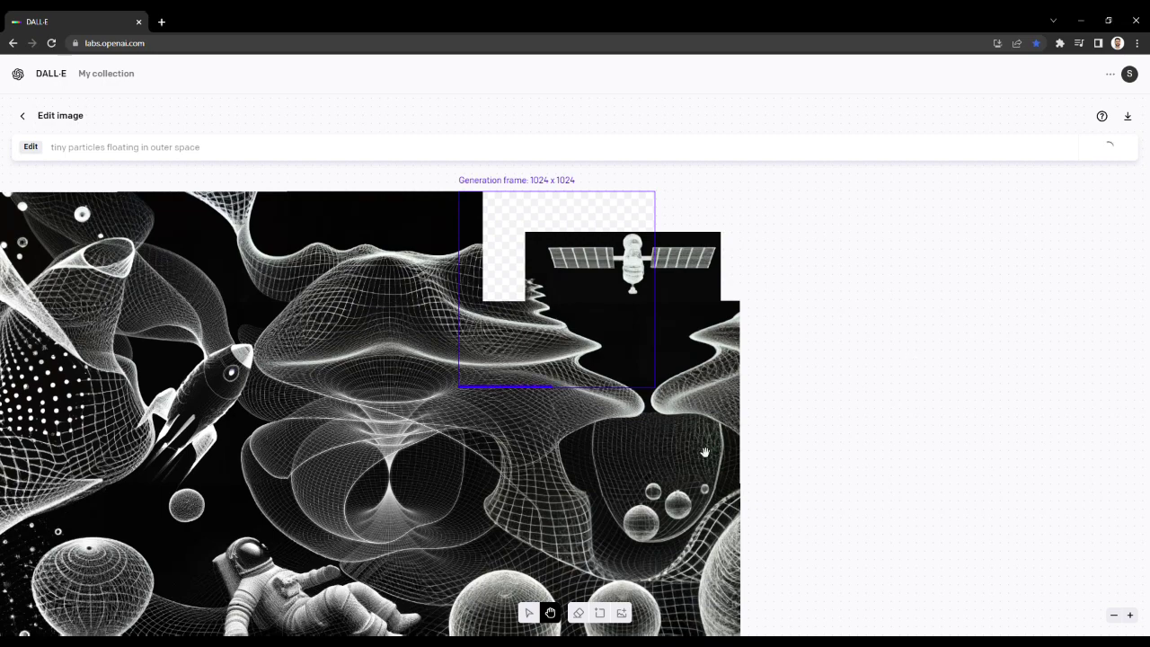
scroll(982, 441, left, 2)
drag(981, 448, 916, 475)
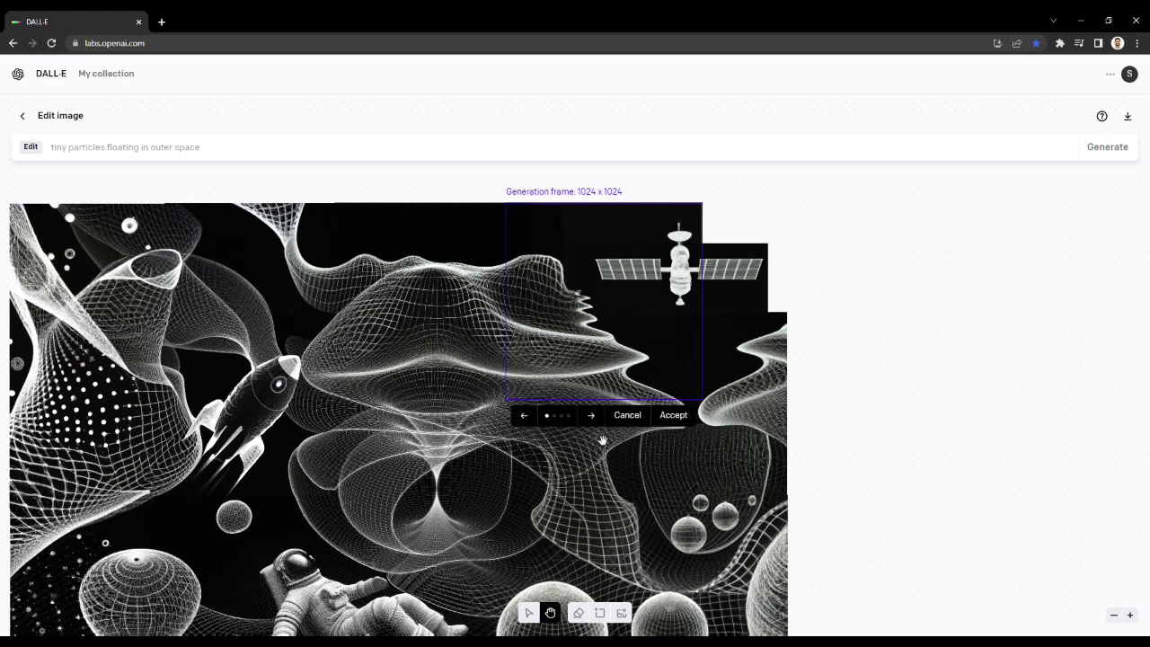
Step: Browse the space-particle variations and accept the chosen dark fill
click(591, 415)
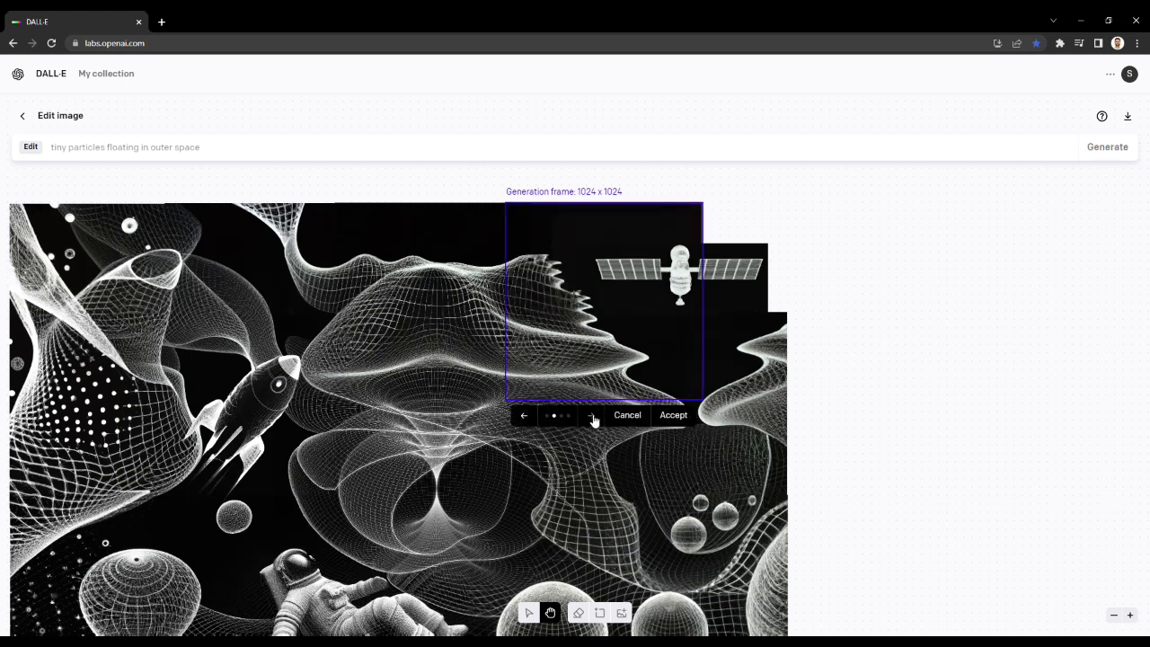
click(592, 416)
click(592, 416)
click(592, 416)
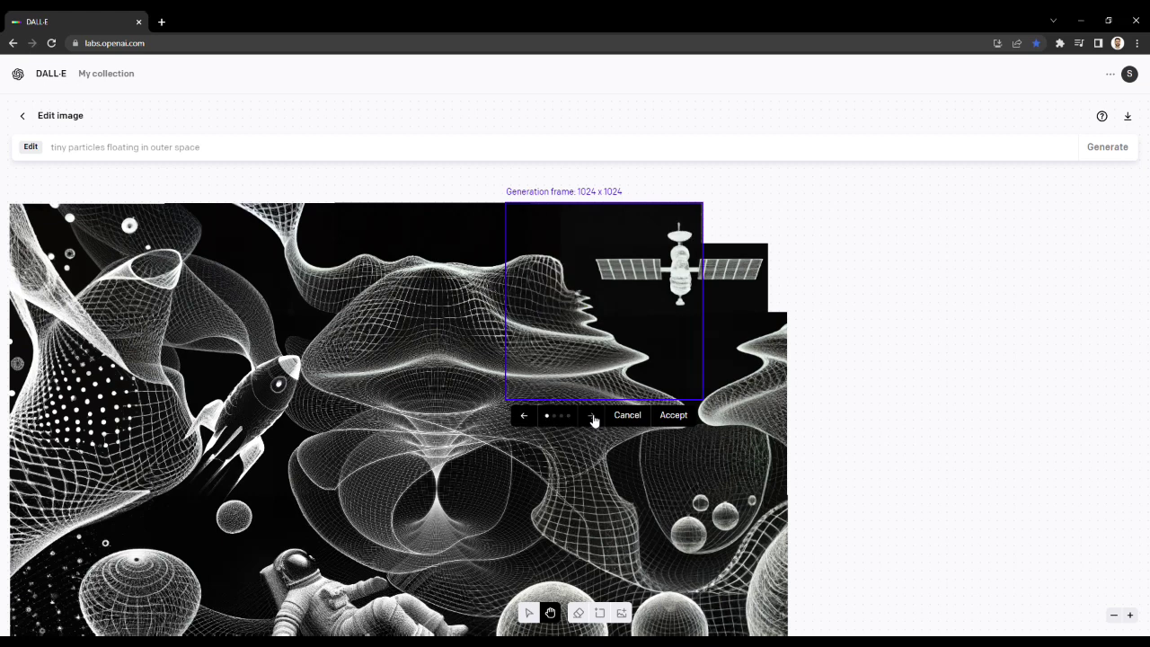
click(592, 416)
click(592, 416)
click(592, 416)
click(592, 416)
click(592, 416)
click(592, 415)
click(593, 416)
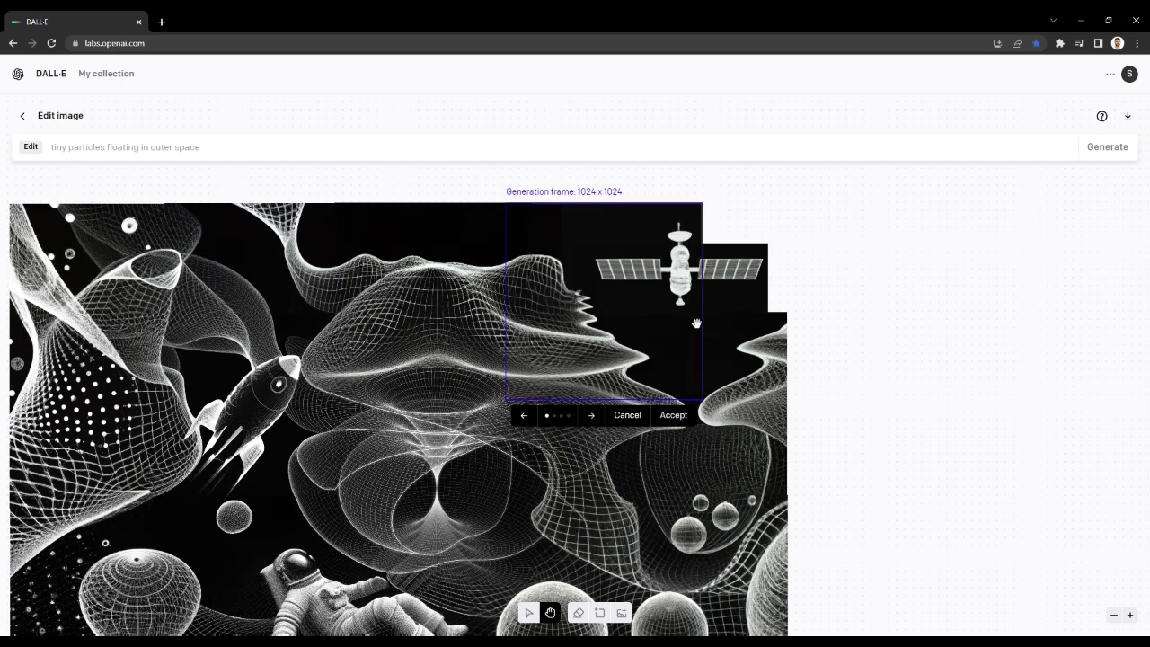
click(672, 415)
drag(670, 318, 756, 318)
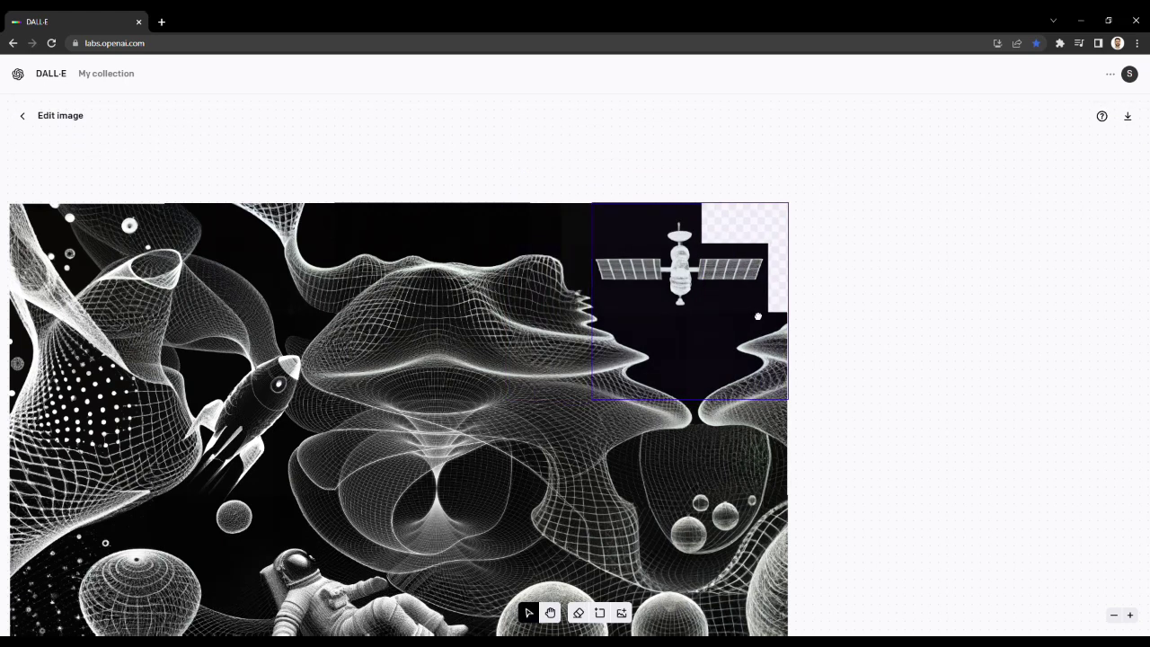
Step: Generate dark space for the last top-right corner and accept the third variation
click(1114, 148)
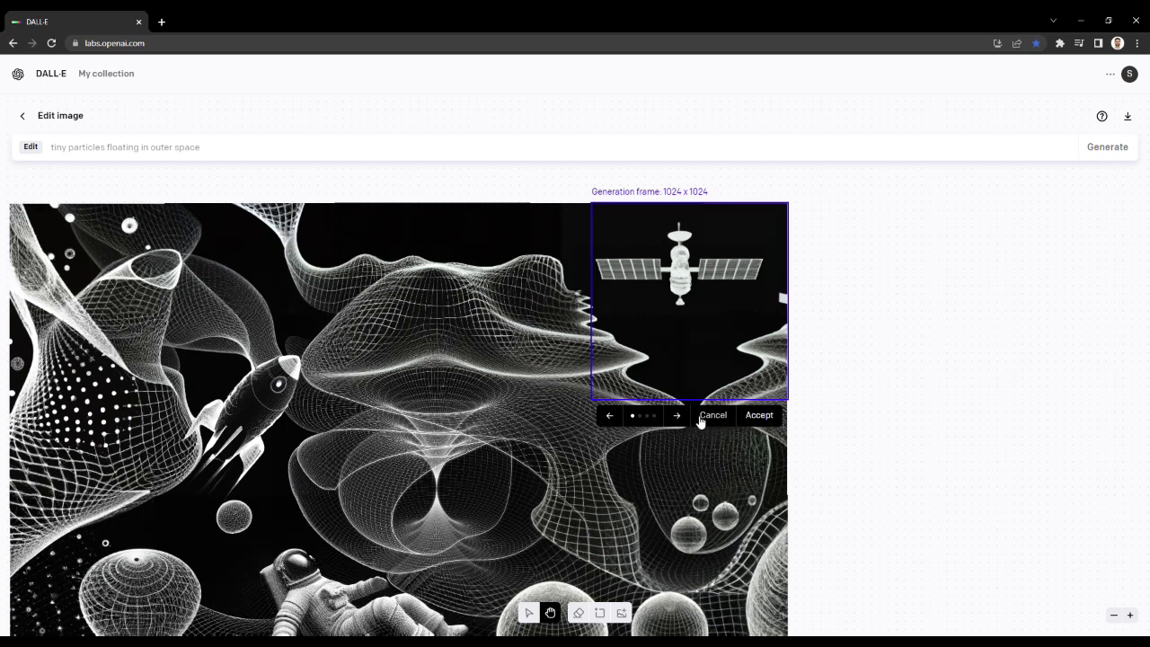
click(679, 415)
click(681, 416)
click(759, 415)
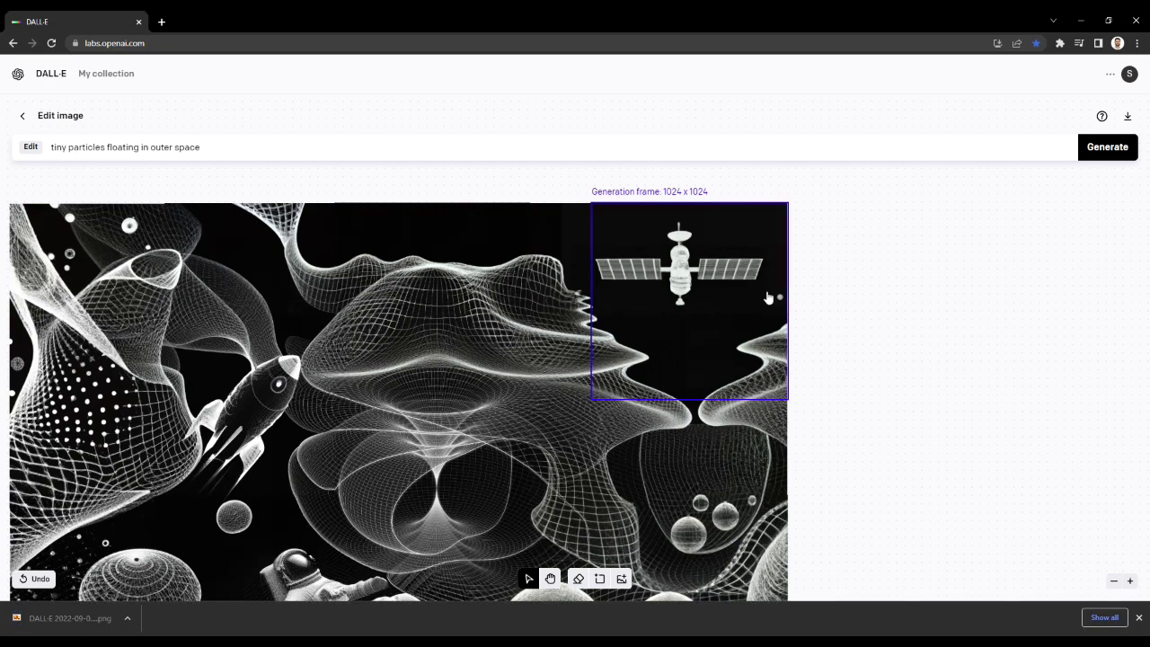
Step: Park the generation frame on empty canvas, dismiss the download notice, and recenter the finished image
click(1116, 582)
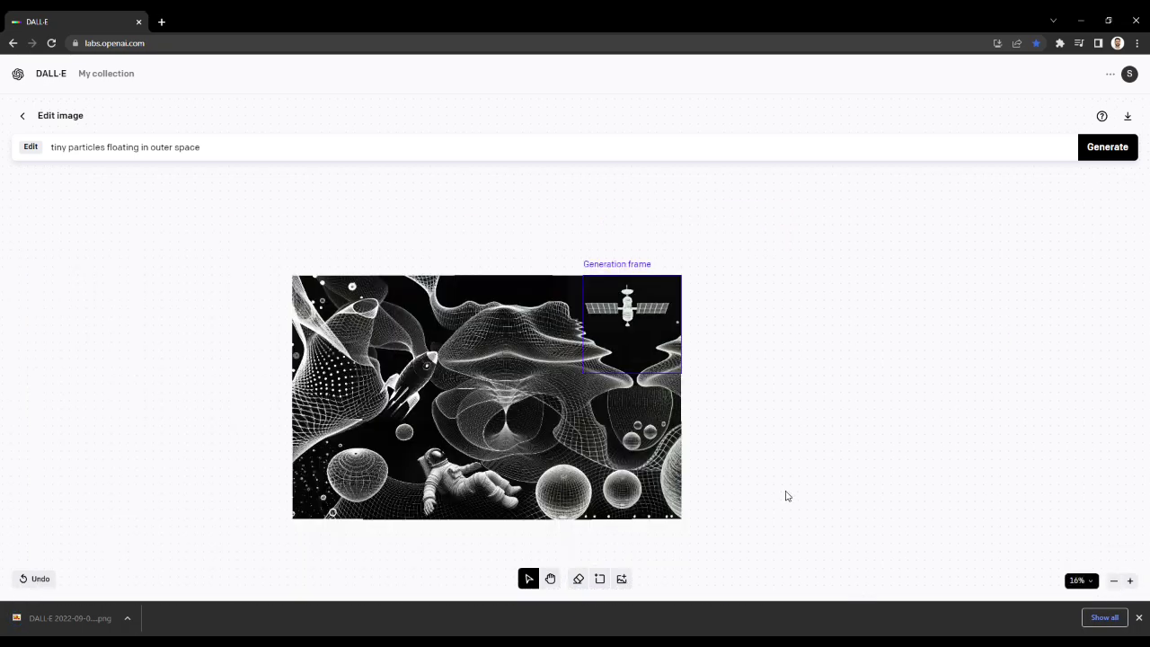
drag(651, 343, 1073, 362)
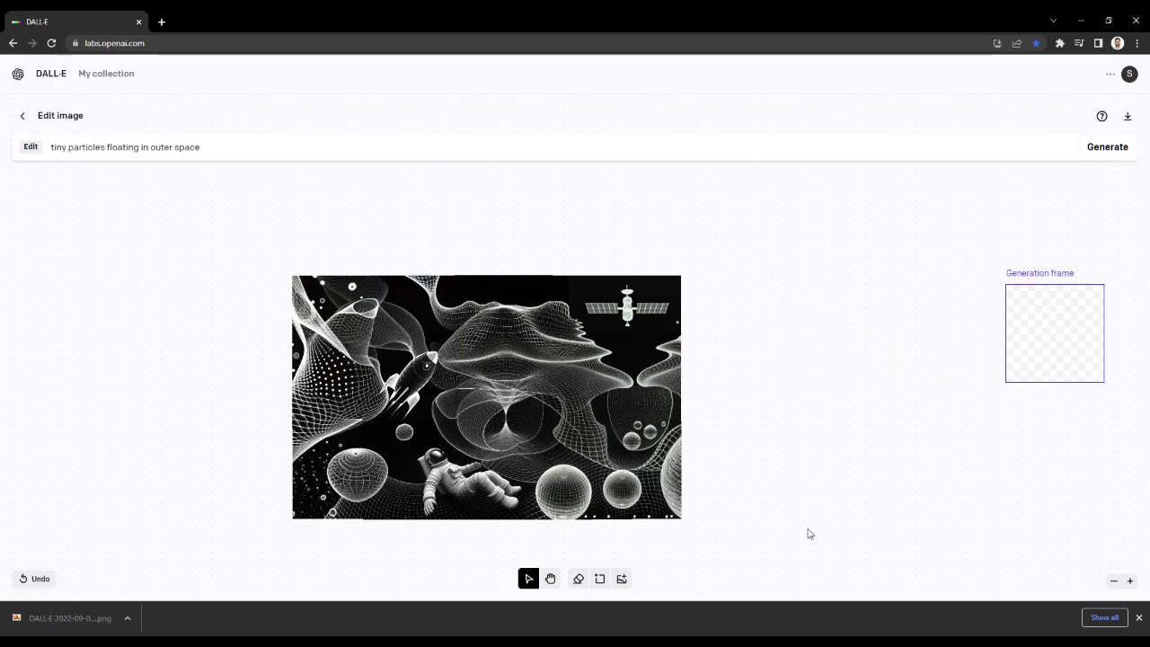
click(550, 578)
drag(663, 561, 746, 545)
click(1138, 617)
click(1132, 615)
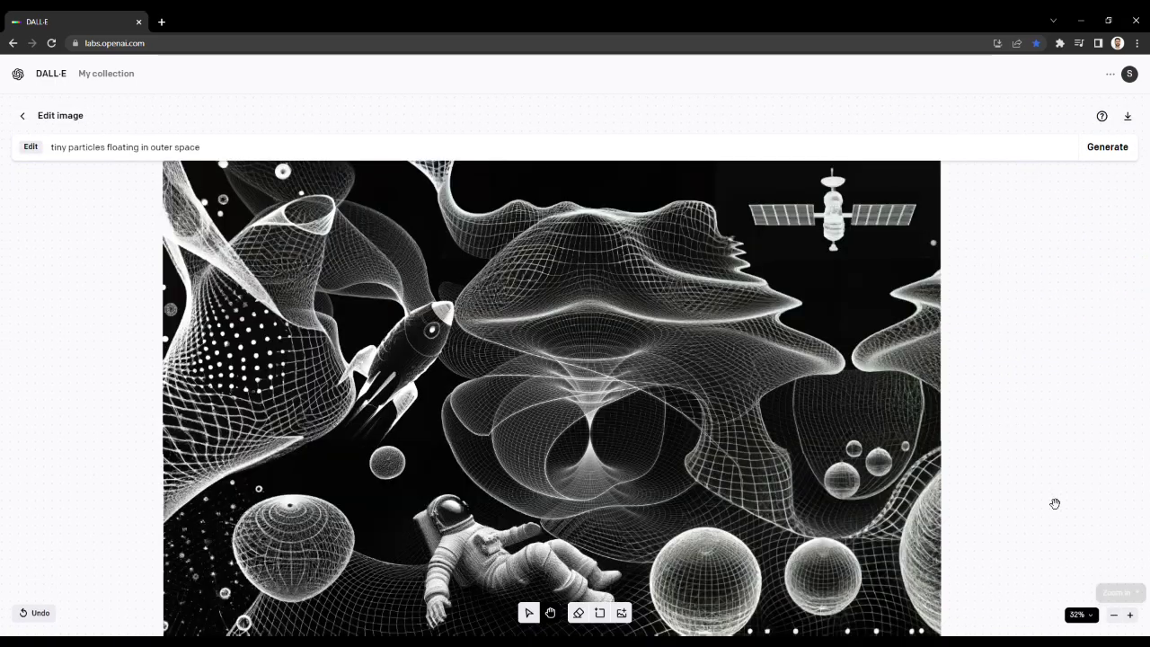
scroll(1034, 452, down, 2)
drag(1038, 436, 1052, 429)
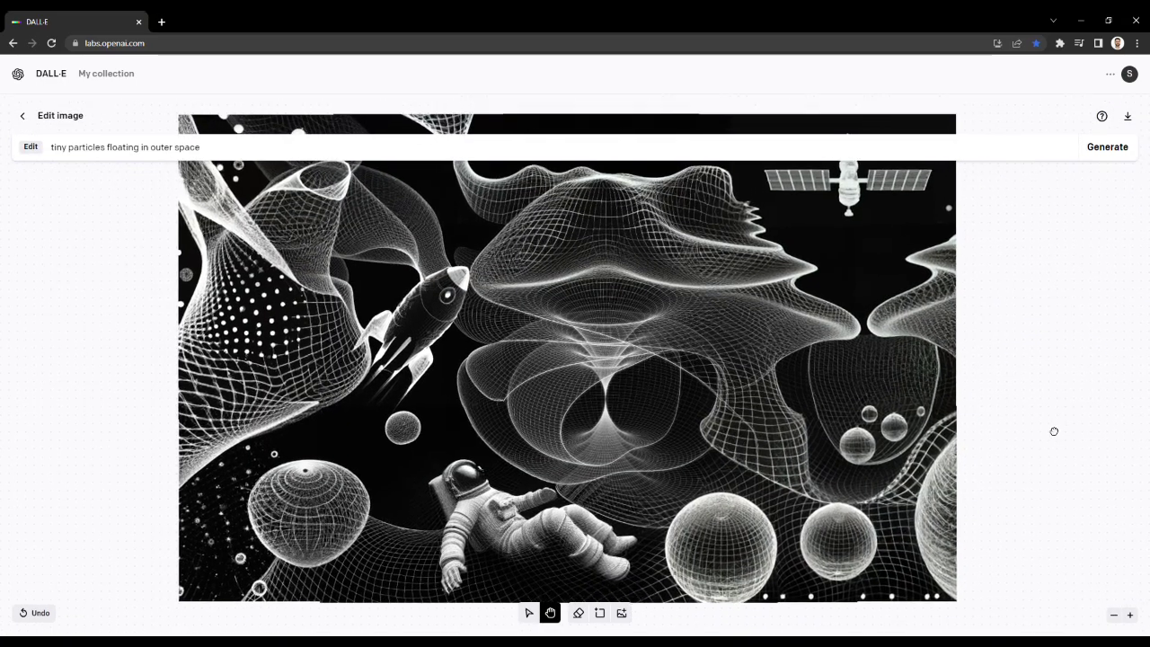